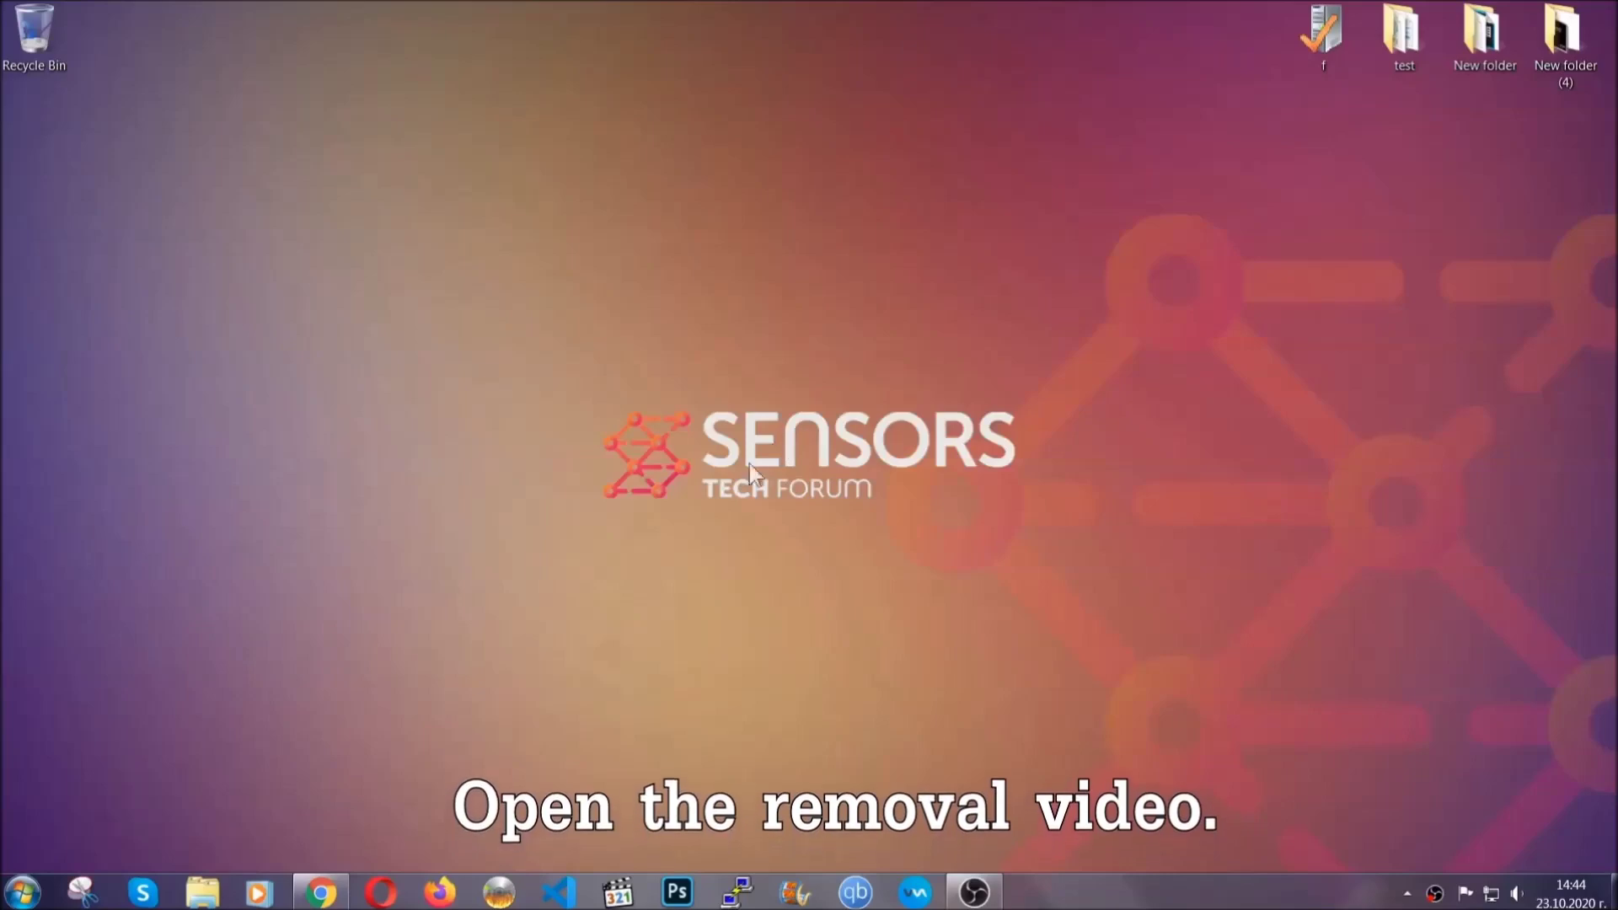
- Follow the video's sensorstechforum article link and download SpyHunter-Installer.exe from the removal tool page
{"action": "left_click", "coordinate": [319, 894]}
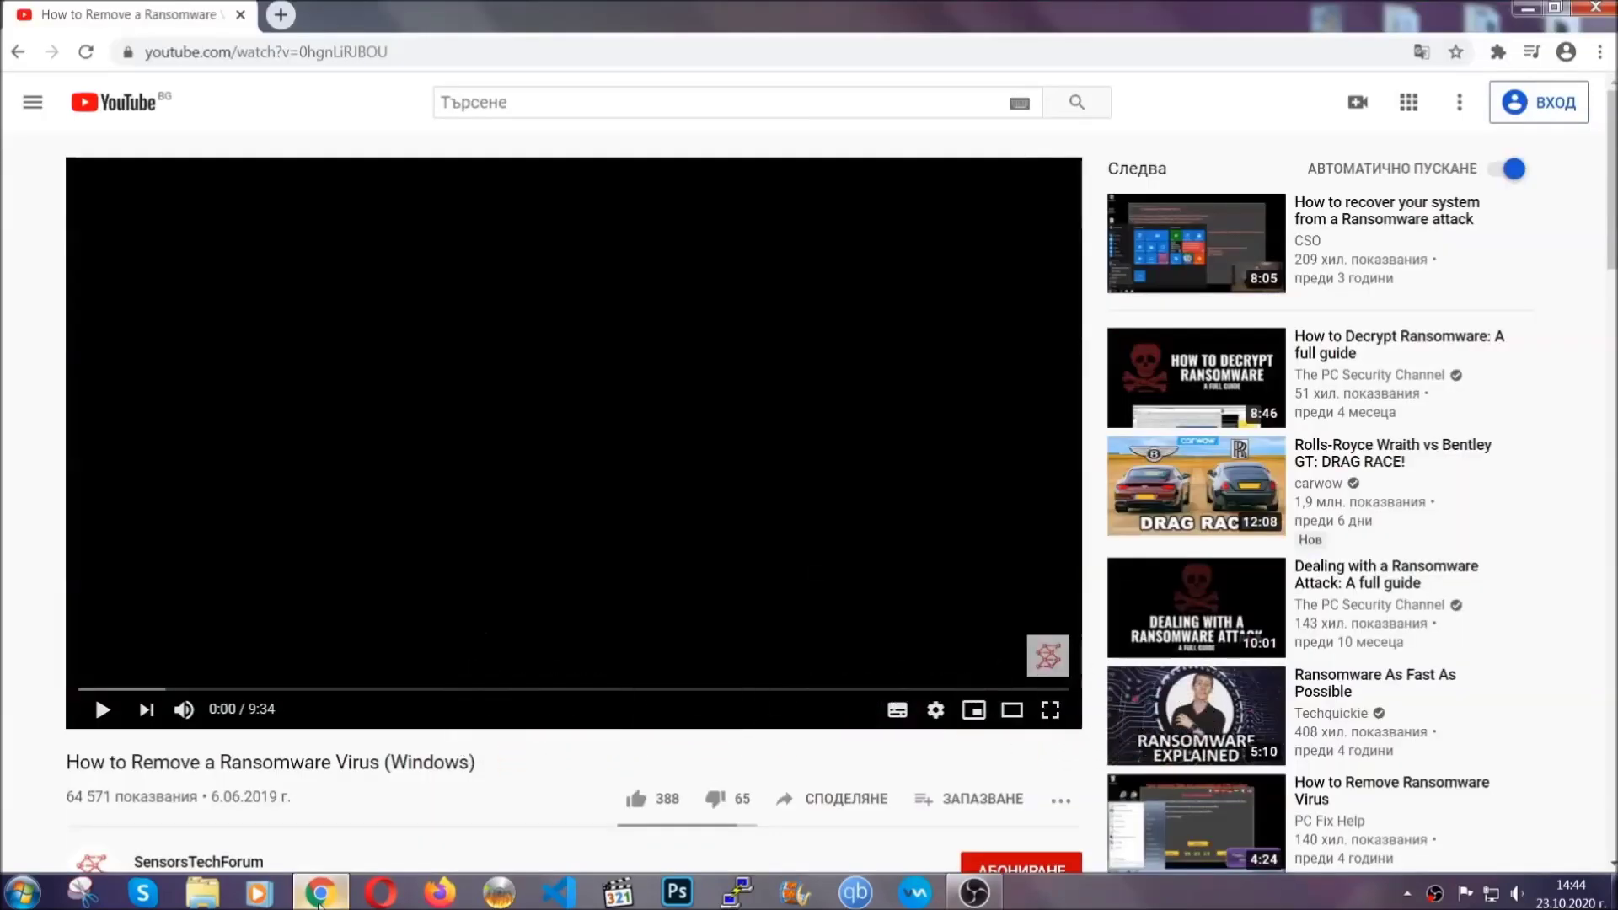
{"action": "scroll", "coordinate": [295, 686], "scroll_direction": "down", "scroll_amount": 3}
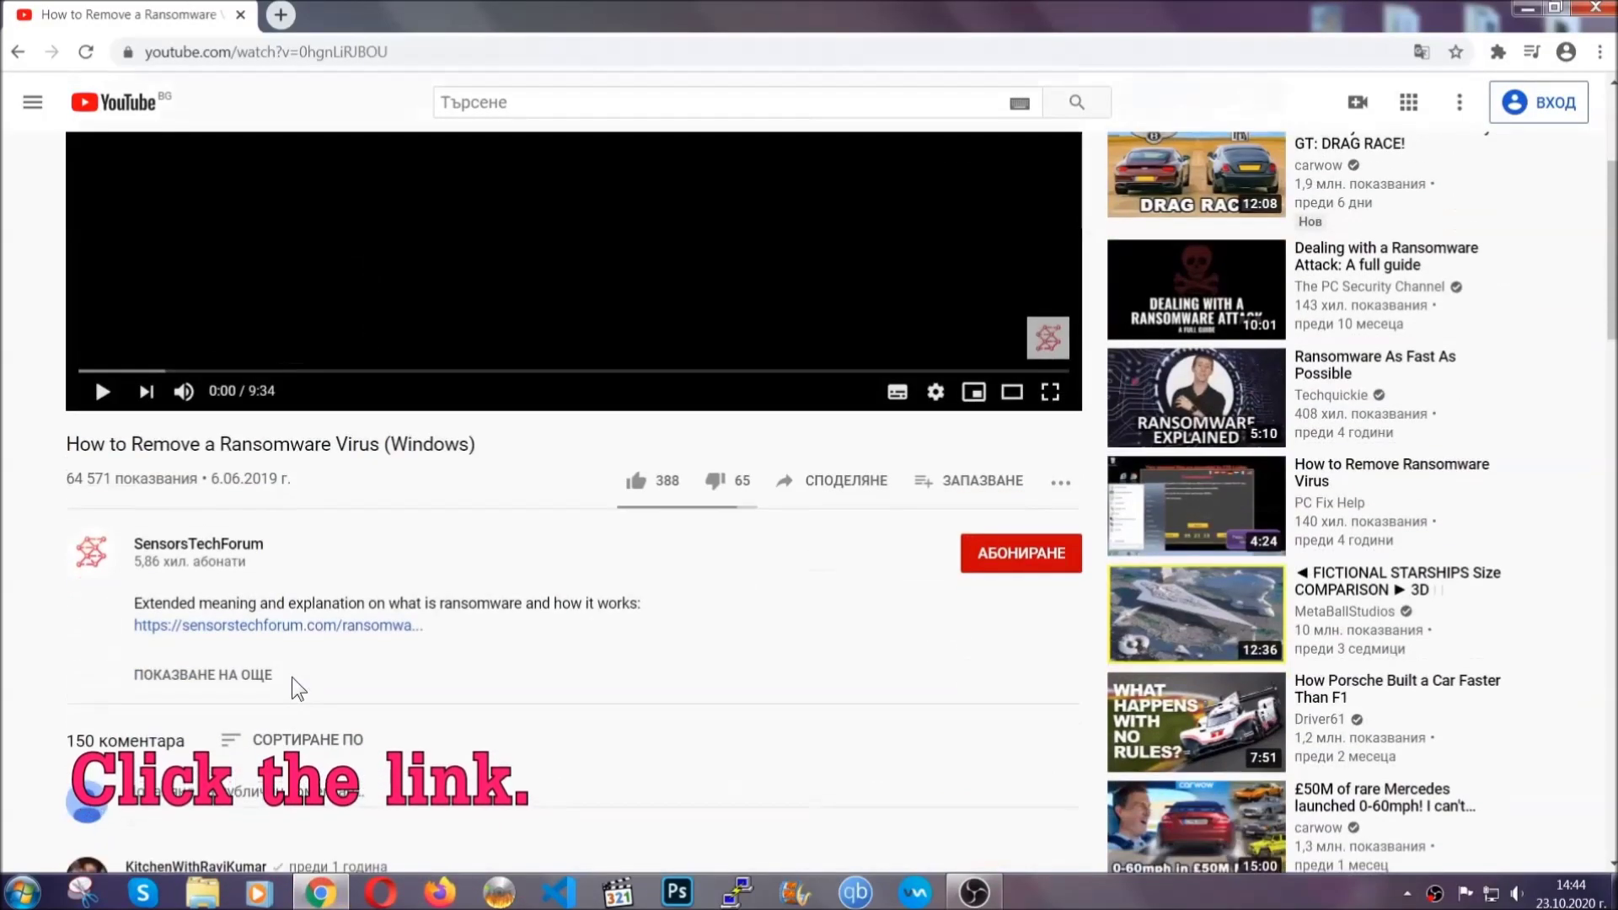
{"action": "left_click", "coordinate": [325, 641]}
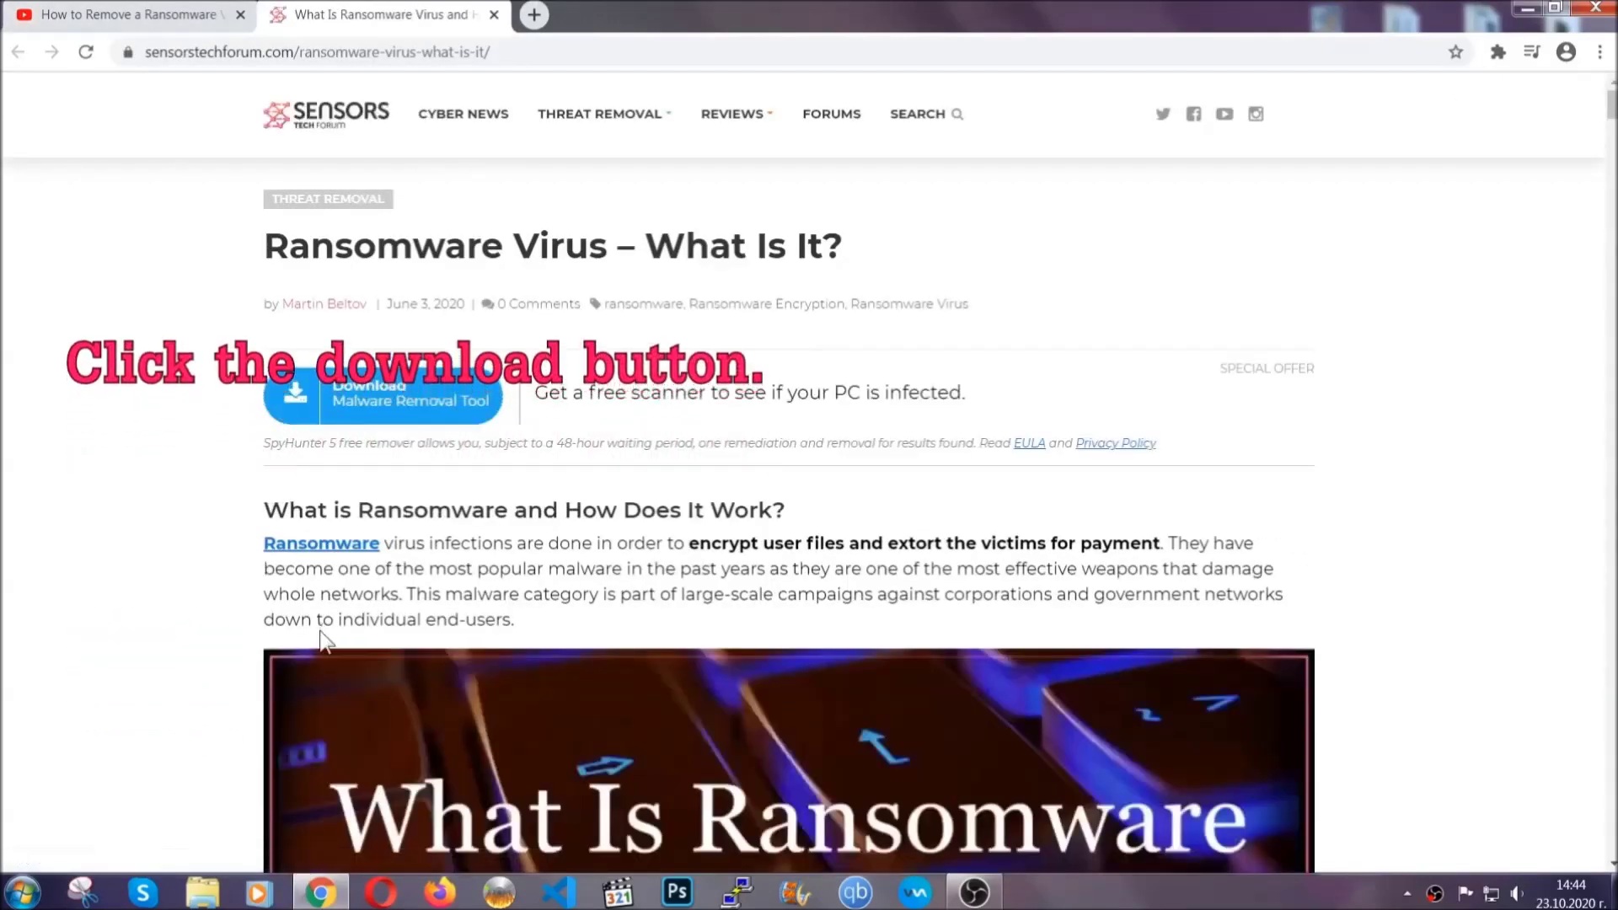
{"action": "left_click", "coordinate": [370, 404]}
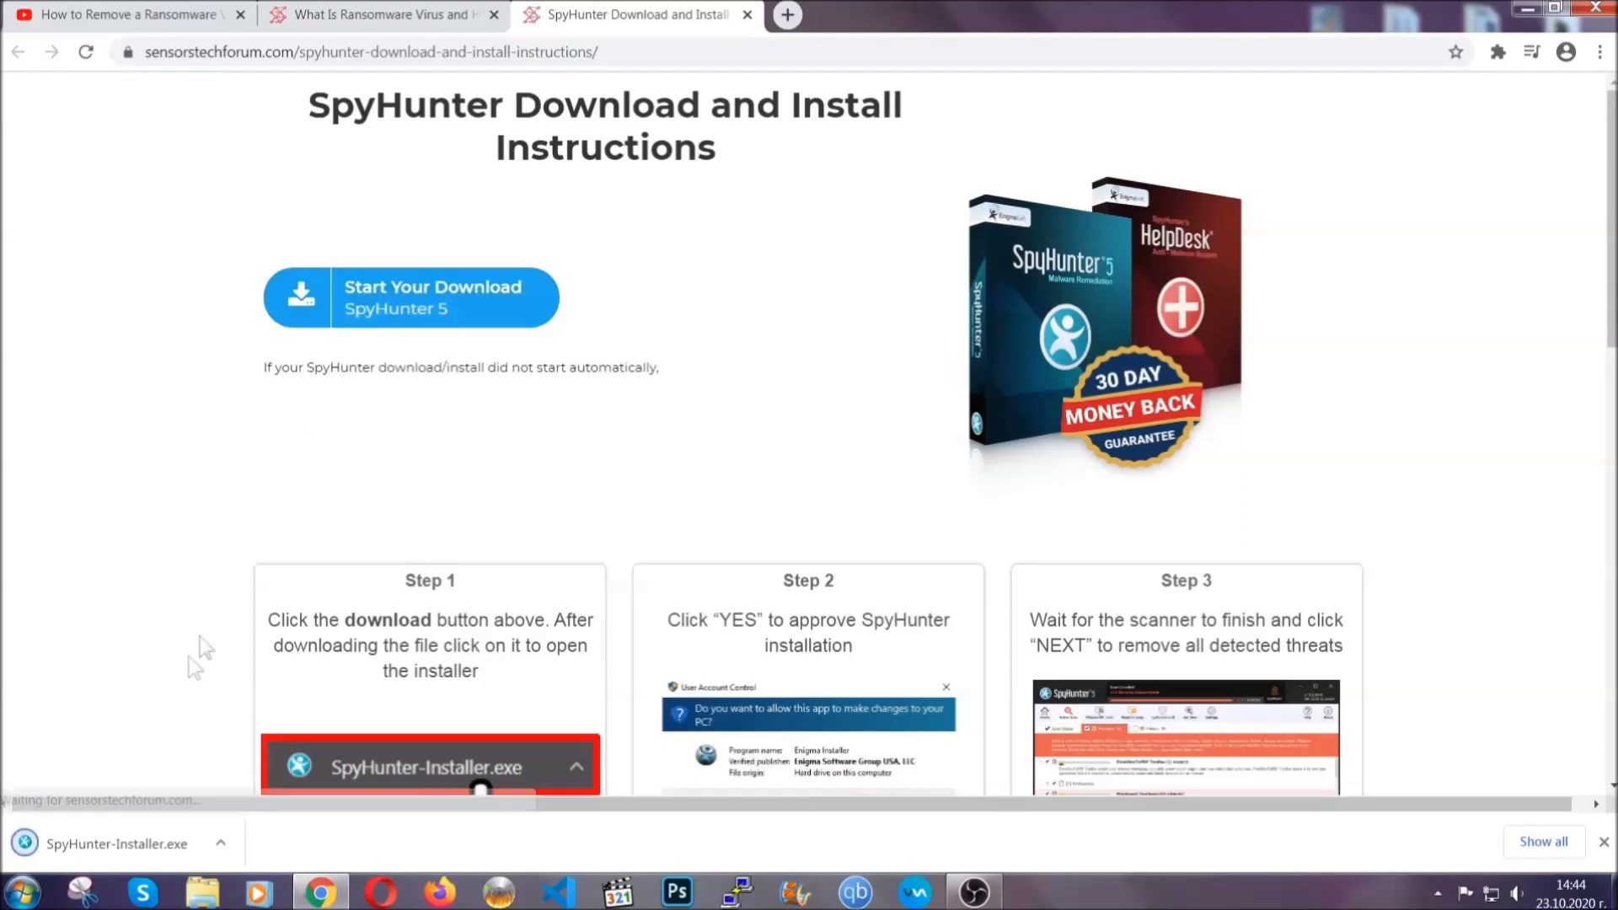
- Run SpyHunter-Installer.exe, choose English, accept the EULA and install SpyHunter 5 through to Finish
{"action": "left_click", "coordinate": [115, 841]}
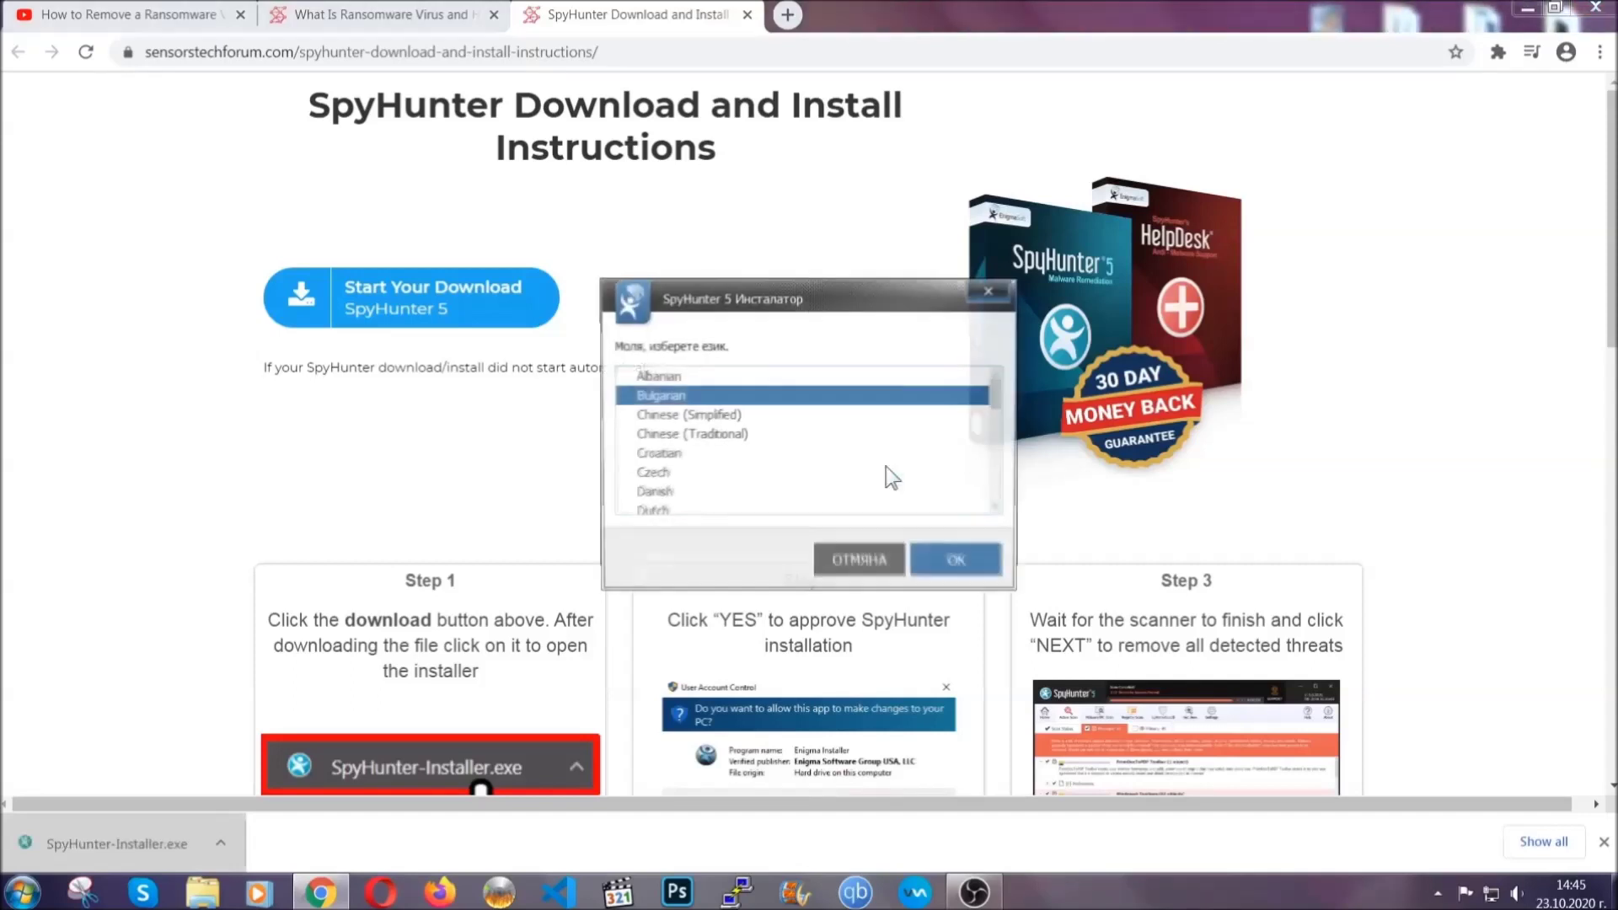
{"action": "scroll", "coordinate": [888, 476], "scroll_direction": "down", "scroll_amount": 1}
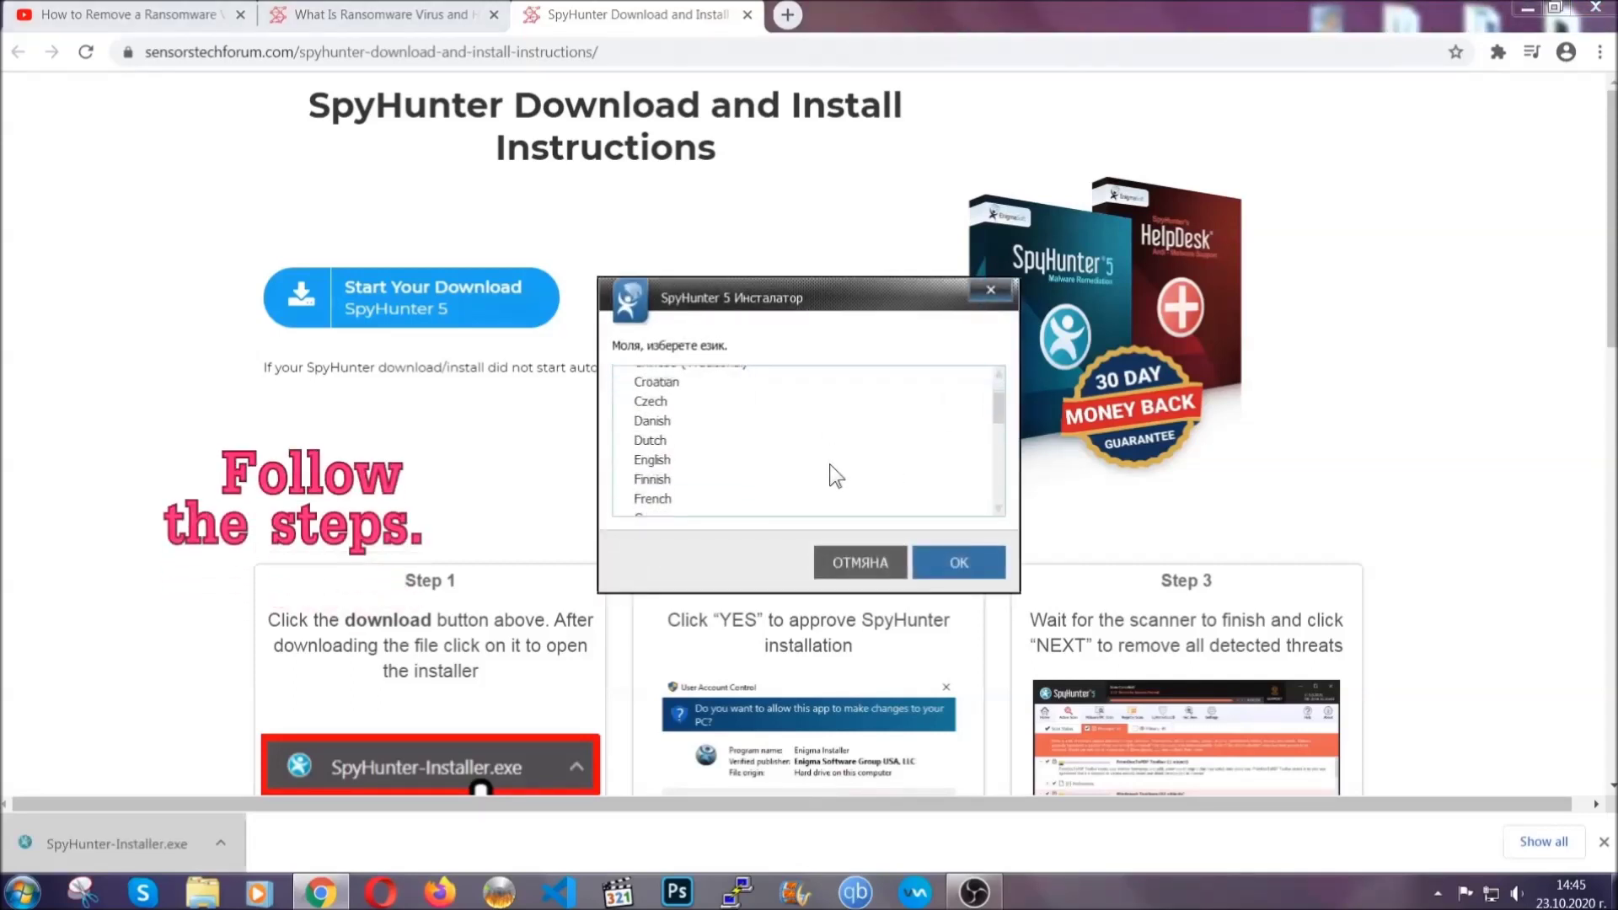
{"action": "left_click", "coordinate": [758, 462]}
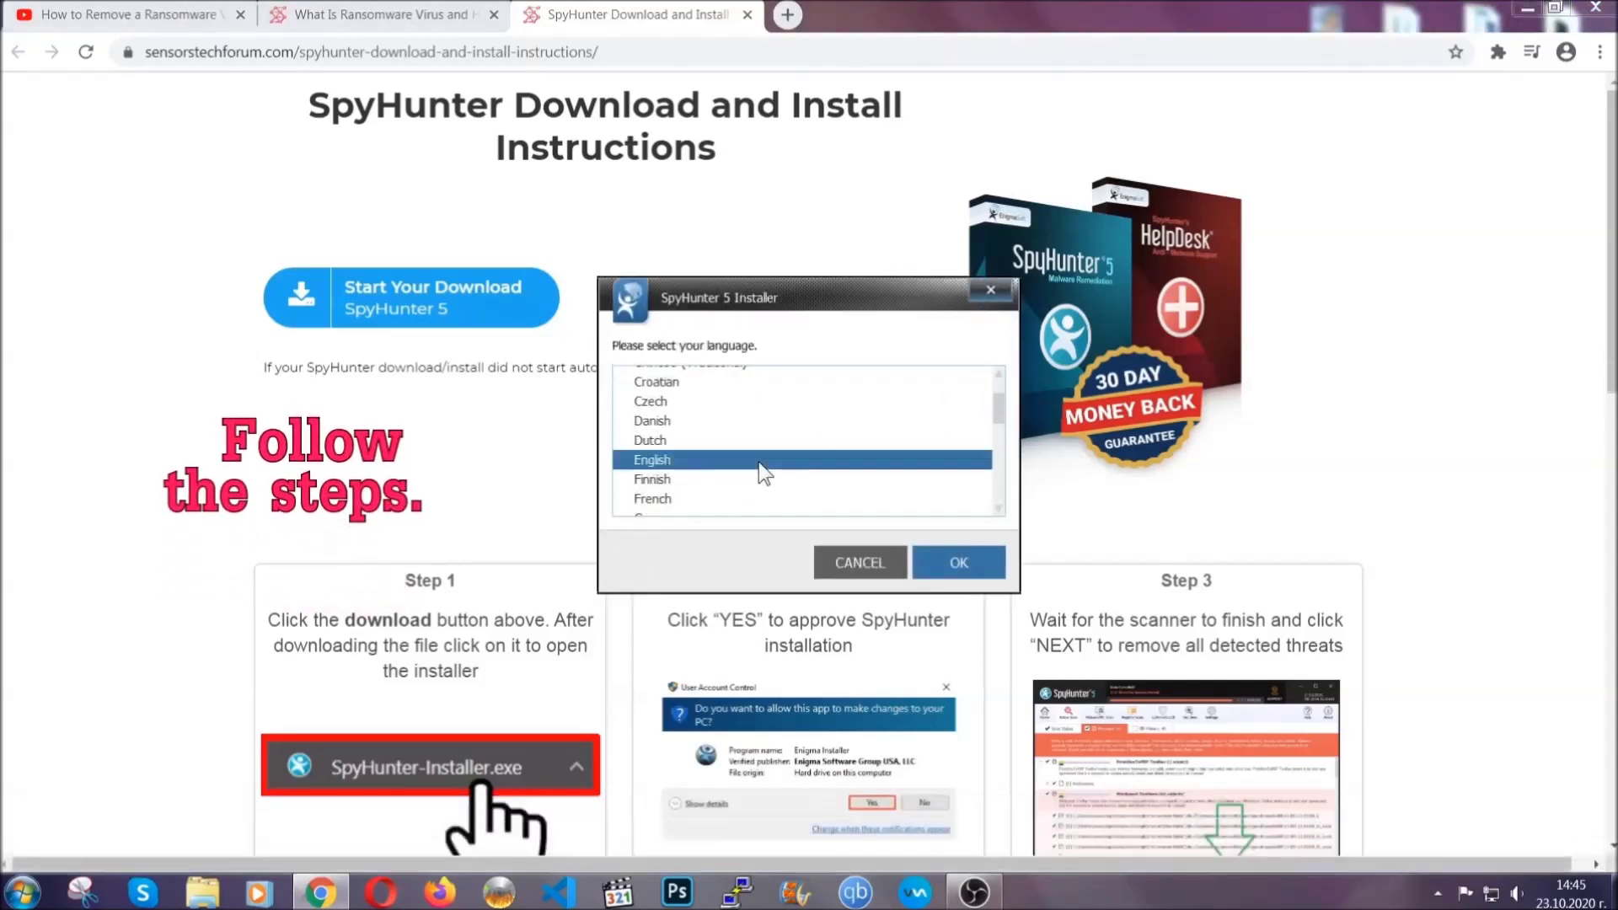
{"action": "left_click", "coordinate": [942, 560]}
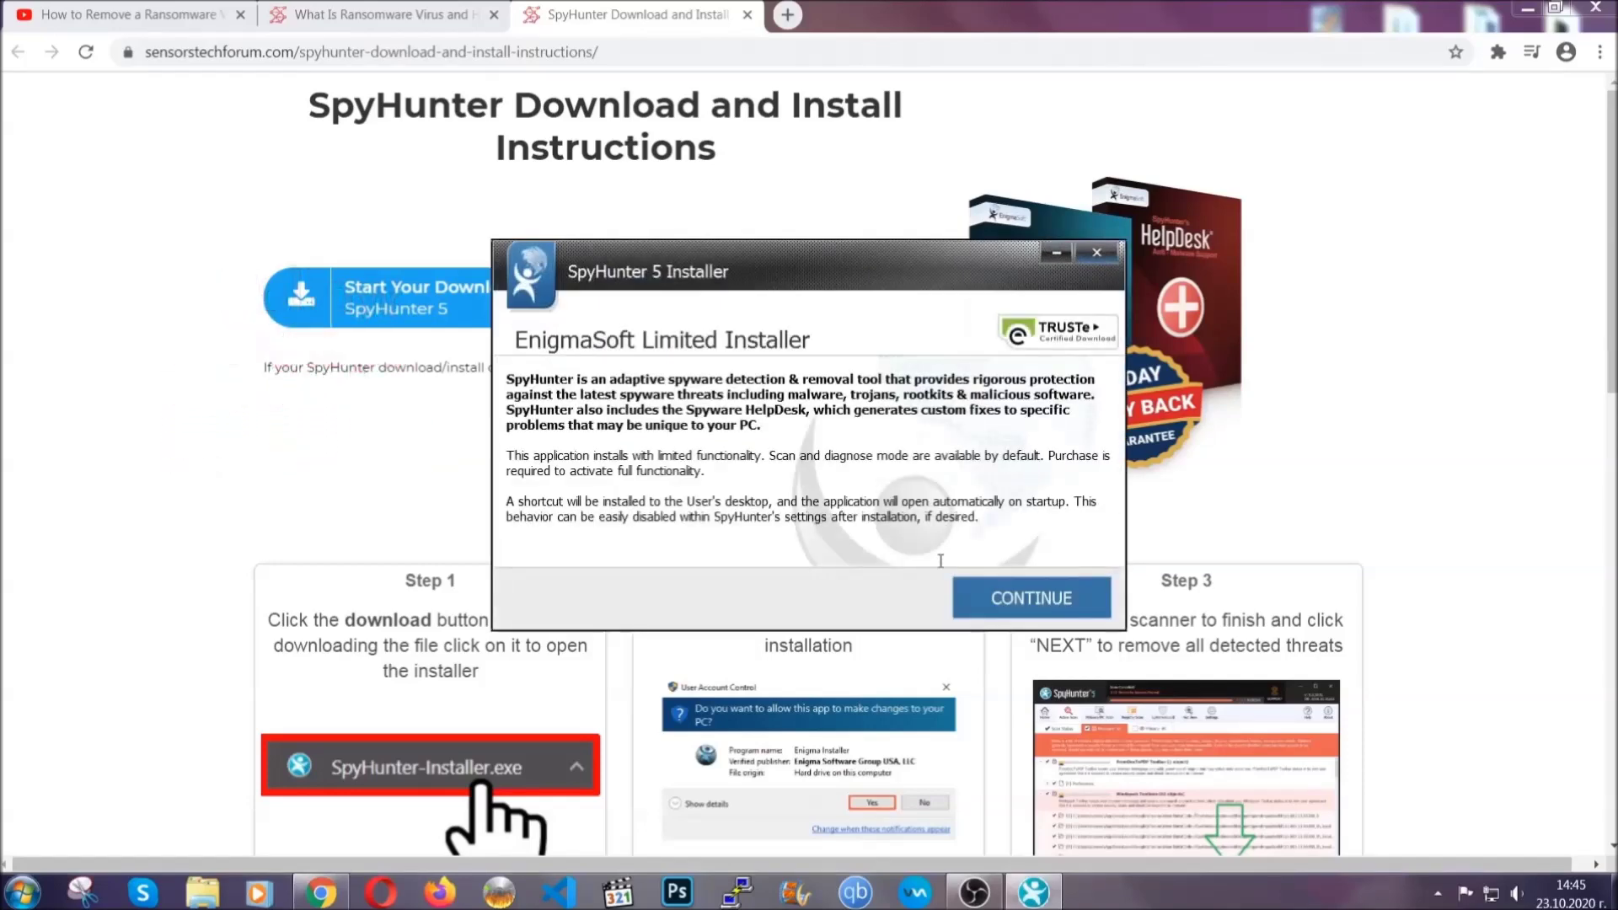
{"action": "left_click", "coordinate": [977, 584]}
{"action": "left_click", "coordinate": [927, 544]}
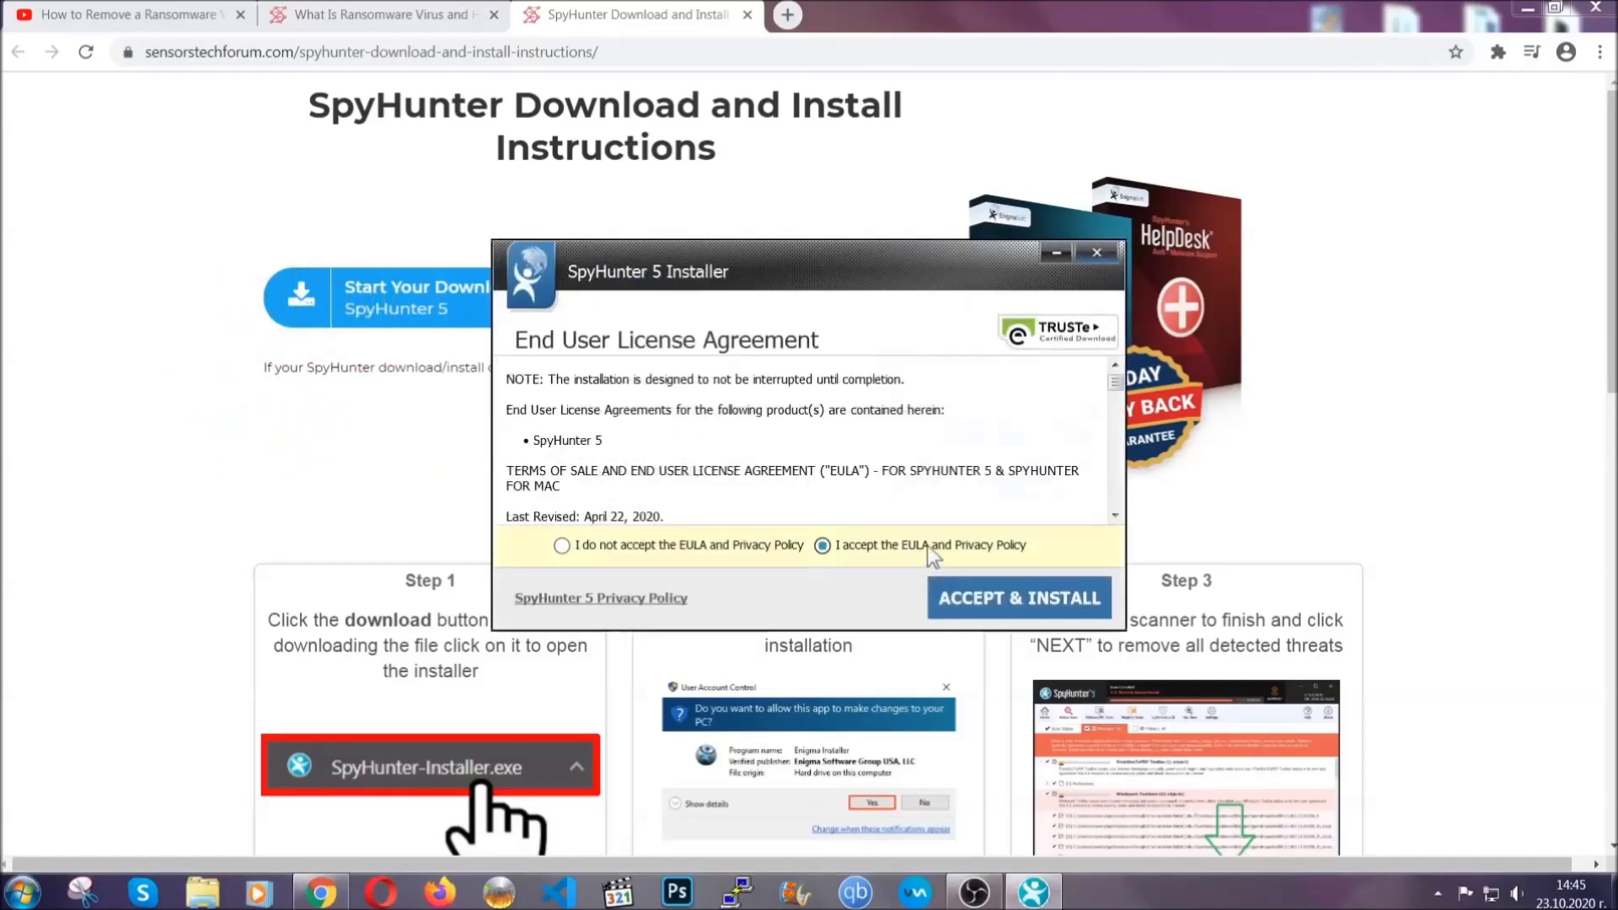
{"action": "left_click", "coordinate": [966, 595]}
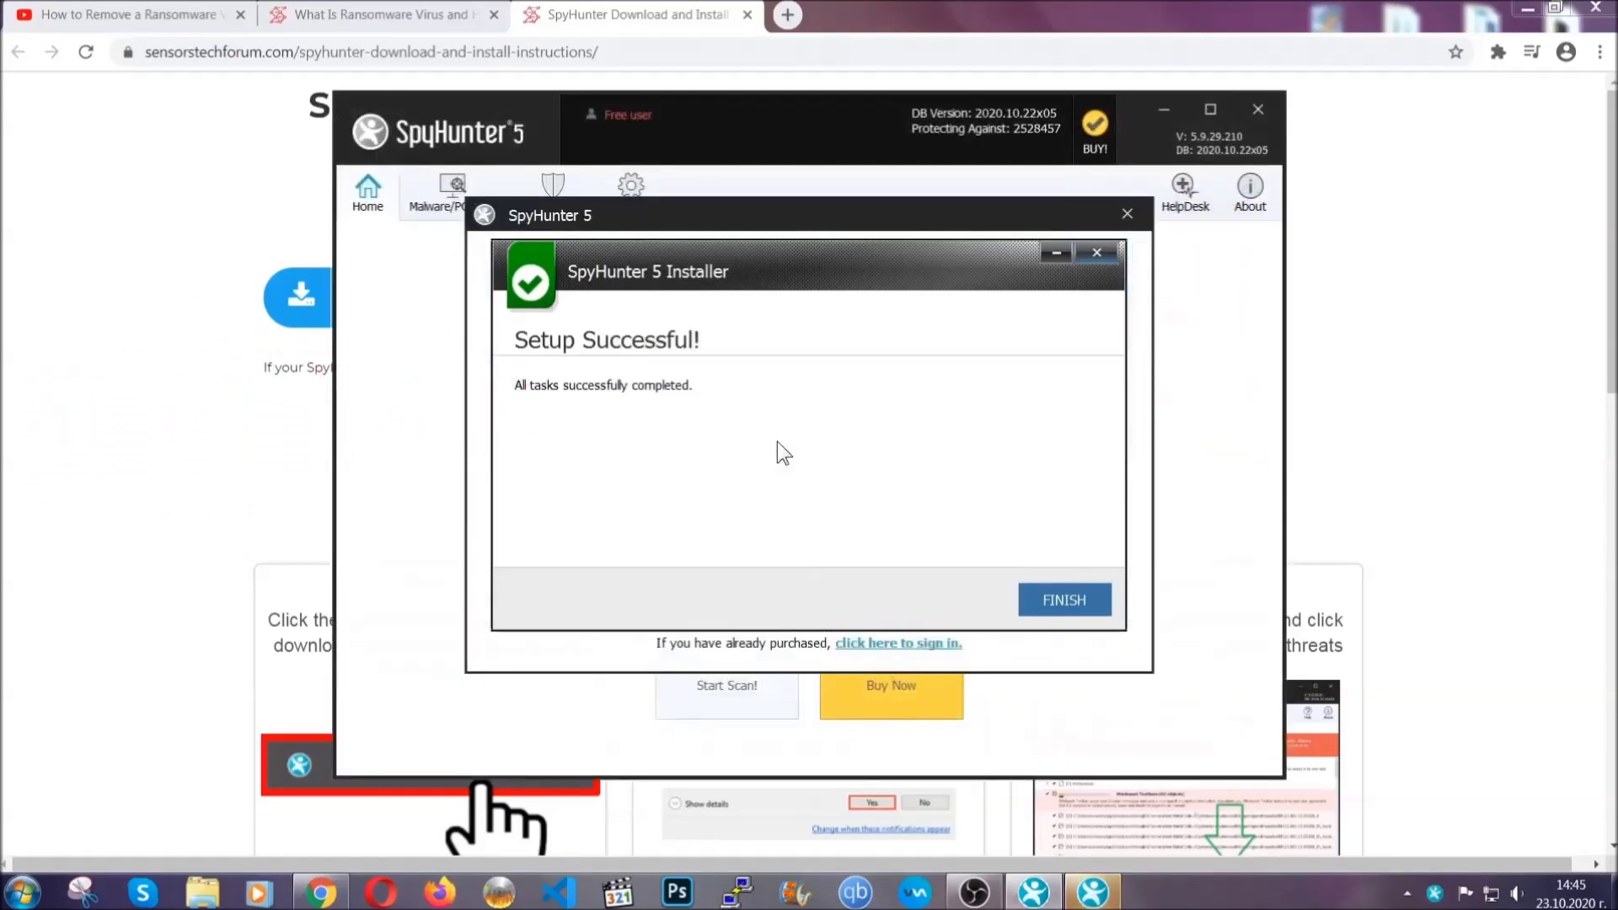
{"action": "left_click", "coordinate": [1036, 600]}
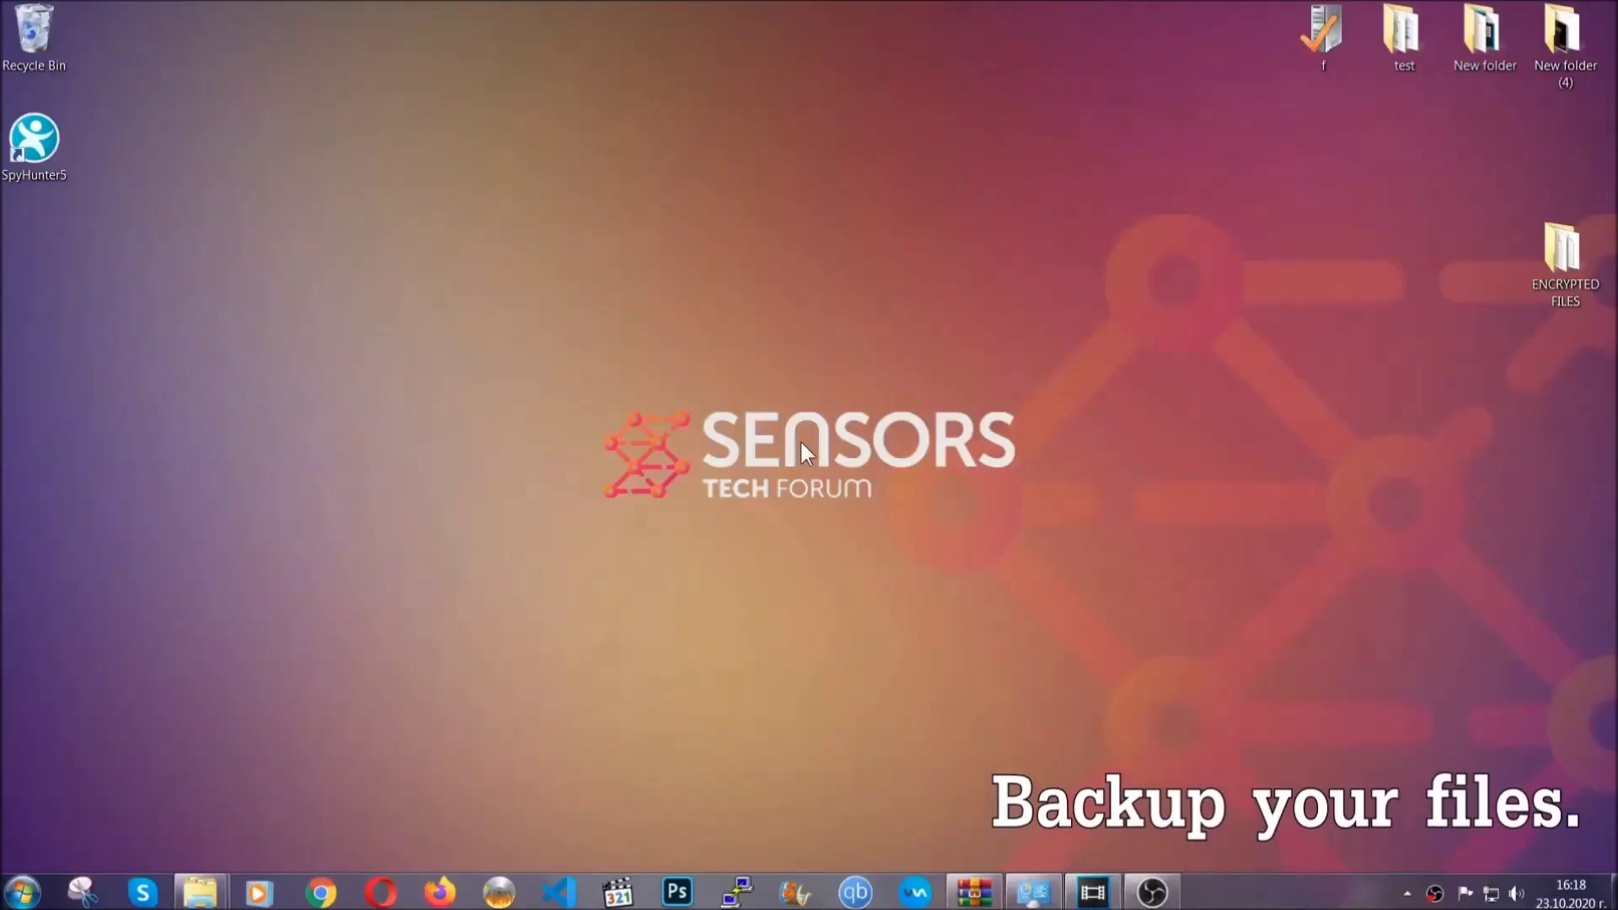
- Copy the six .efji files from the ENCRYPTED FILES folder
{"action": "double_click", "coordinate": [1554, 260]}
{"action": "left_click_drag", "start_coordinate": [605, 433], "coordinate": [1265, 300]}
{"action": "right_click", "coordinate": [1266, 300]}
{"action": "left_click", "coordinate": [1311, 521]}
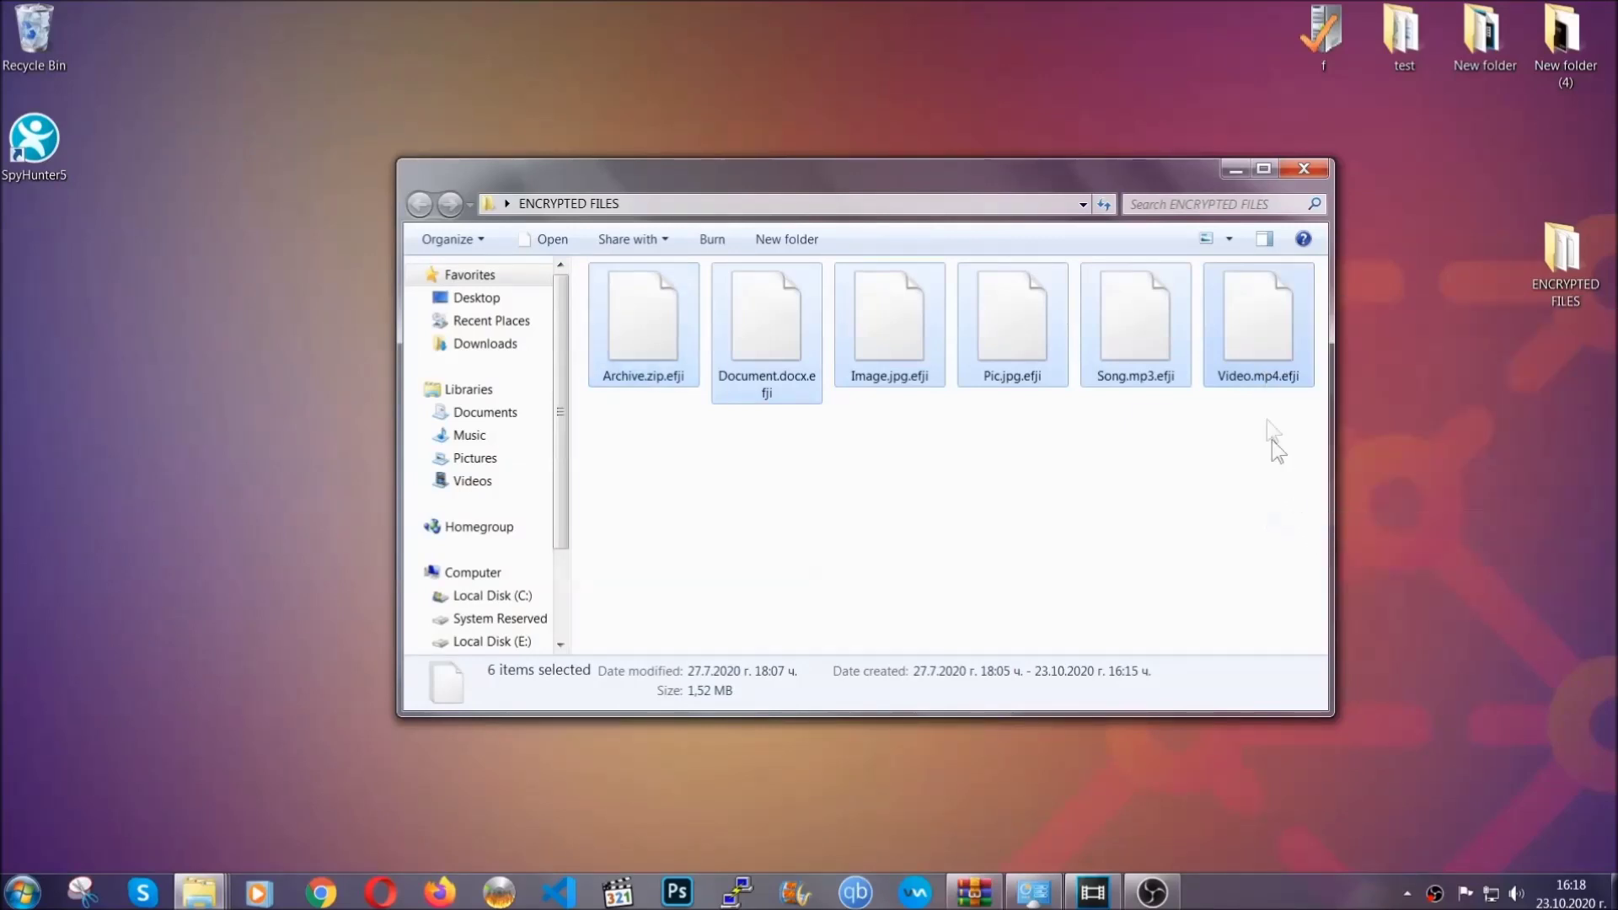
{"action": "left_click", "coordinate": [1235, 169]}
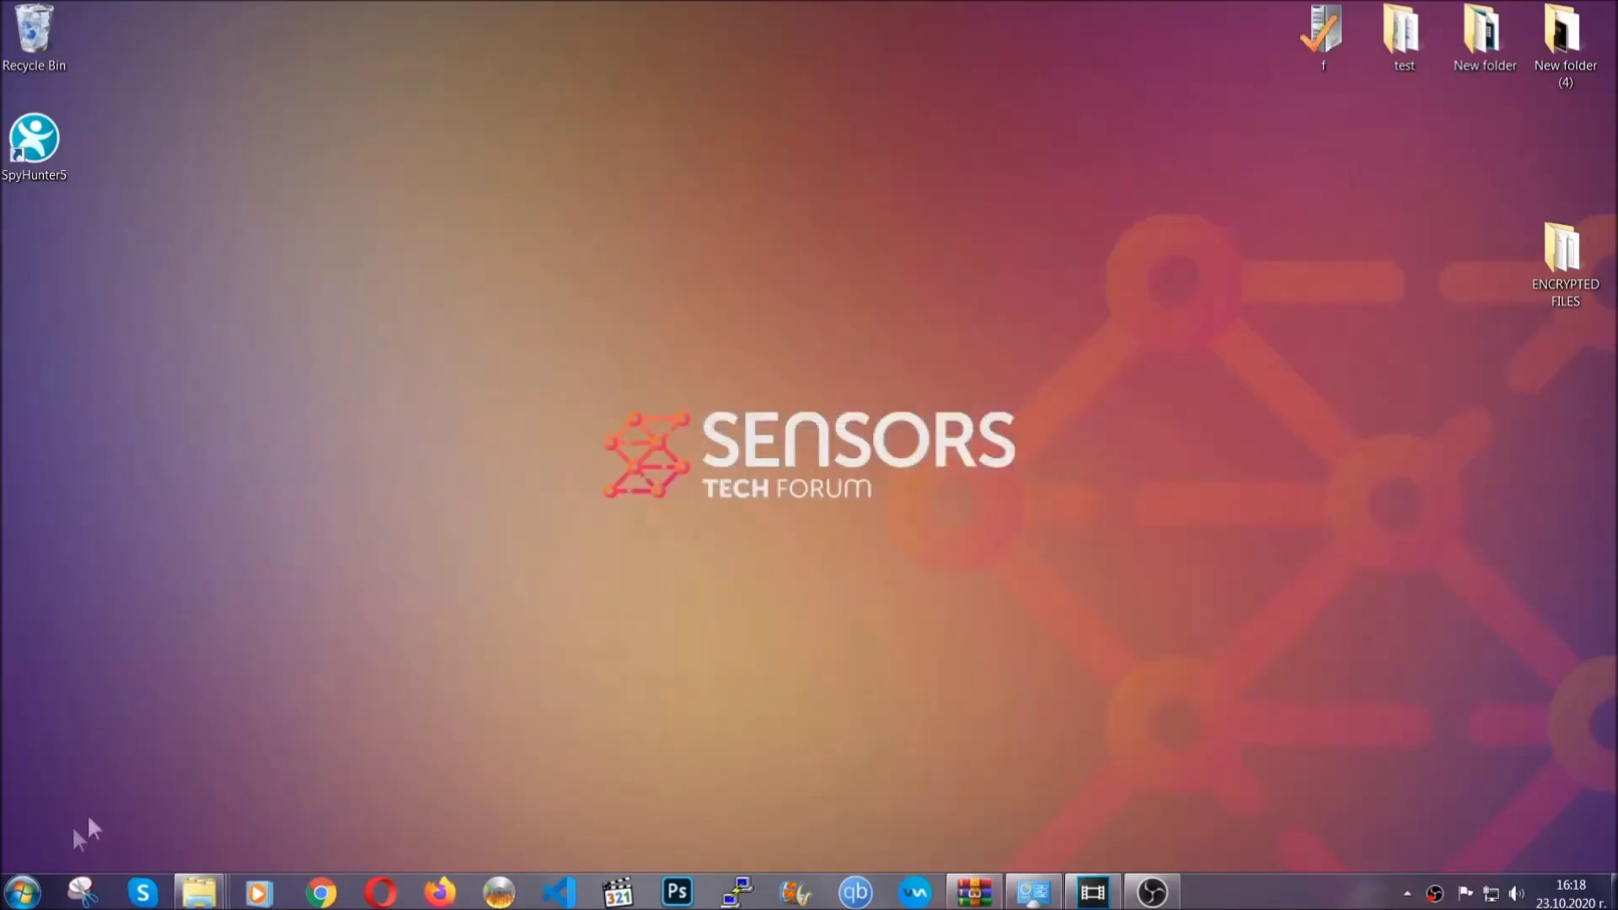
- Paste the copied files onto FLASH DRIVE (H:) and close the drive window
{"action": "left_click", "coordinate": [20, 892]}
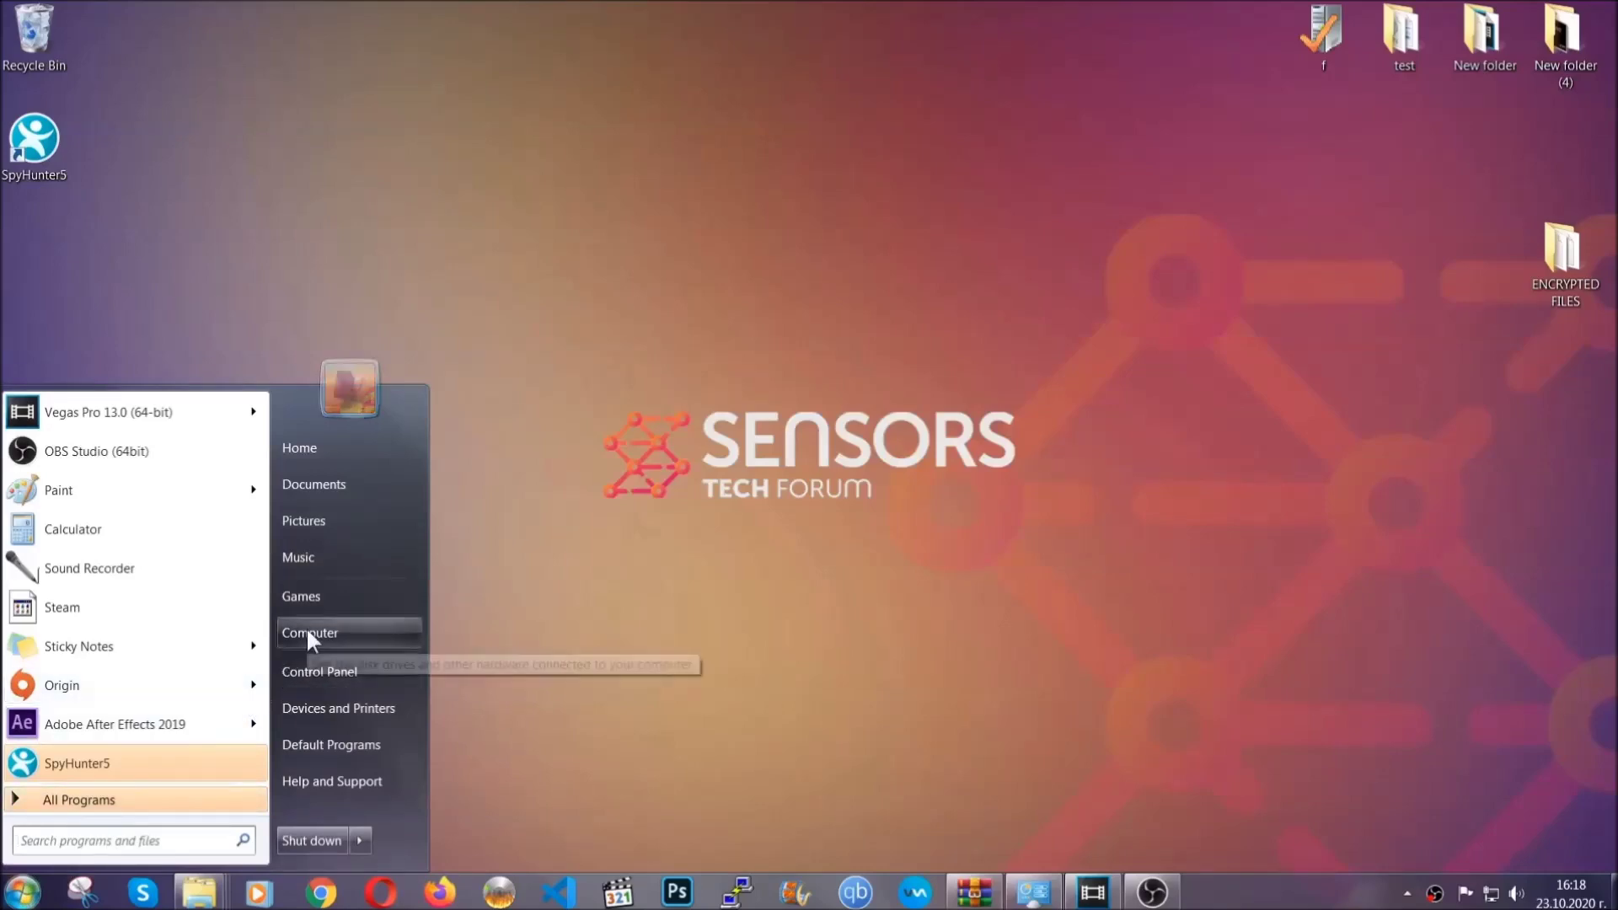
{"action": "left_click", "coordinate": [307, 632]}
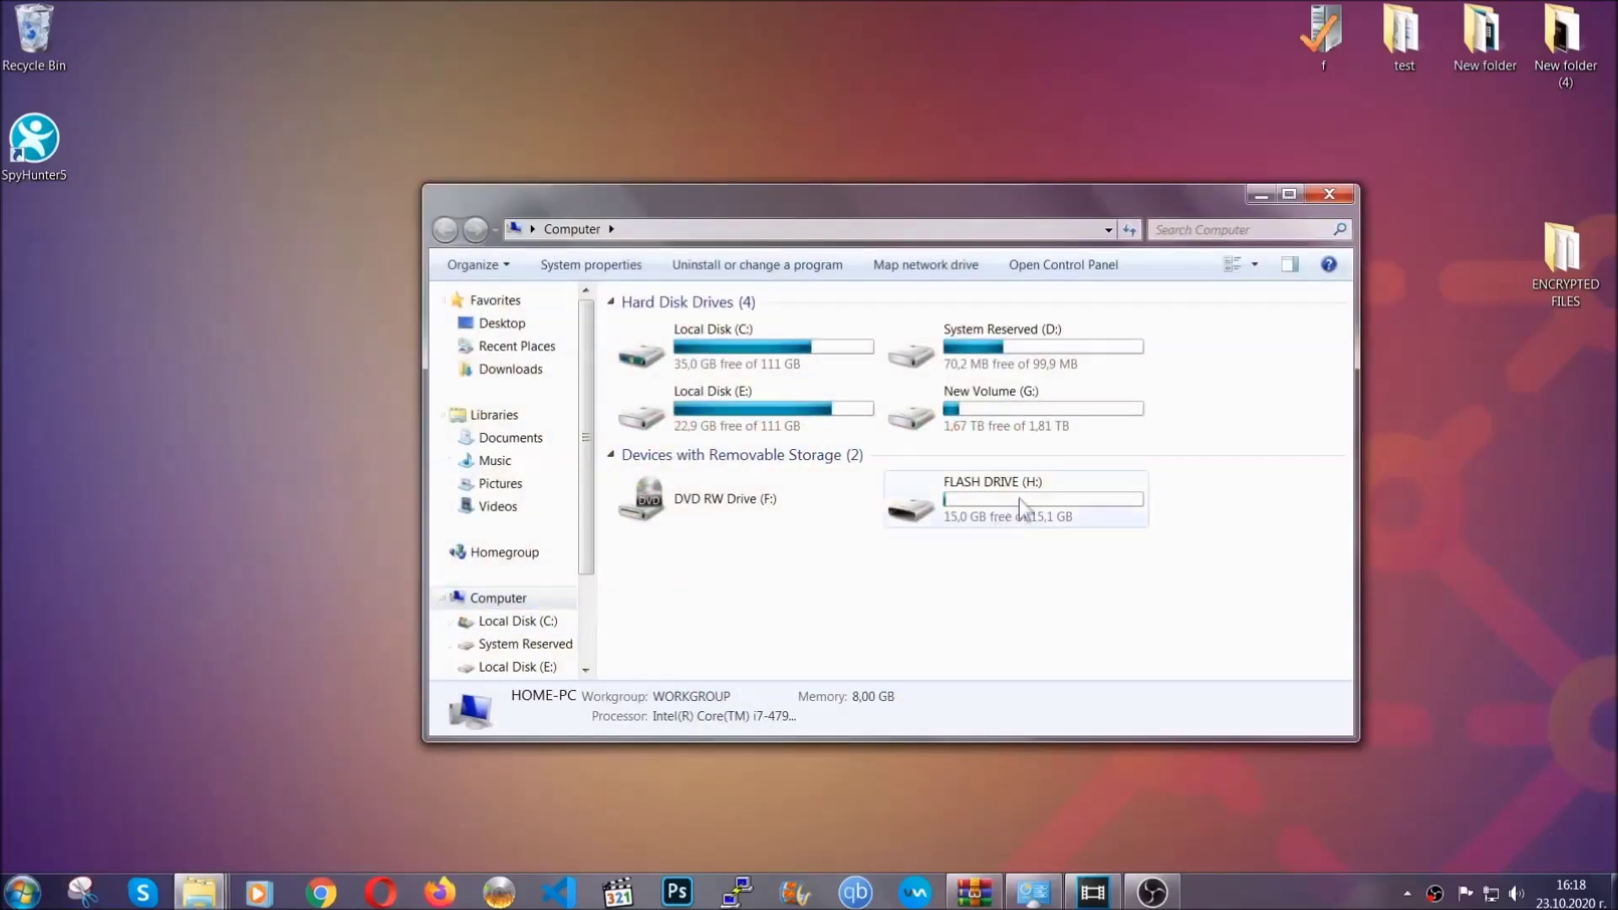
{"action": "double_click", "coordinate": [1018, 501]}
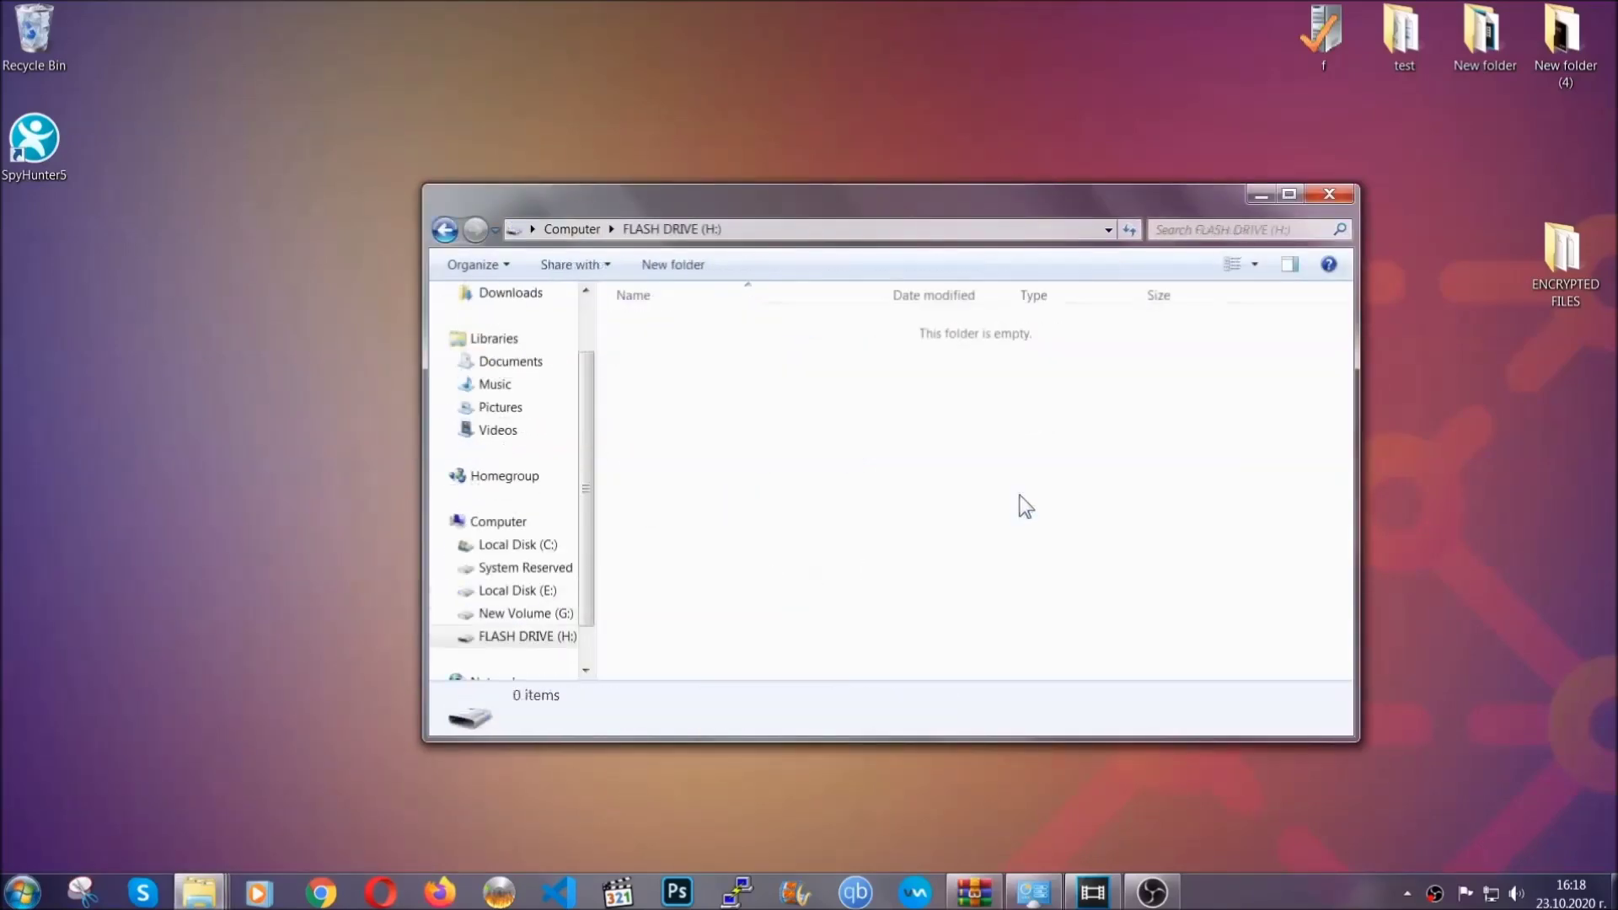
{"action": "right_click", "coordinate": [700, 375]}
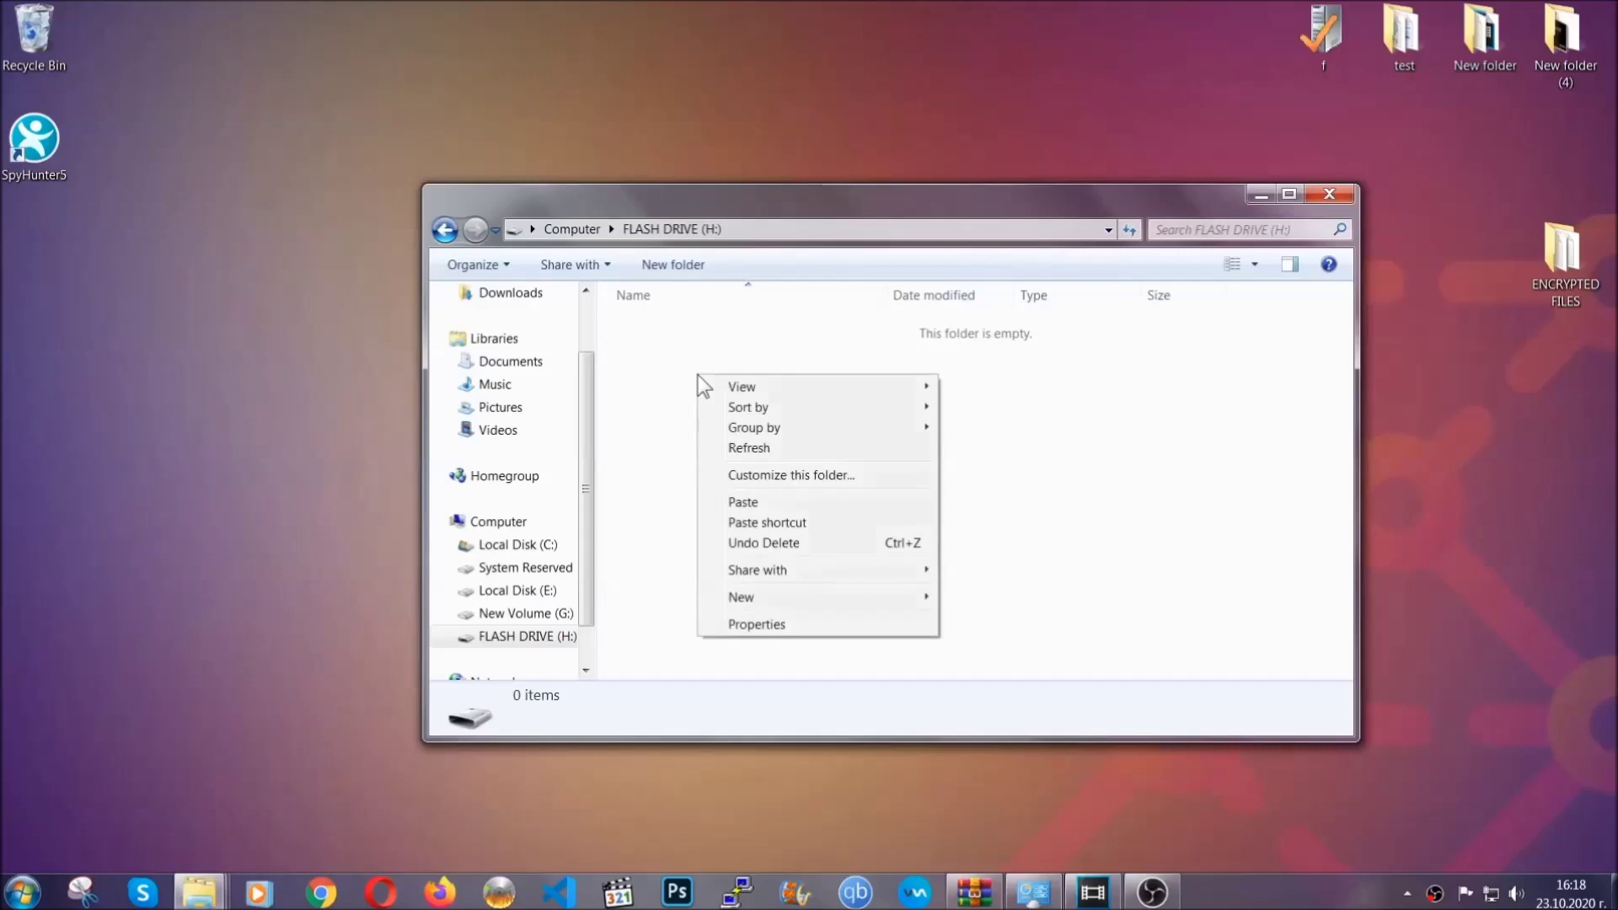
{"action": "left_click", "coordinate": [736, 503]}
{"action": "left_click", "coordinate": [736, 503]}
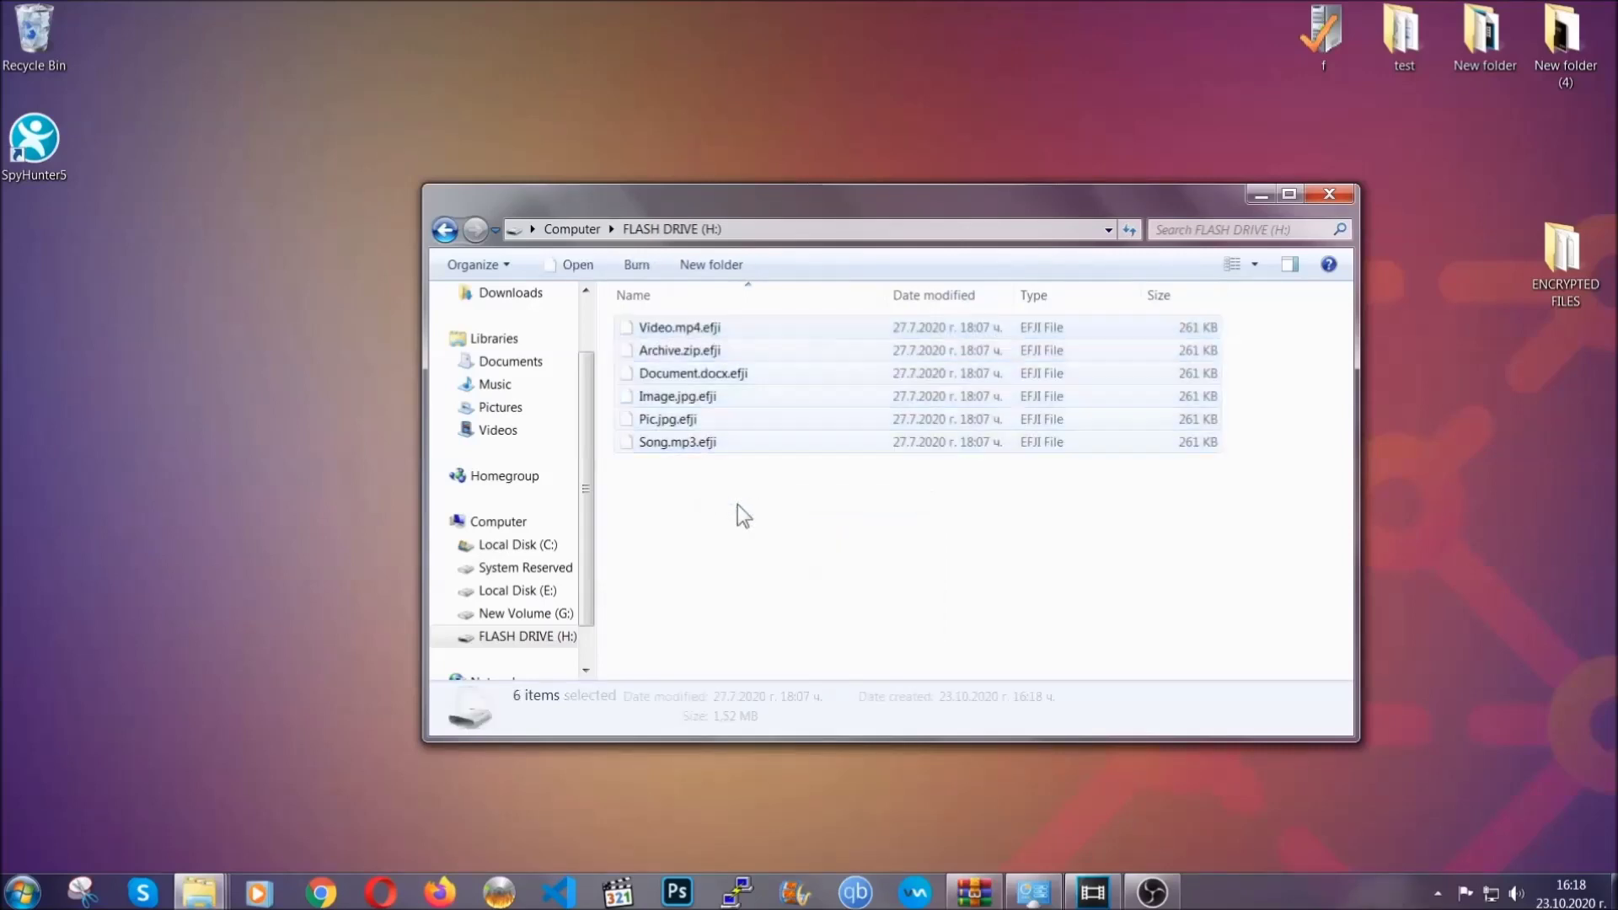
{"action": "left_click", "coordinate": [1333, 193]}
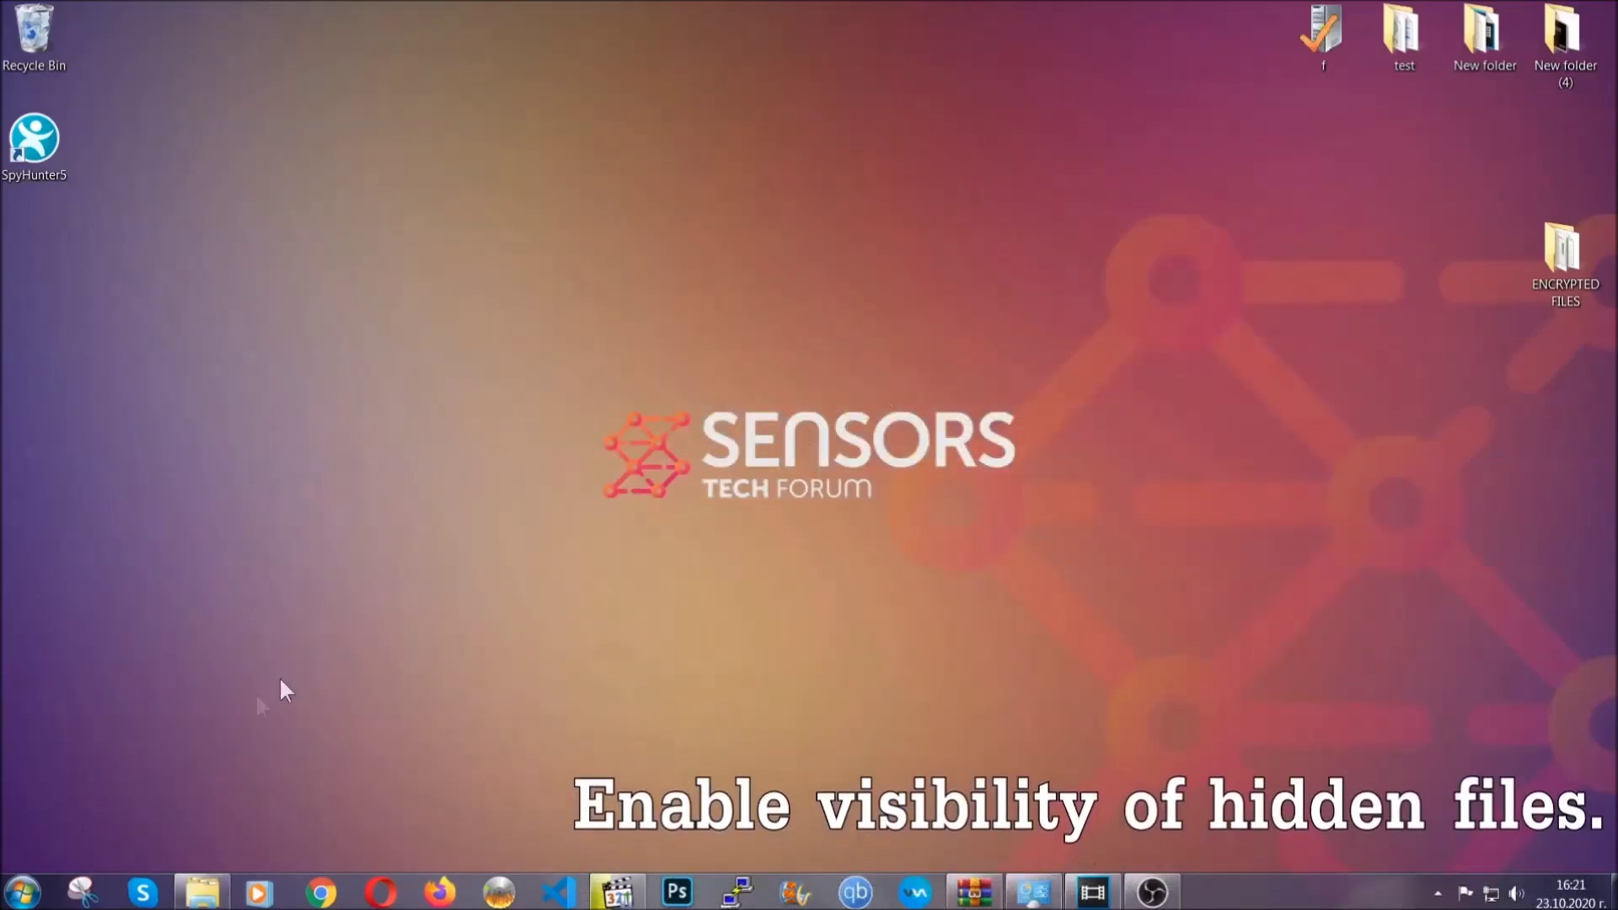
- Search for 'show hidden files and folders' and apply 'Show hidden files, folders, and drives'
{"action": "left_click", "coordinate": [23, 891]}
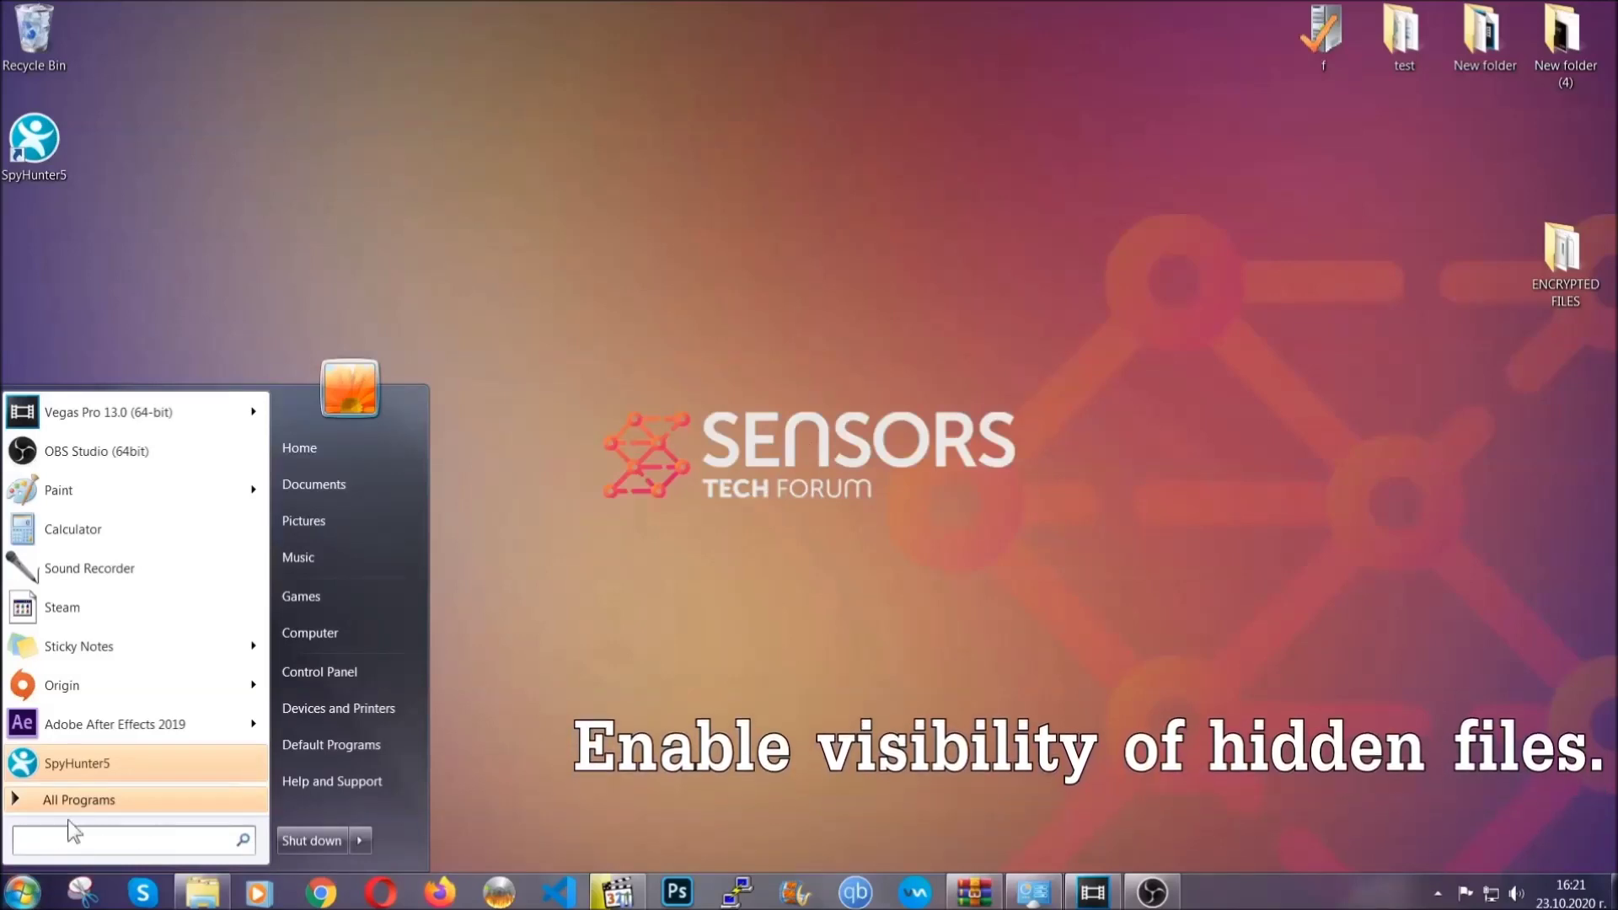
{"action": "type", "text": "showh"}
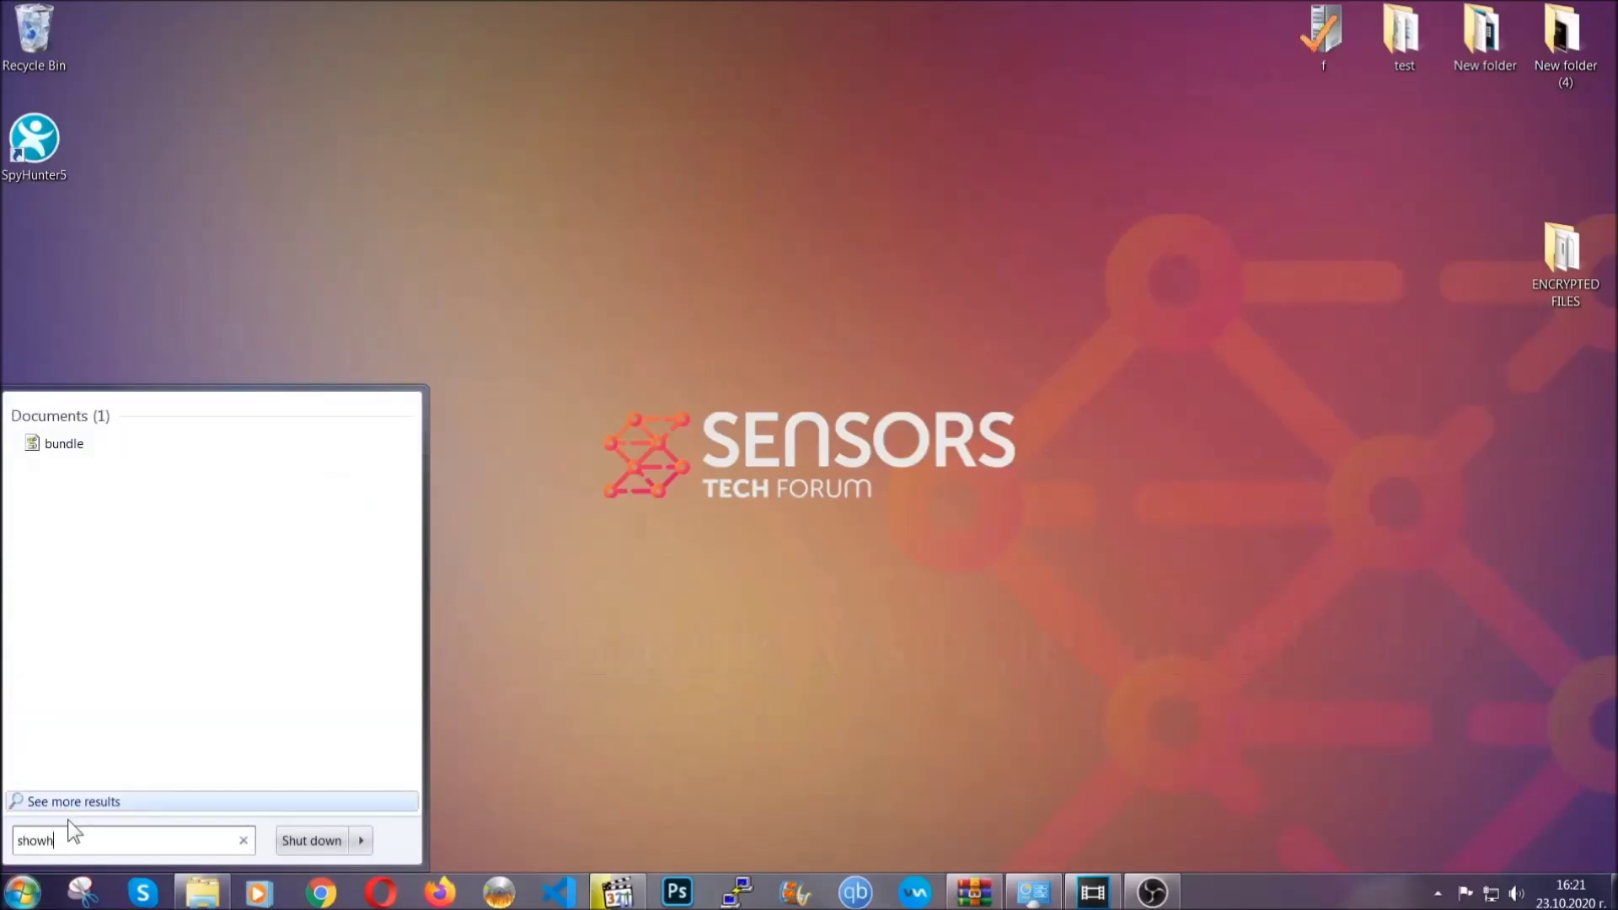
{"action": "key", "text": "BackSpace"}
{"action": "type", "text": "hidden files and folders"}
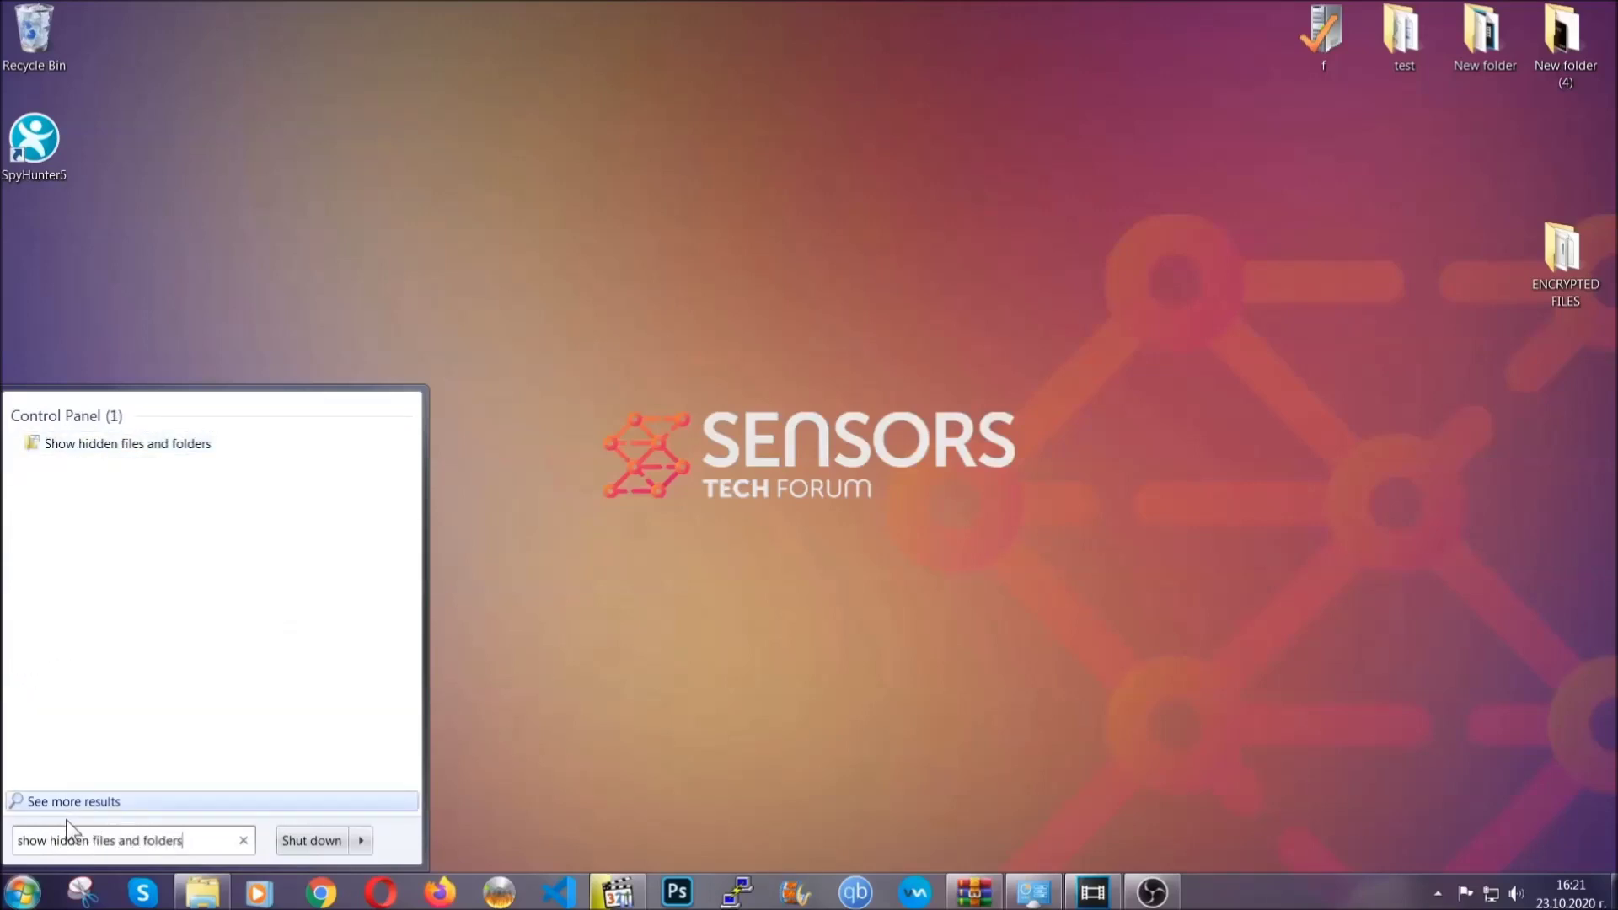
{"action": "left_click", "coordinate": [190, 447]}
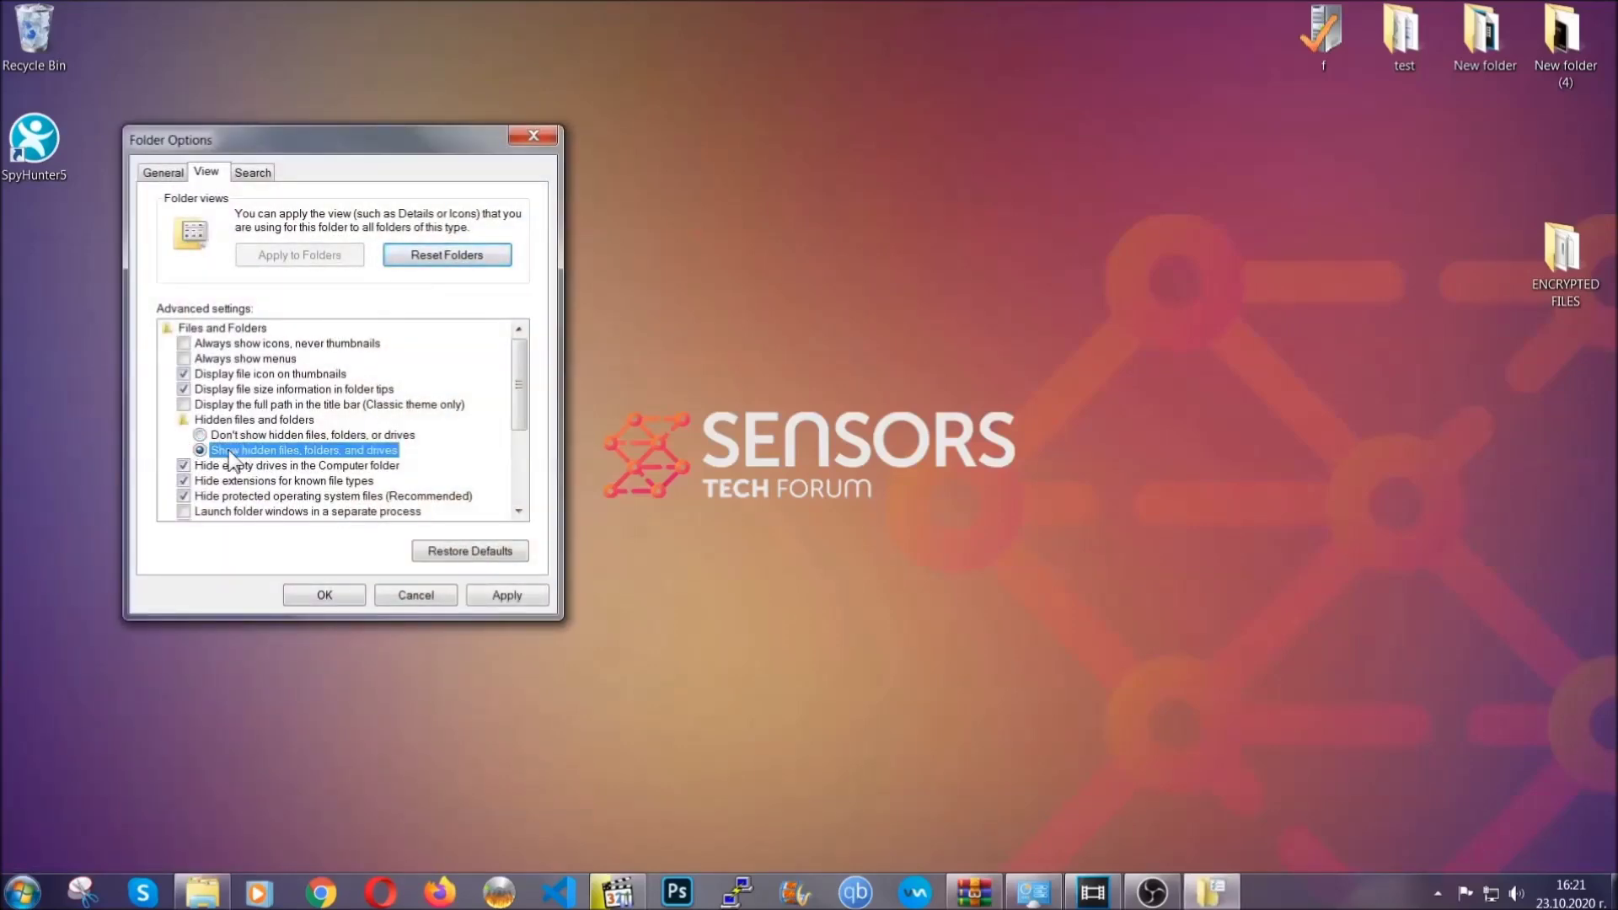
{"action": "left_click", "coordinate": [504, 595]}
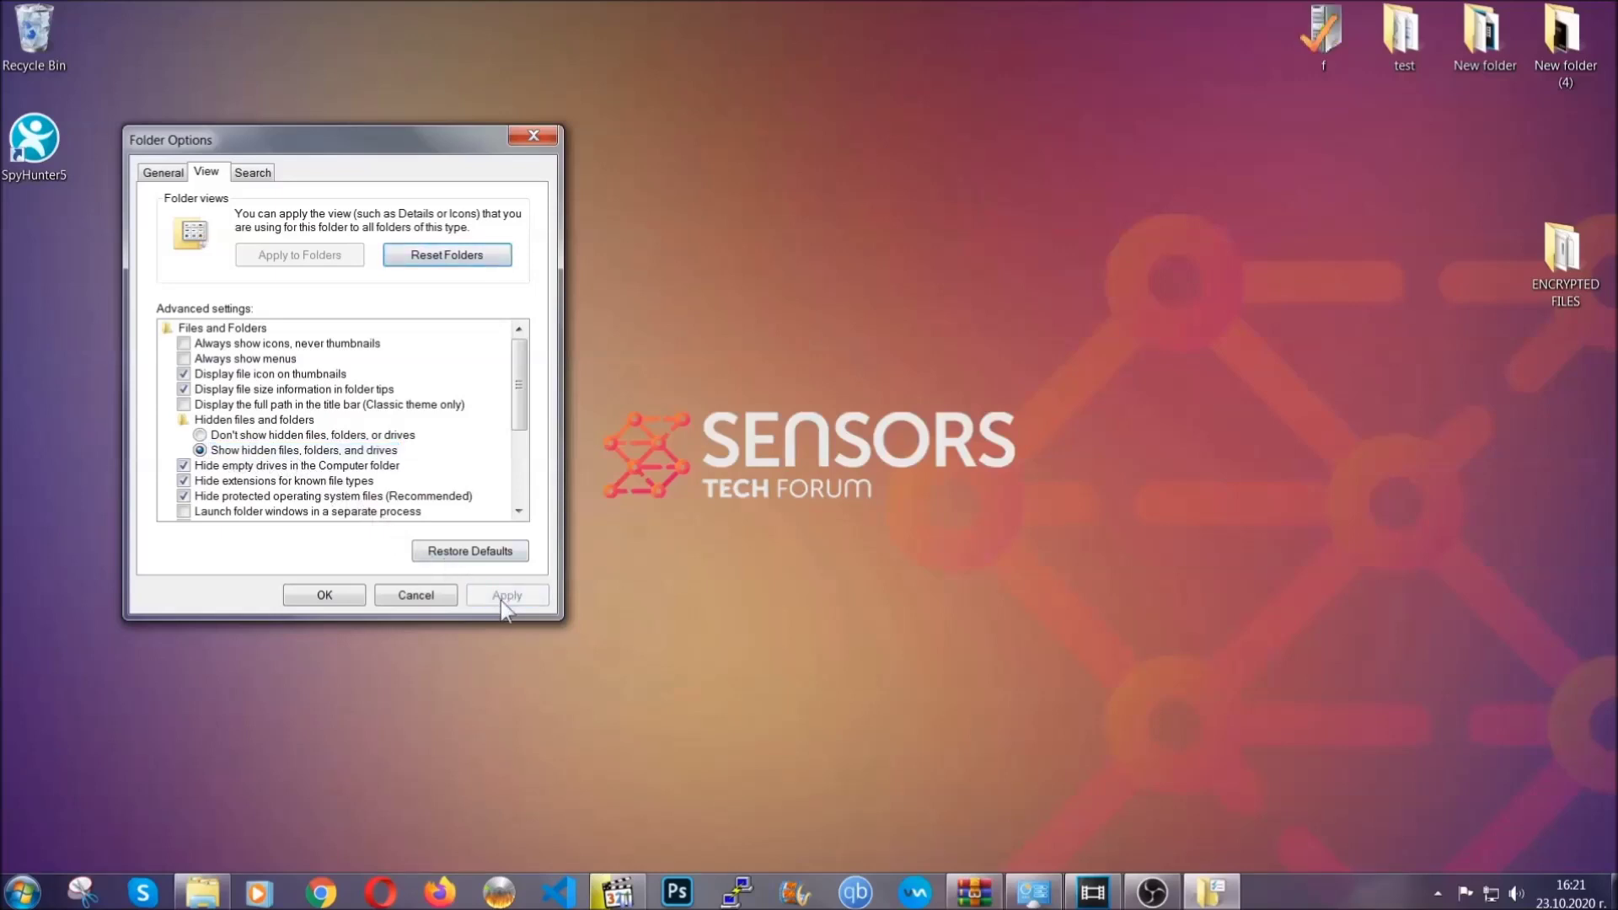
{"action": "left_click", "coordinate": [318, 594]}
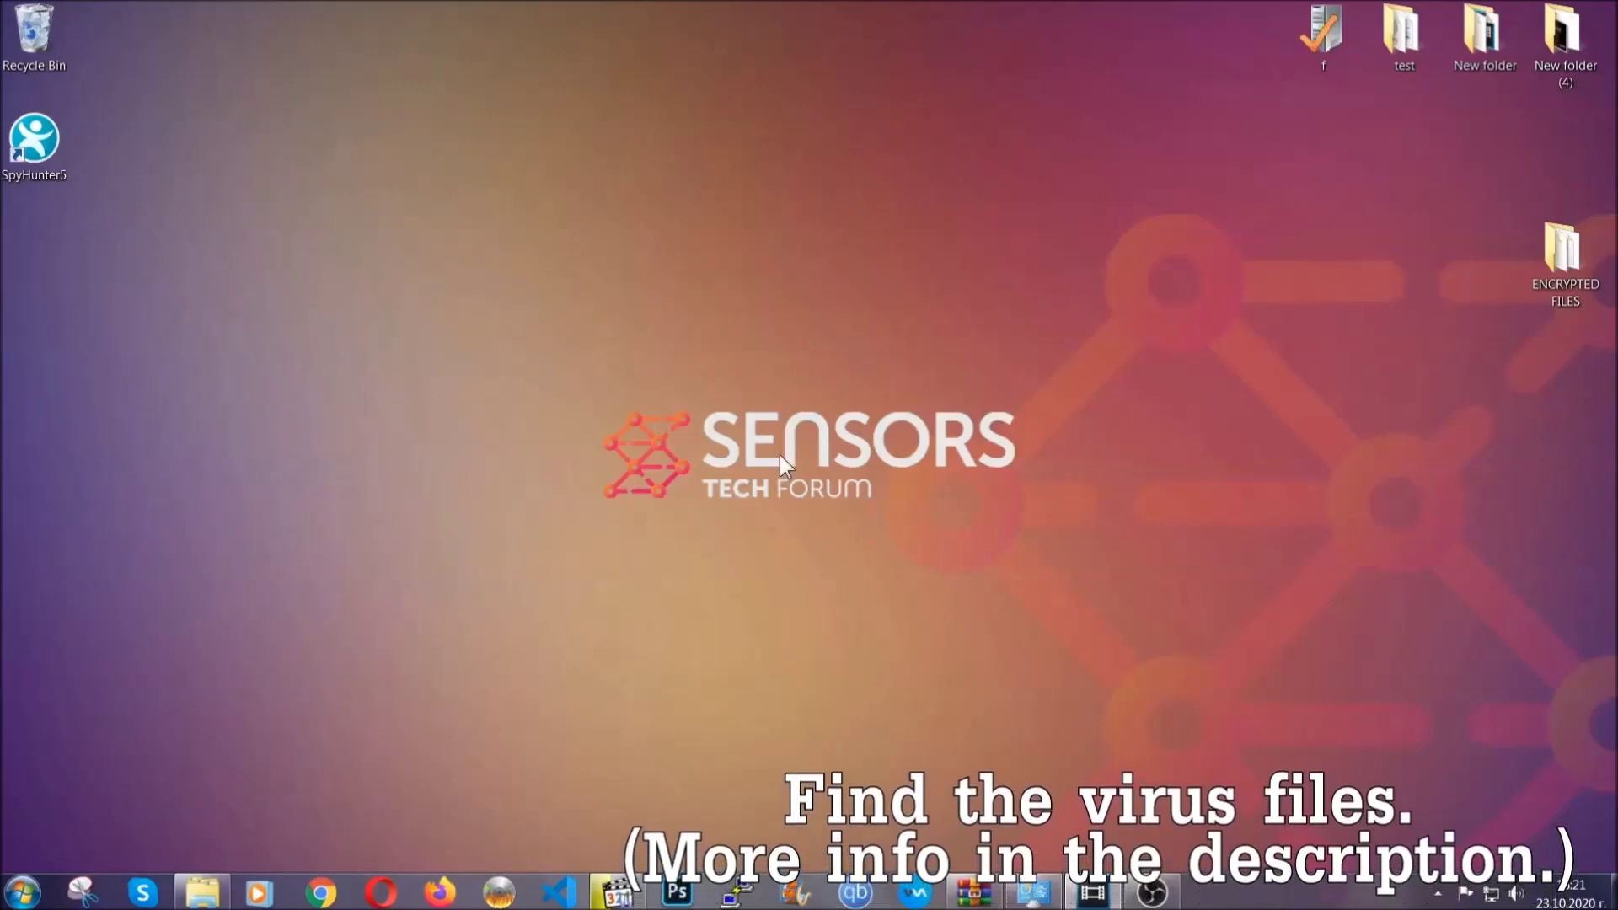
- Search Computer for 'fileextension:exe Example Virss' to locate the virus executable
{"action": "left_click", "coordinate": [20, 893]}
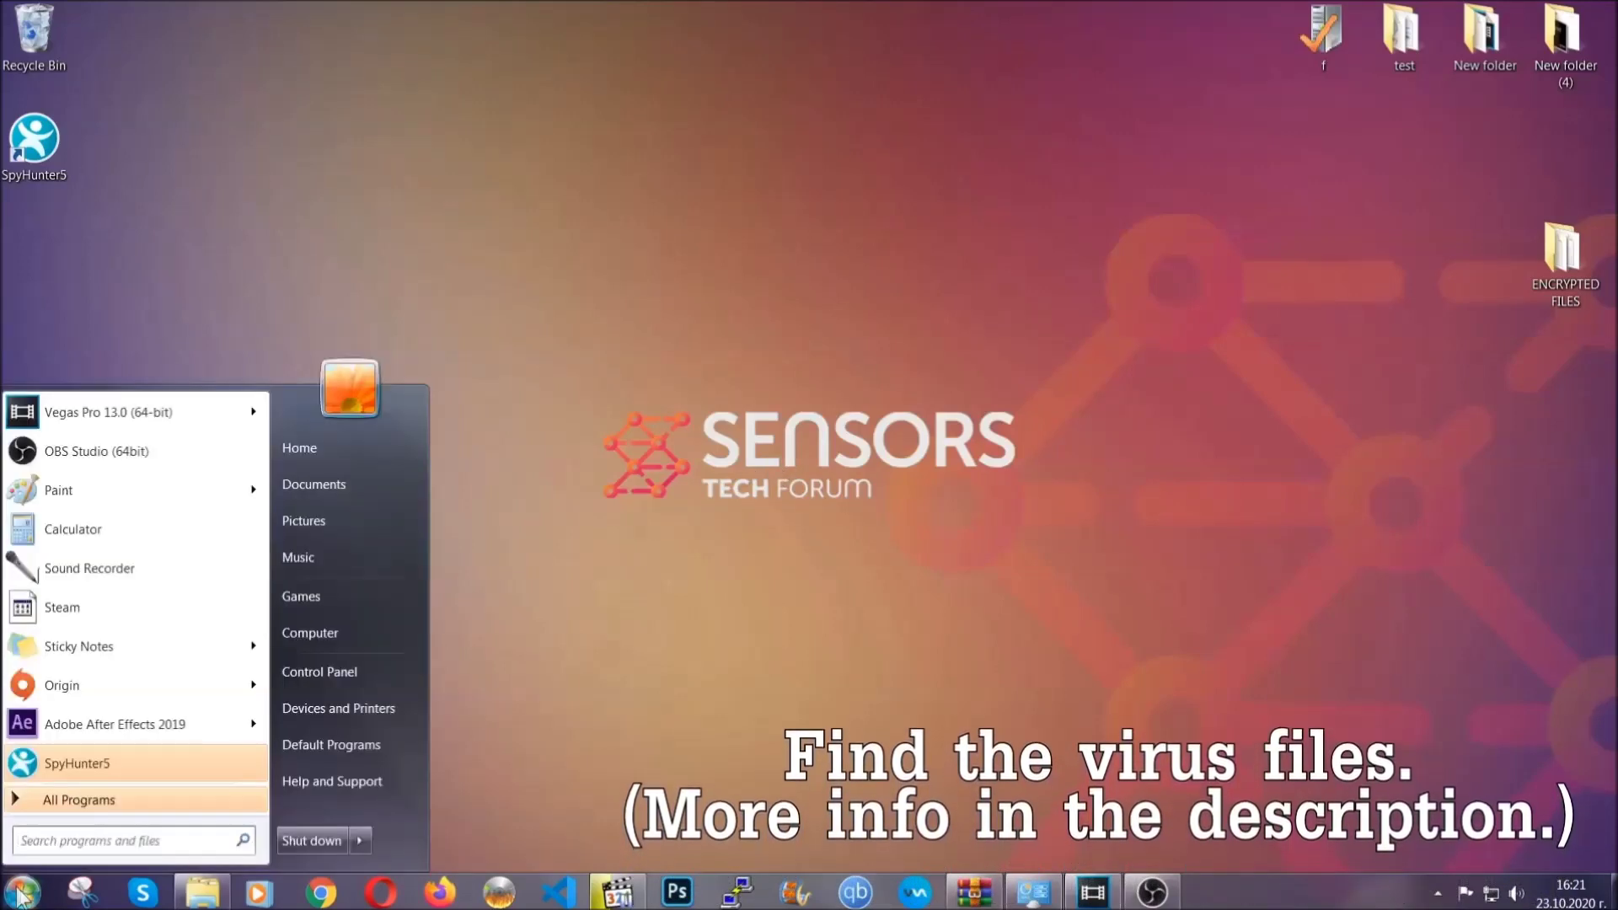
{"action": "left_click", "coordinate": [332, 632]}
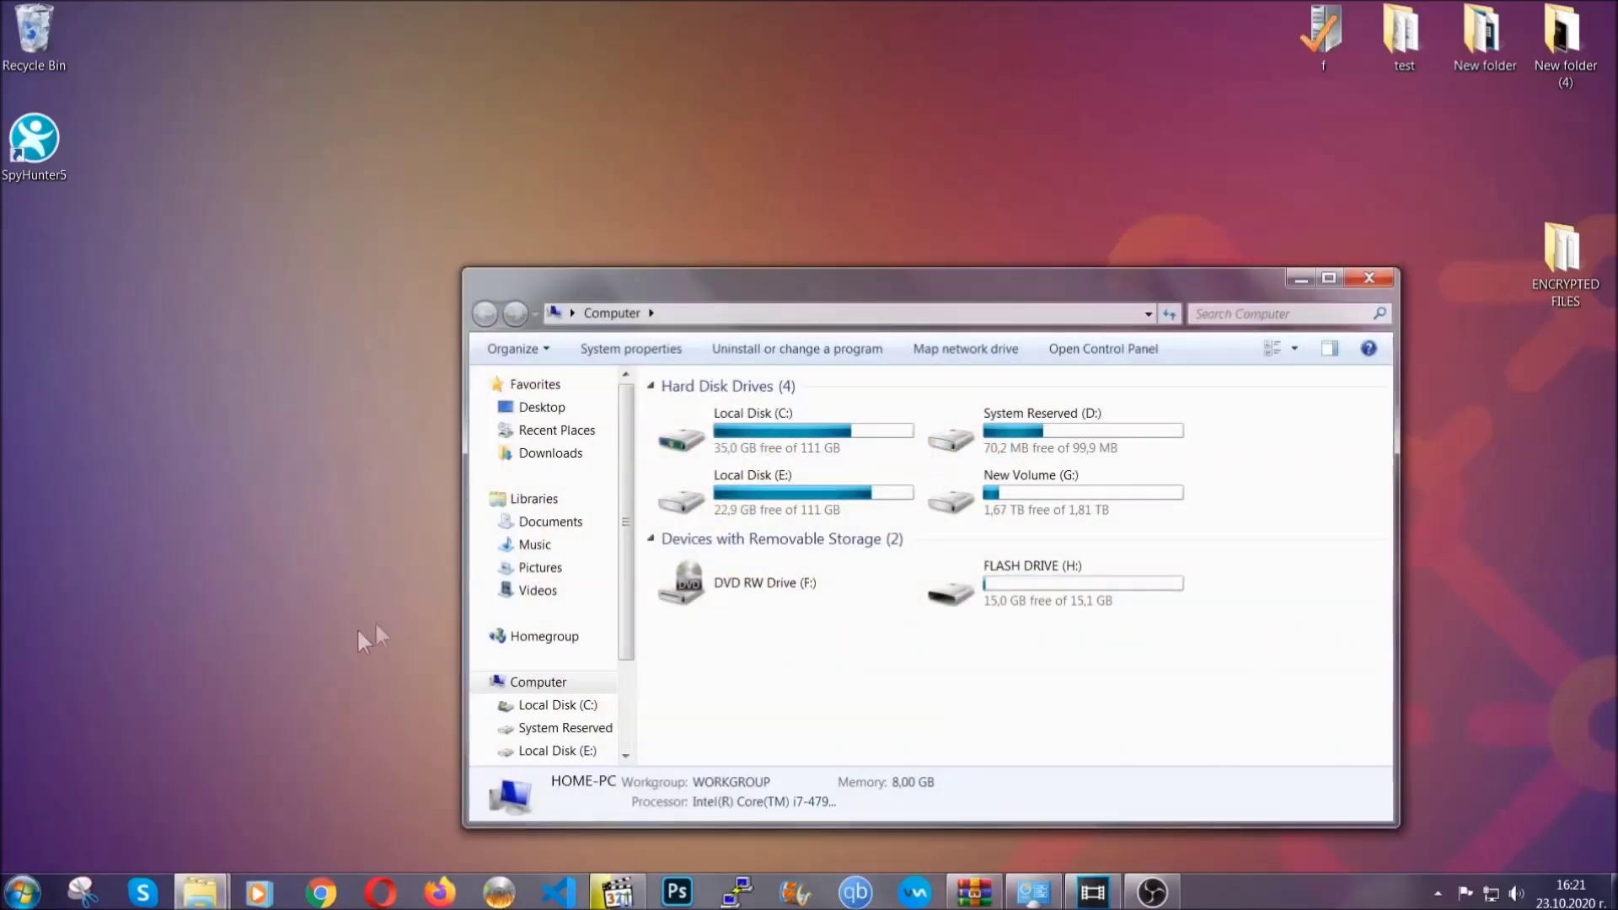
{"action": "left_click_drag", "start_coordinate": [880, 296], "coordinate": [774, 224]}
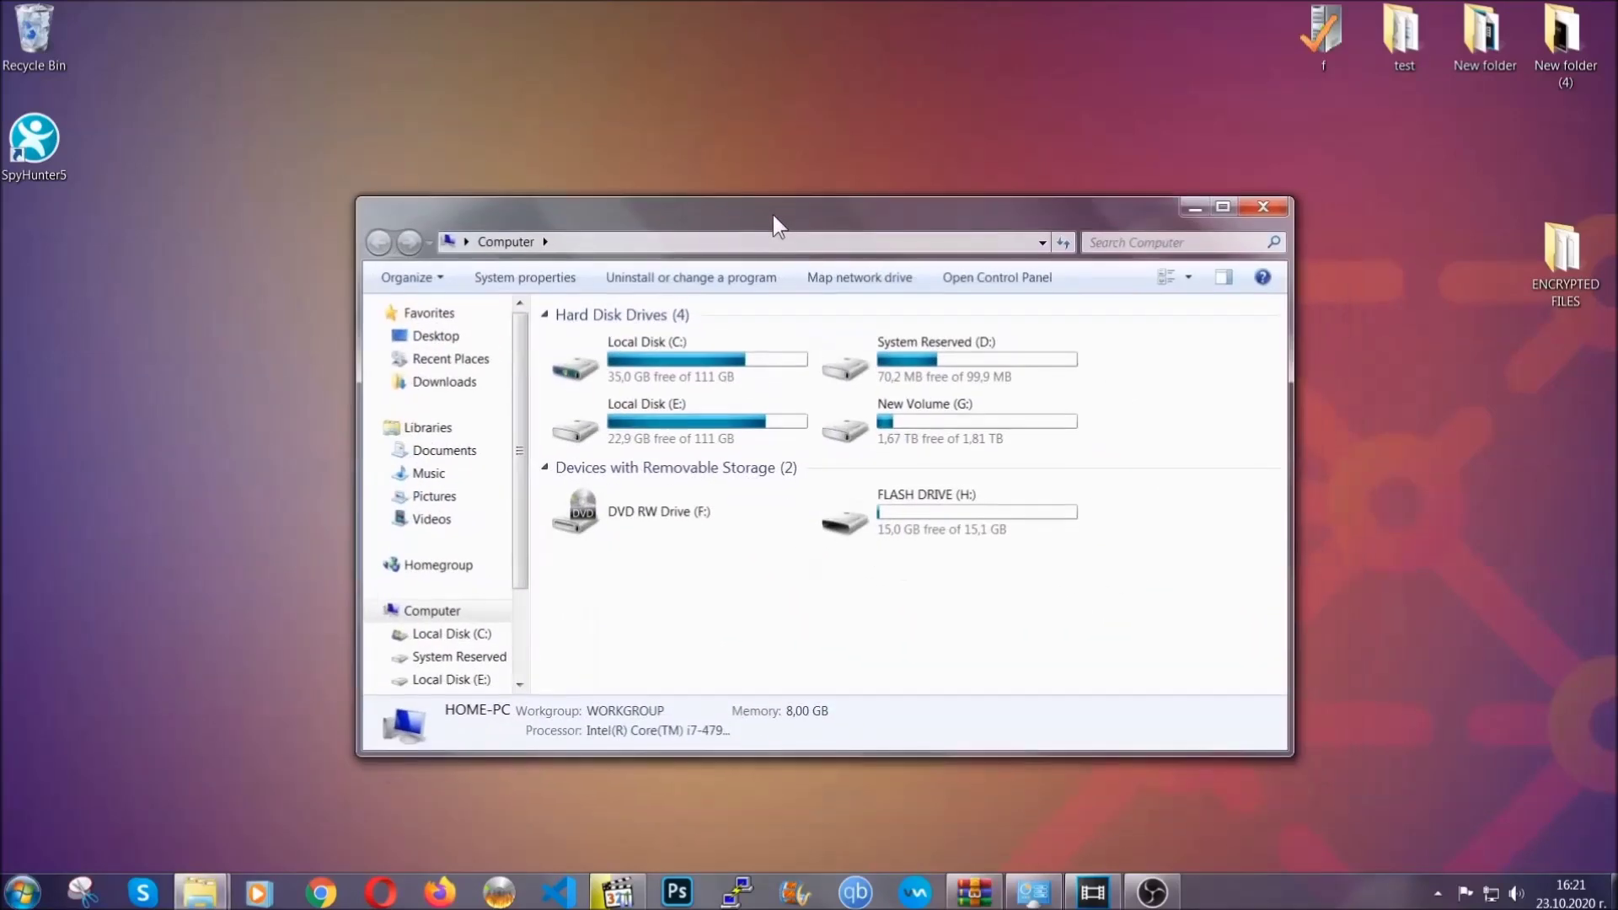
{"action": "left_click", "coordinate": [1104, 242]}
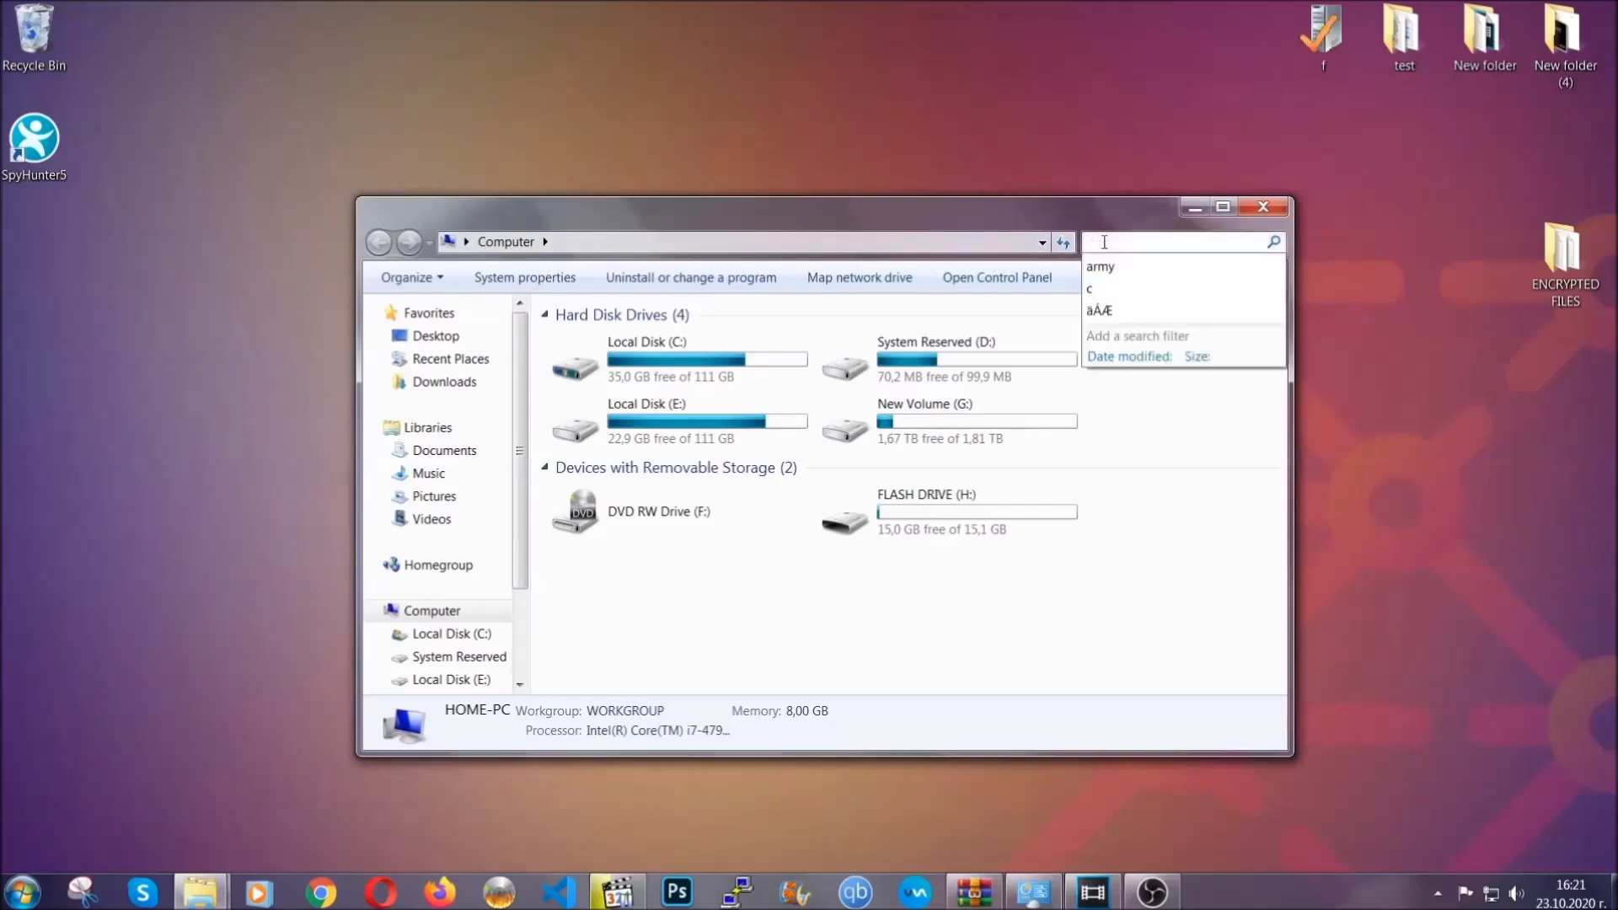
{"action": "type", "text": "fileextension"}
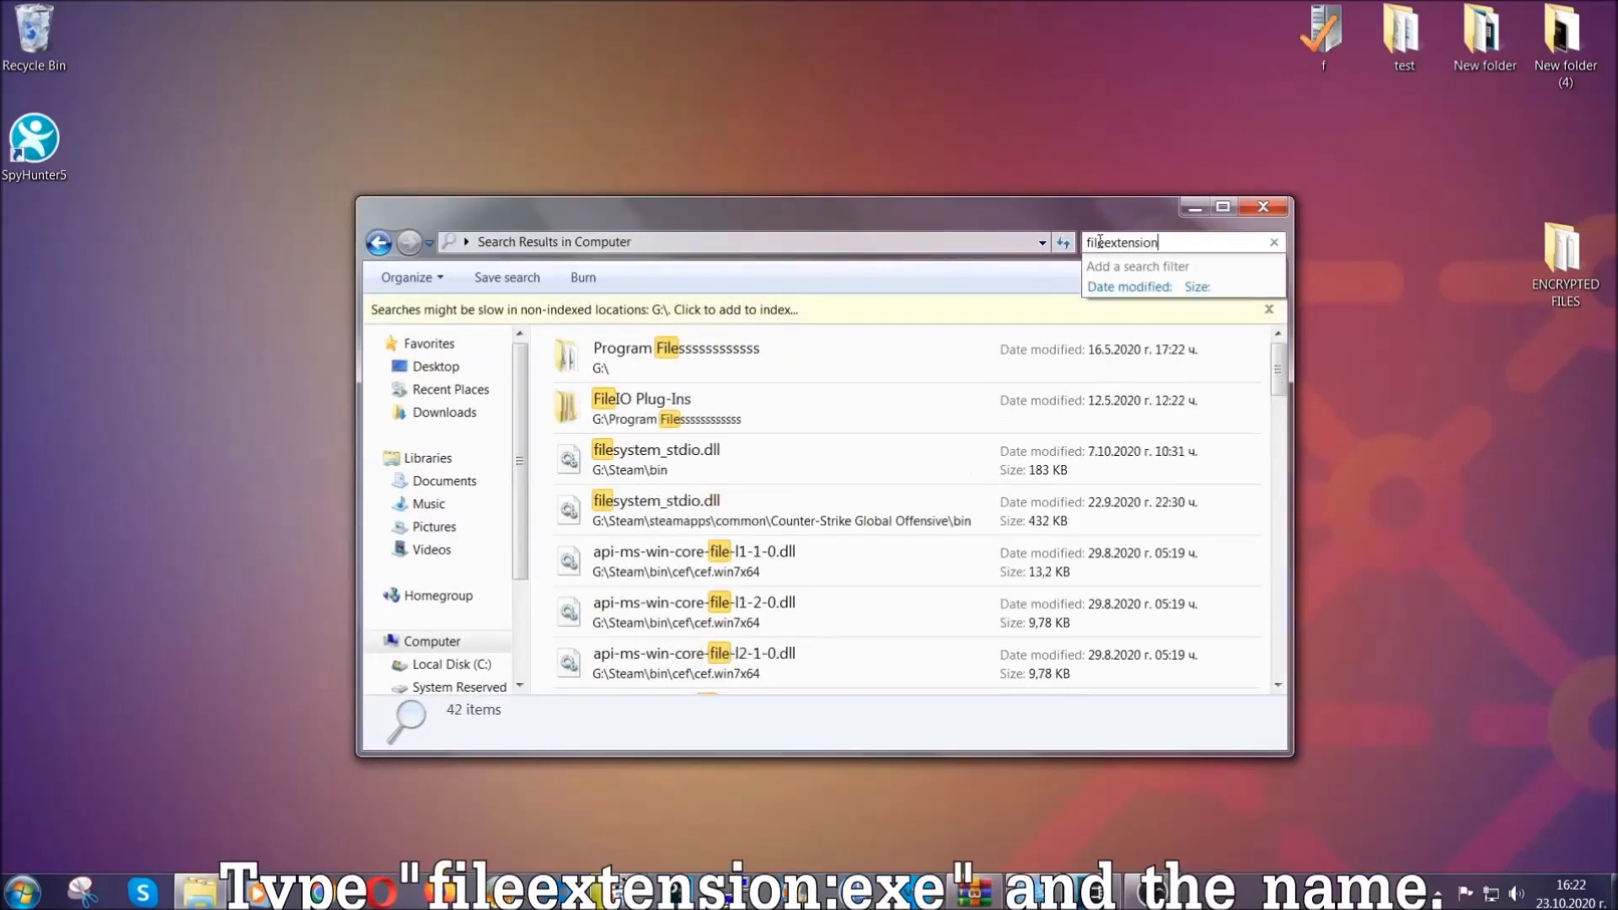
{"action": "type", "text": ":exe E"}
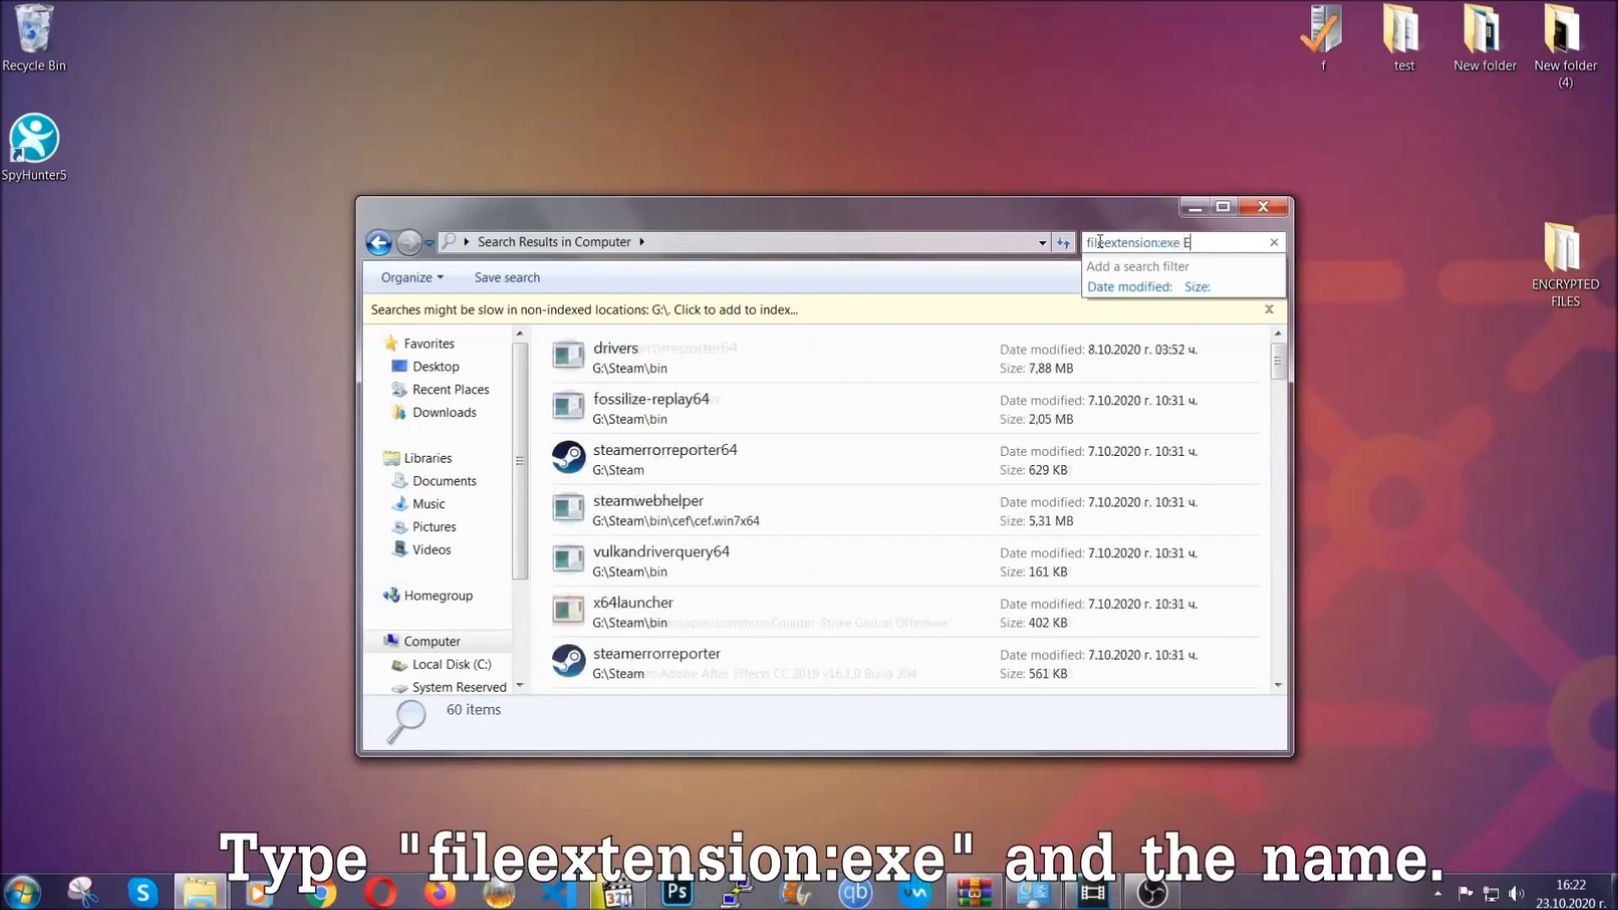
{"action": "type", "text": "xample Virs"}
{"action": "type", "text": "s Name"}
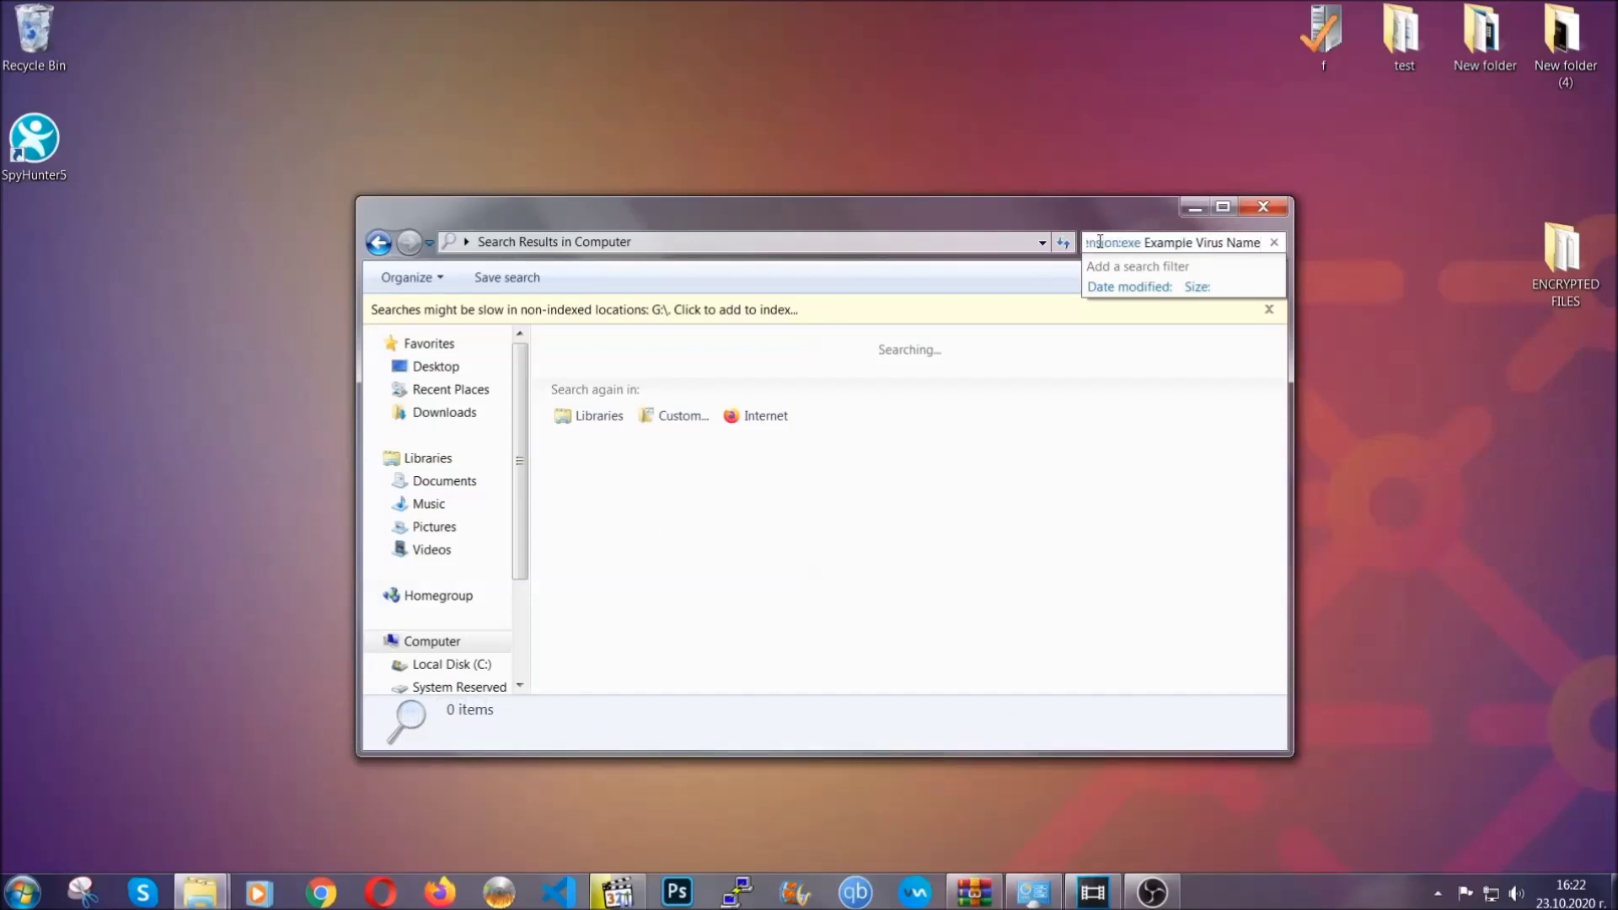
{"action": "key", "text": "Return"}
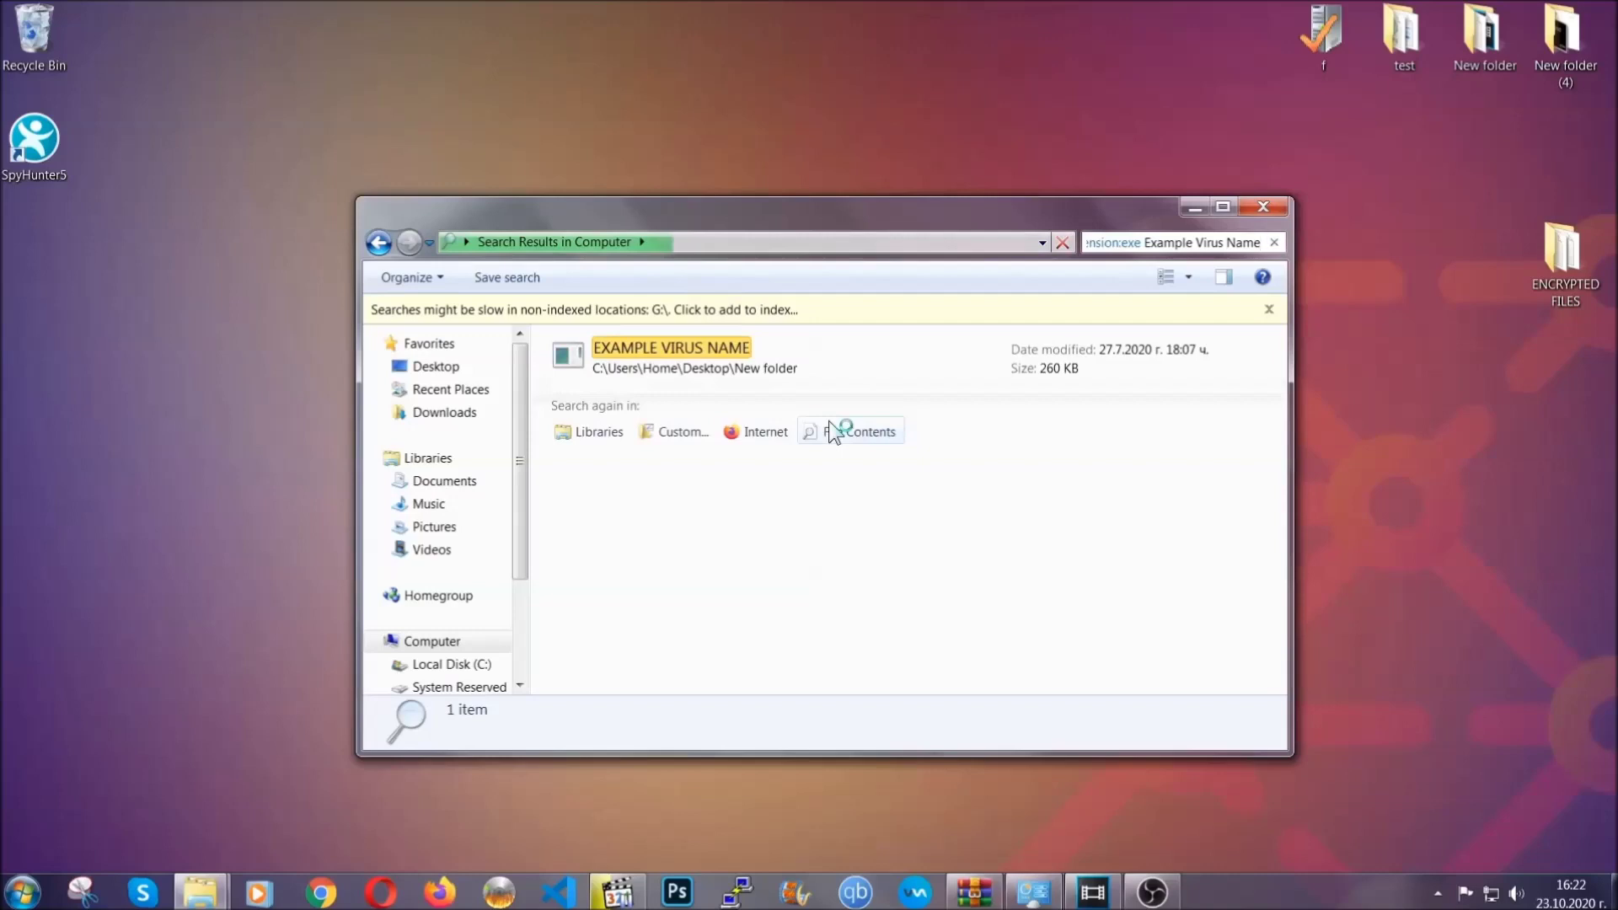
- Delete the EXAMPLE VIRUS NAME file to the Recycle Bin and close the search window
{"action": "left_click", "coordinate": [711, 350]}
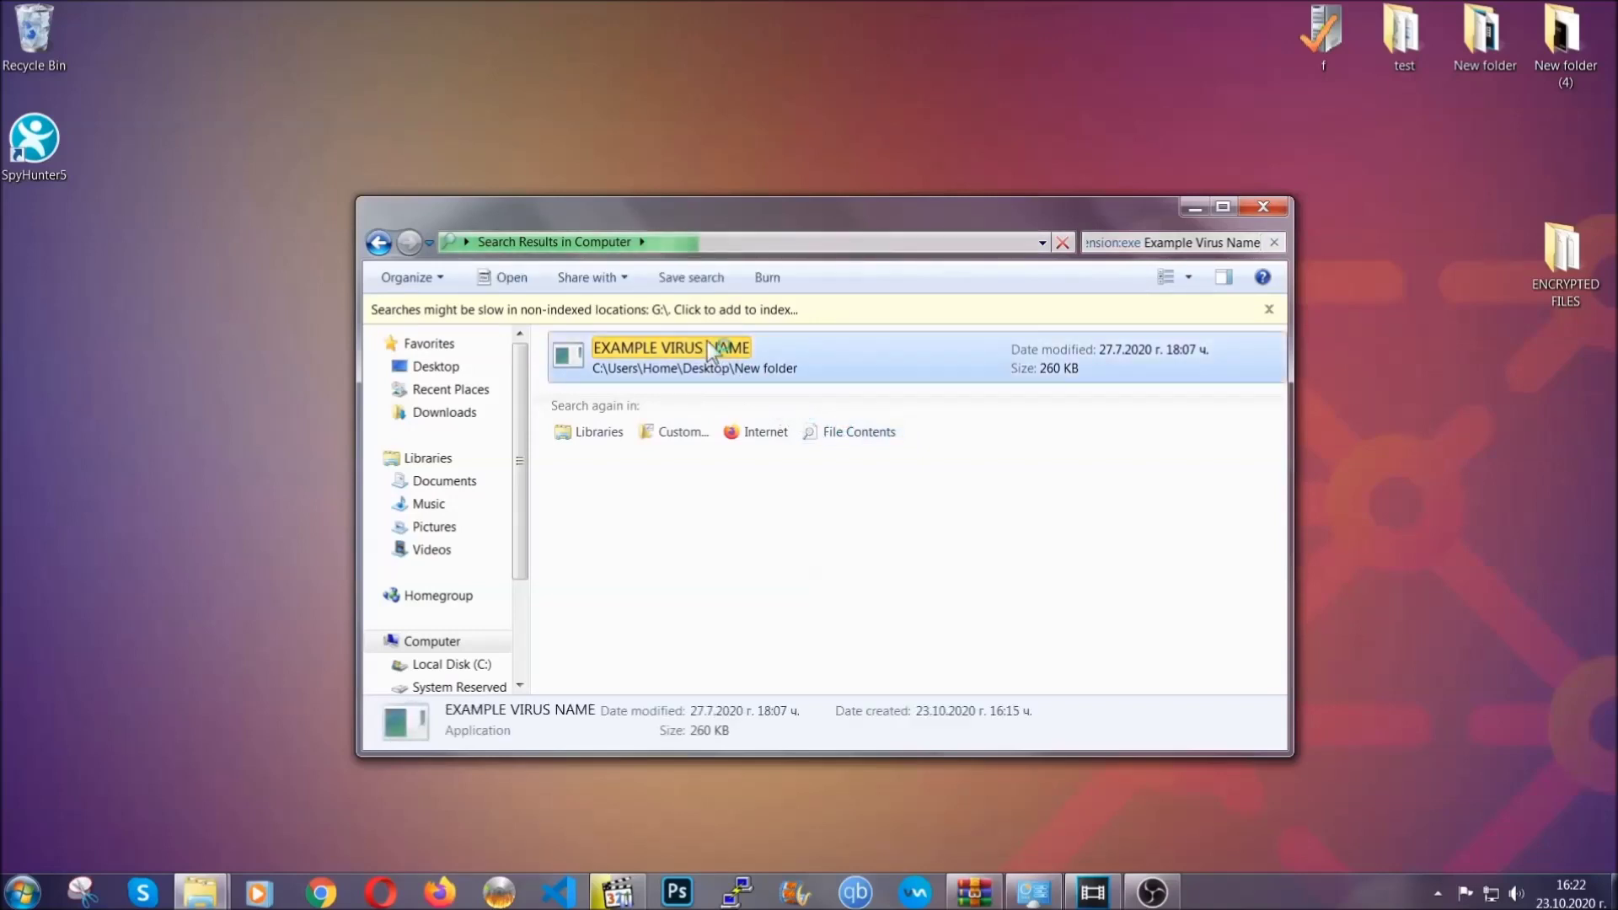
{"action": "right_click", "coordinate": [713, 352]}
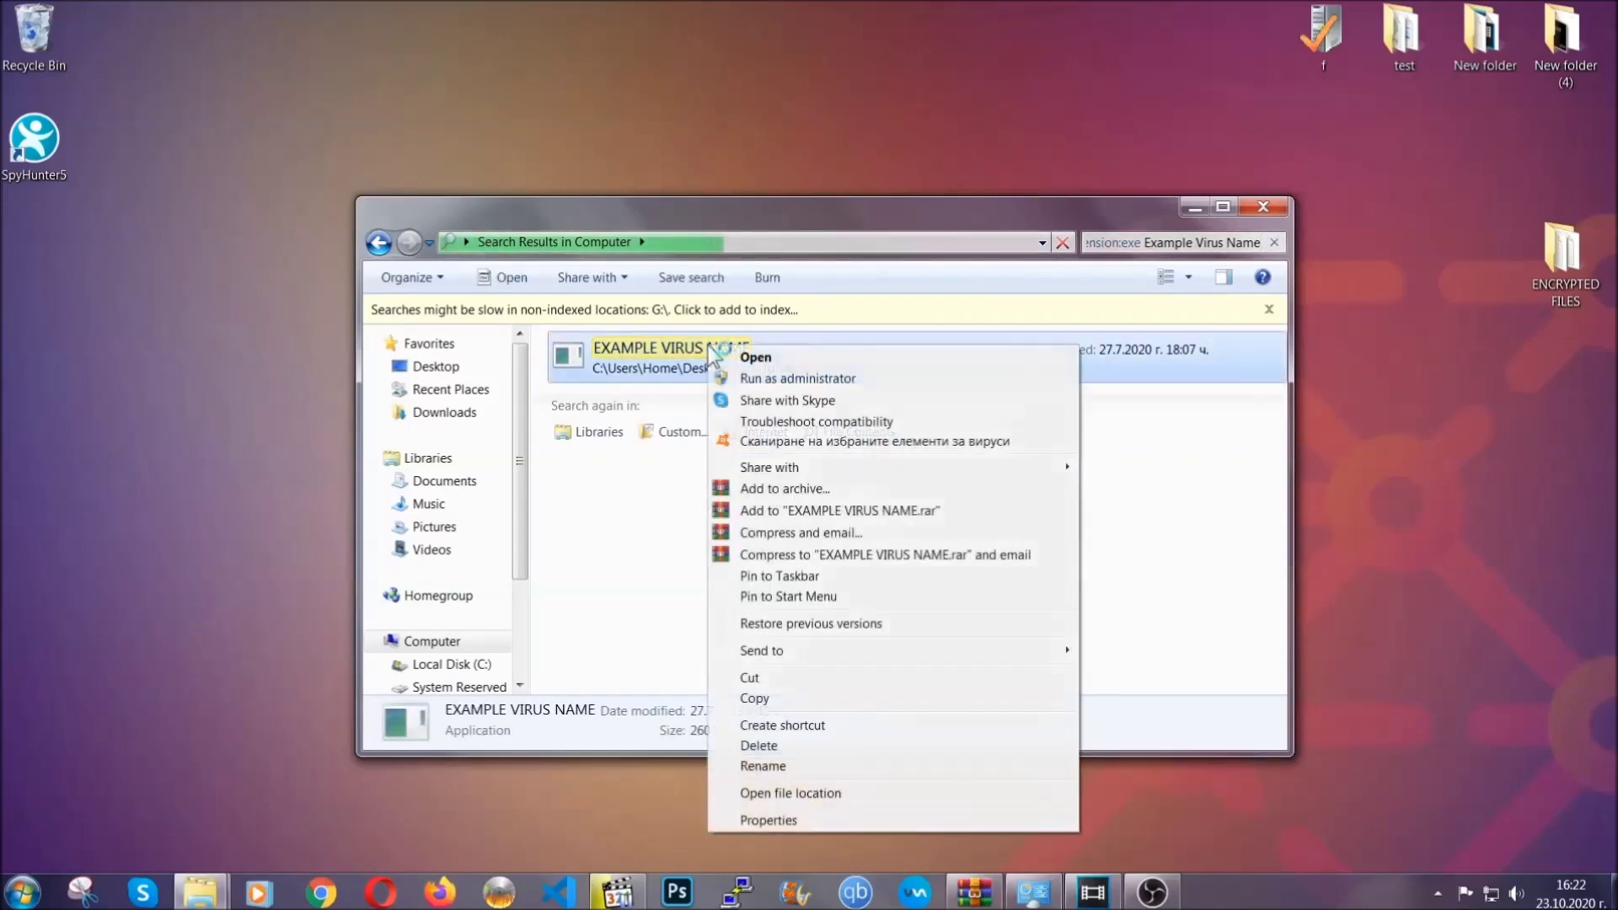
{"action": "left_click", "coordinate": [780, 745]}
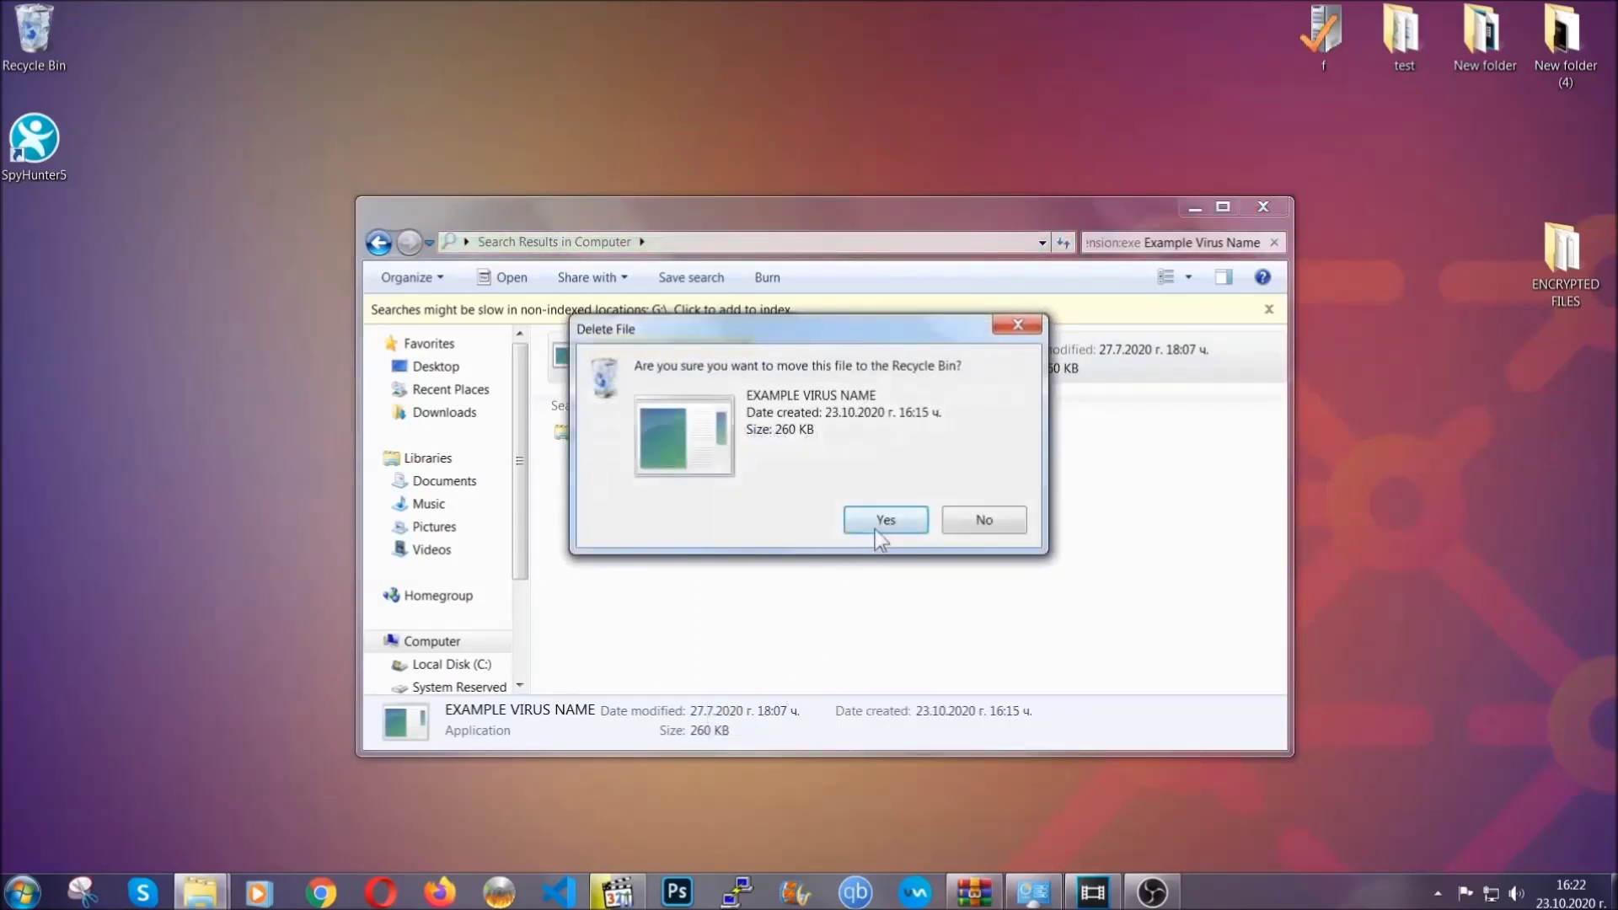
{"action": "left_click", "coordinate": [886, 520]}
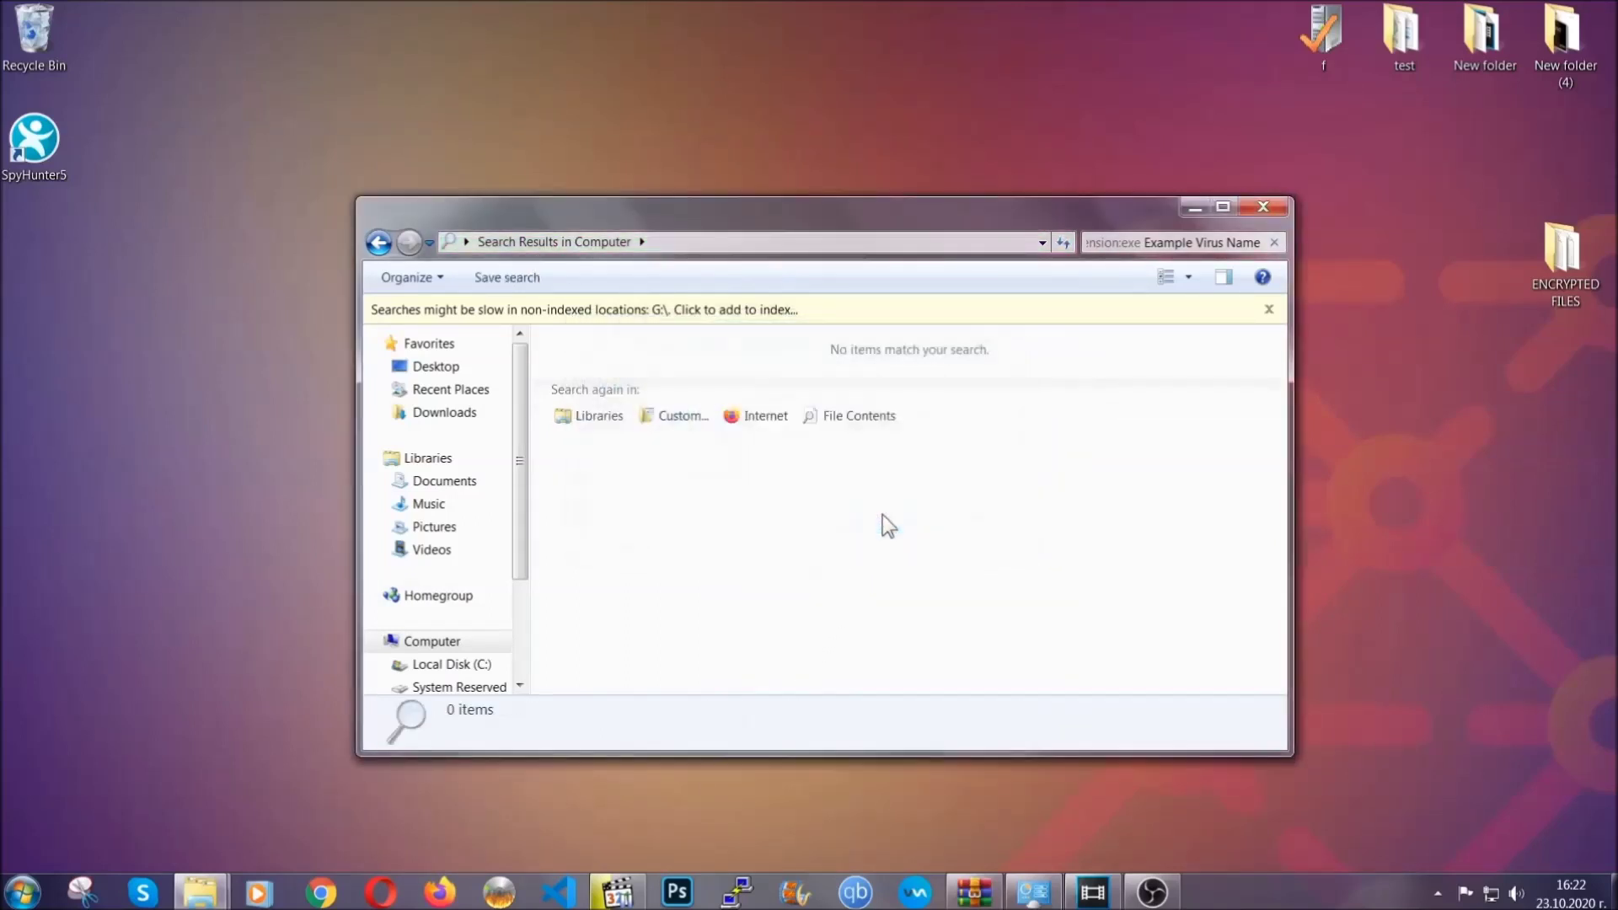
{"action": "left_click", "coordinate": [1263, 206]}
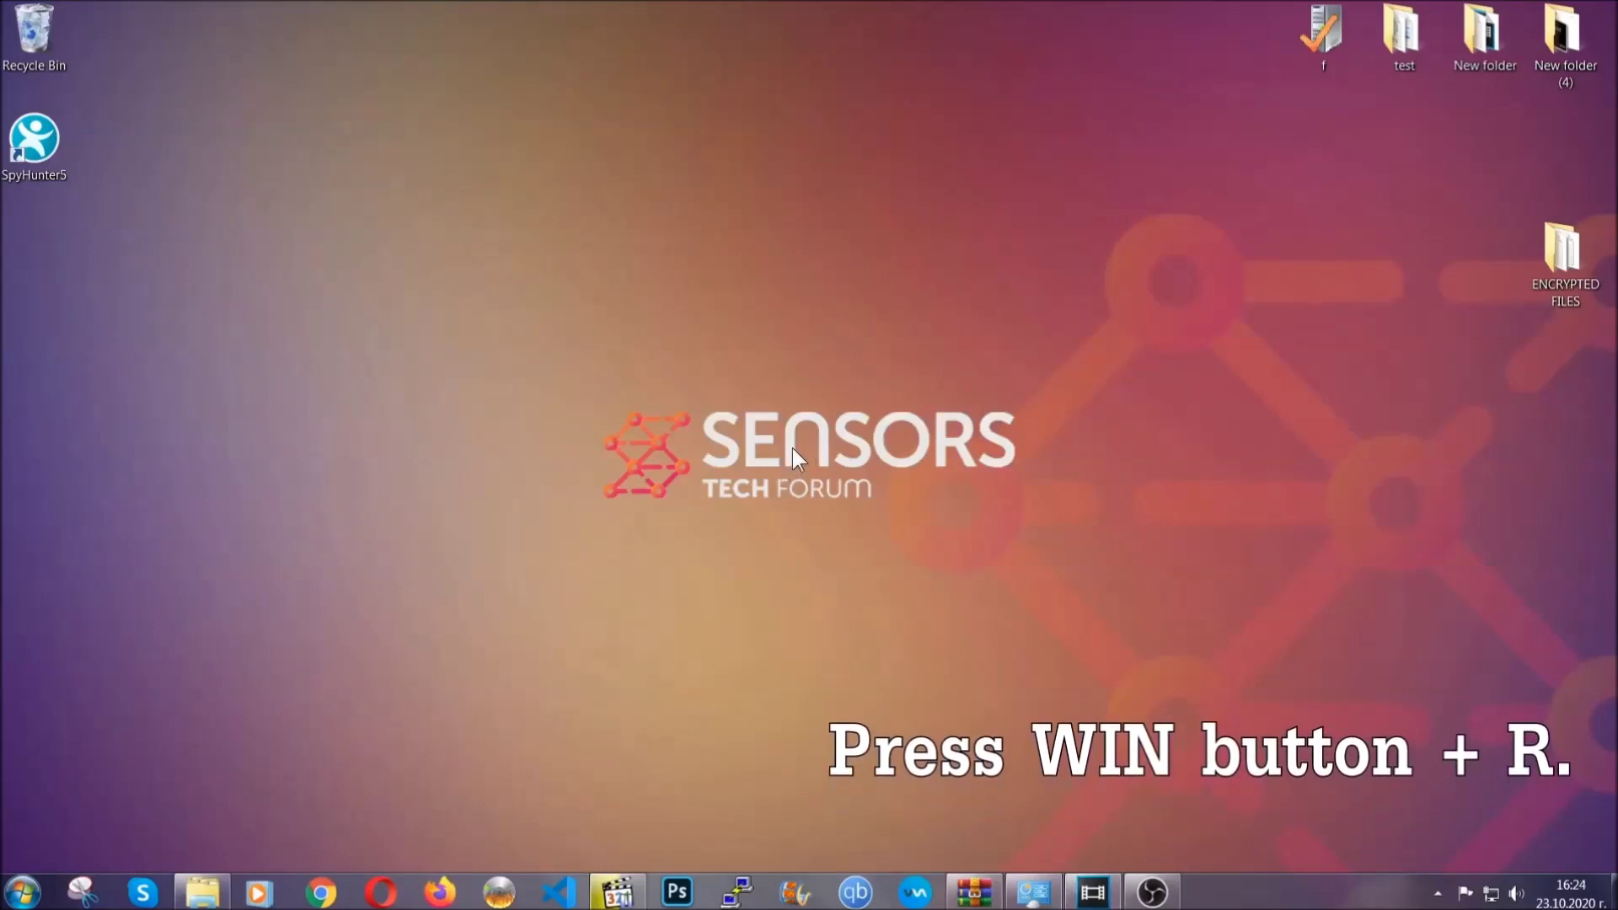
- Launch REGEDIT via Win+R and export the entire registry to the Desktop as BACKUP
{"action": "key", "text": "super+r"}
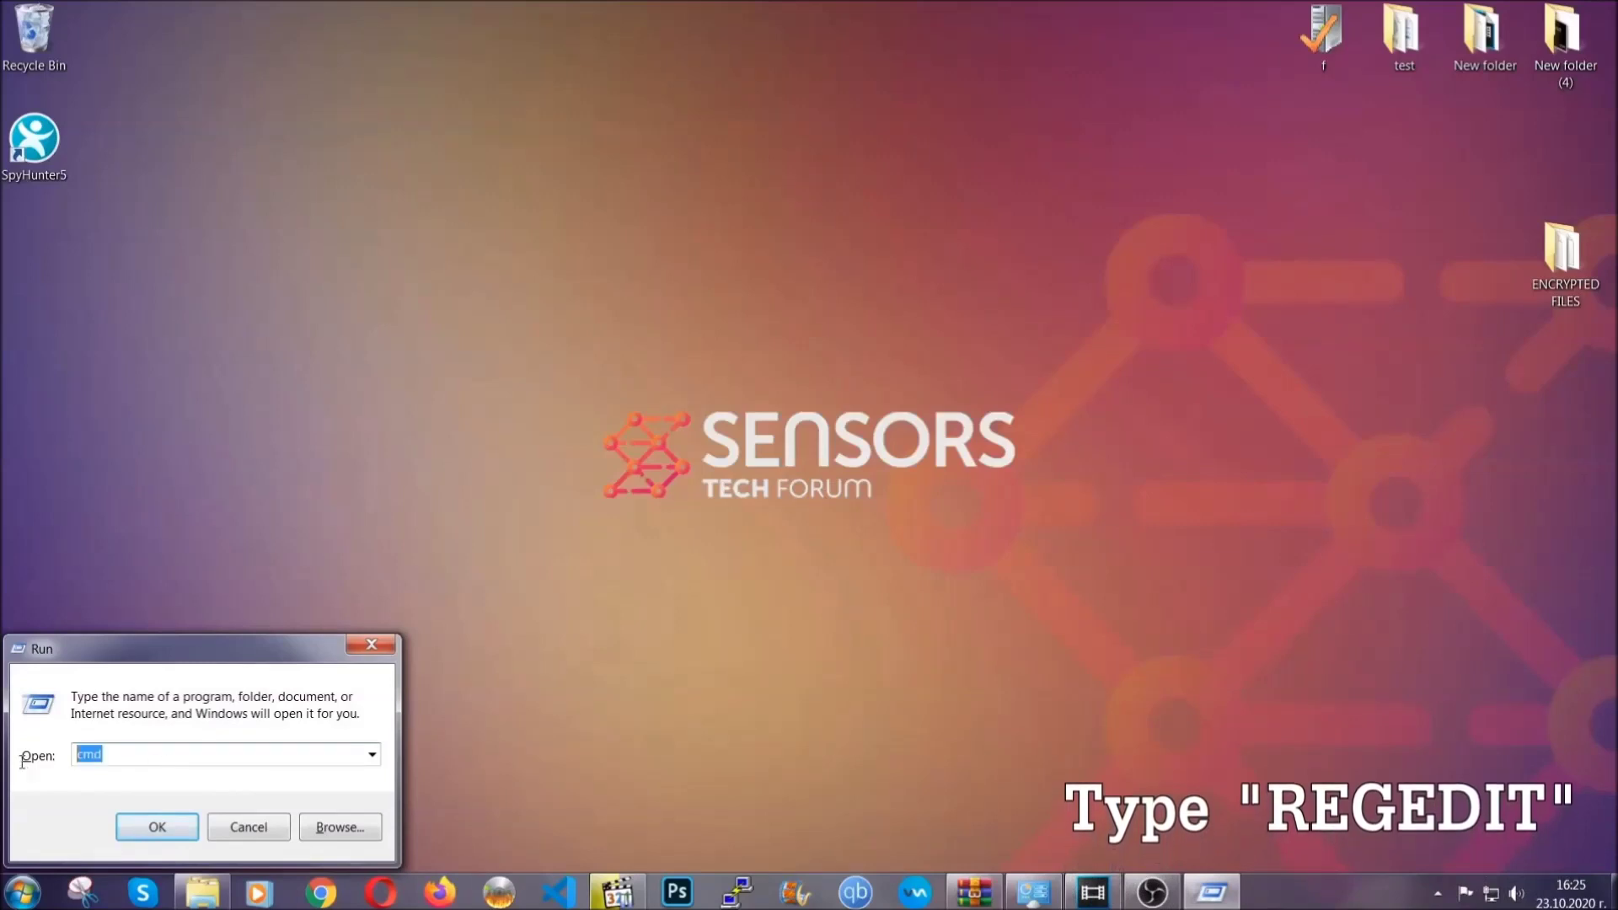
{"action": "type", "text": "REGEDIT"}
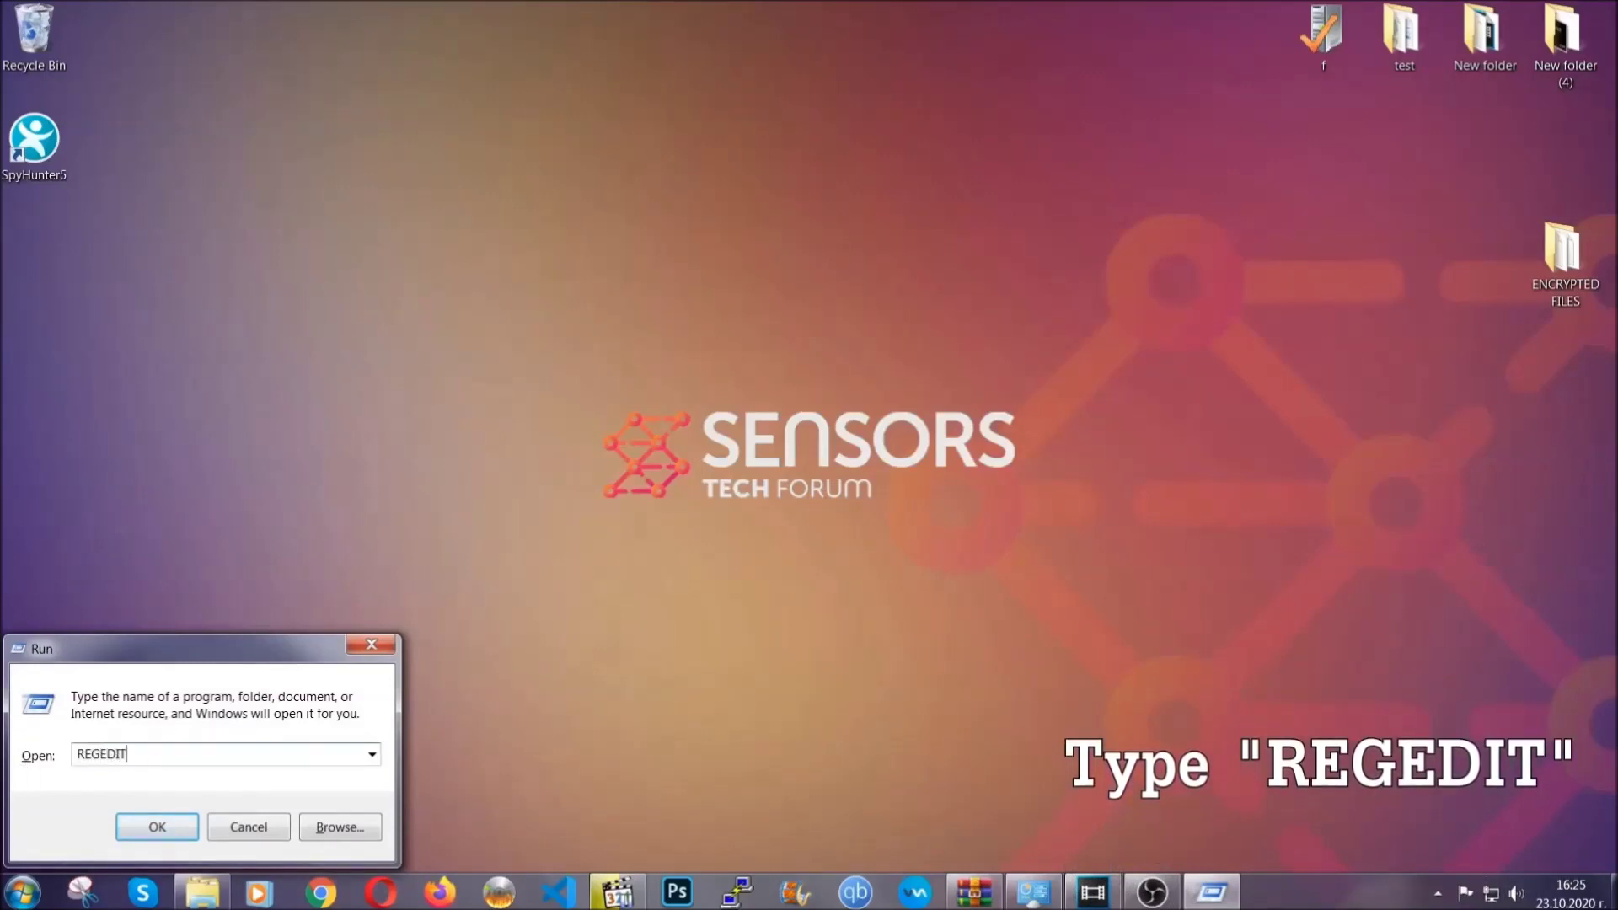
{"action": "left_click", "coordinate": [139, 823]}
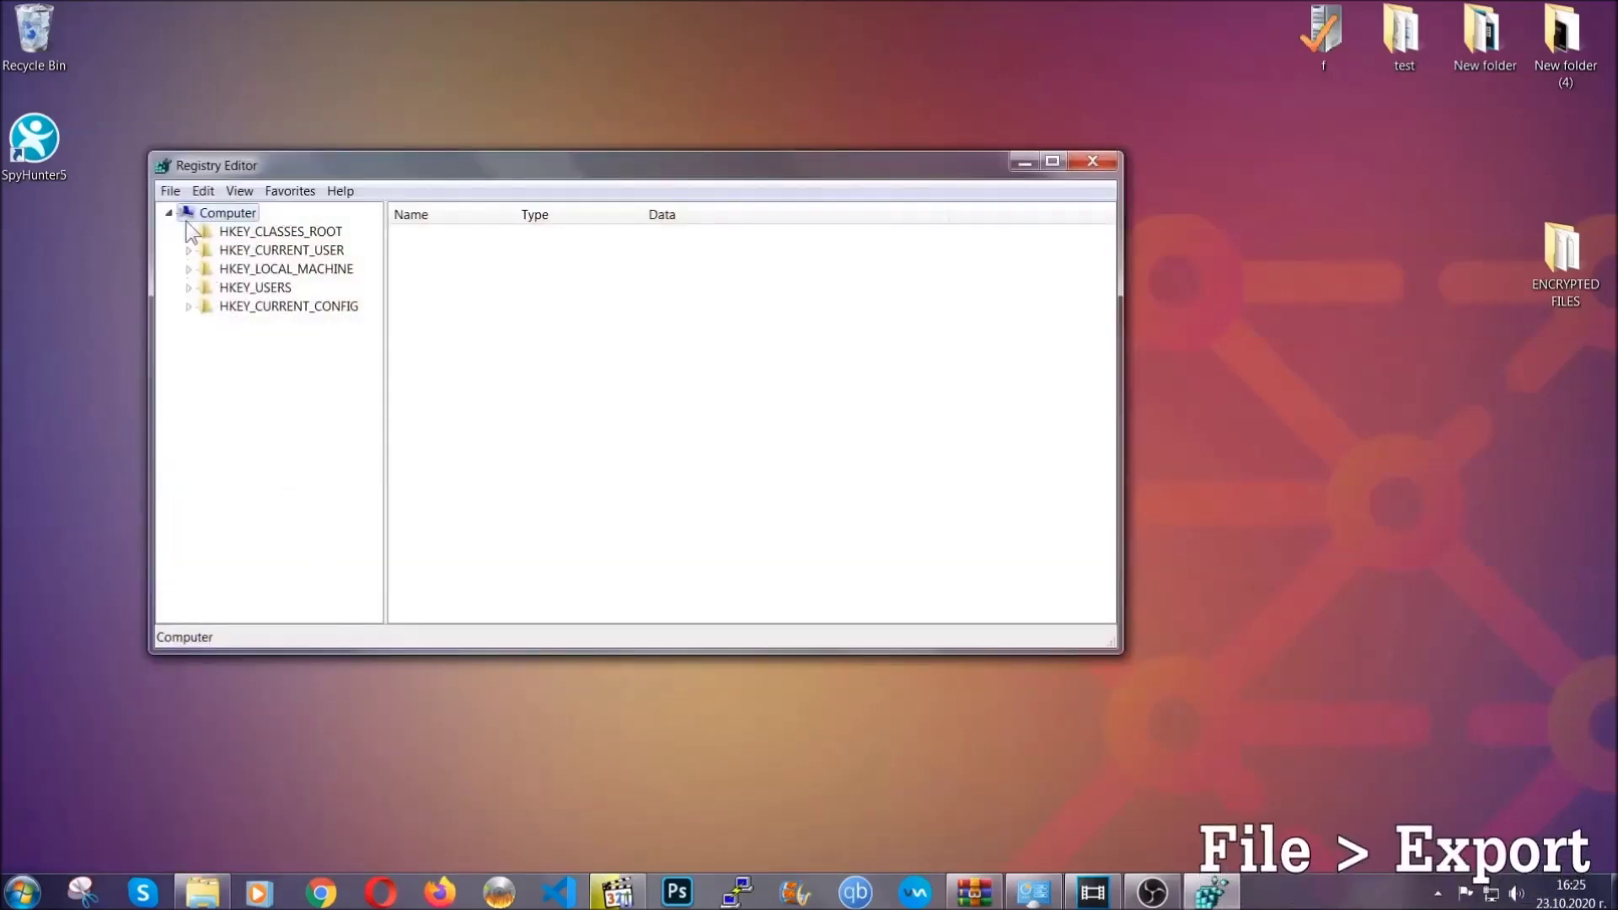
{"action": "left_click", "coordinate": [171, 192]}
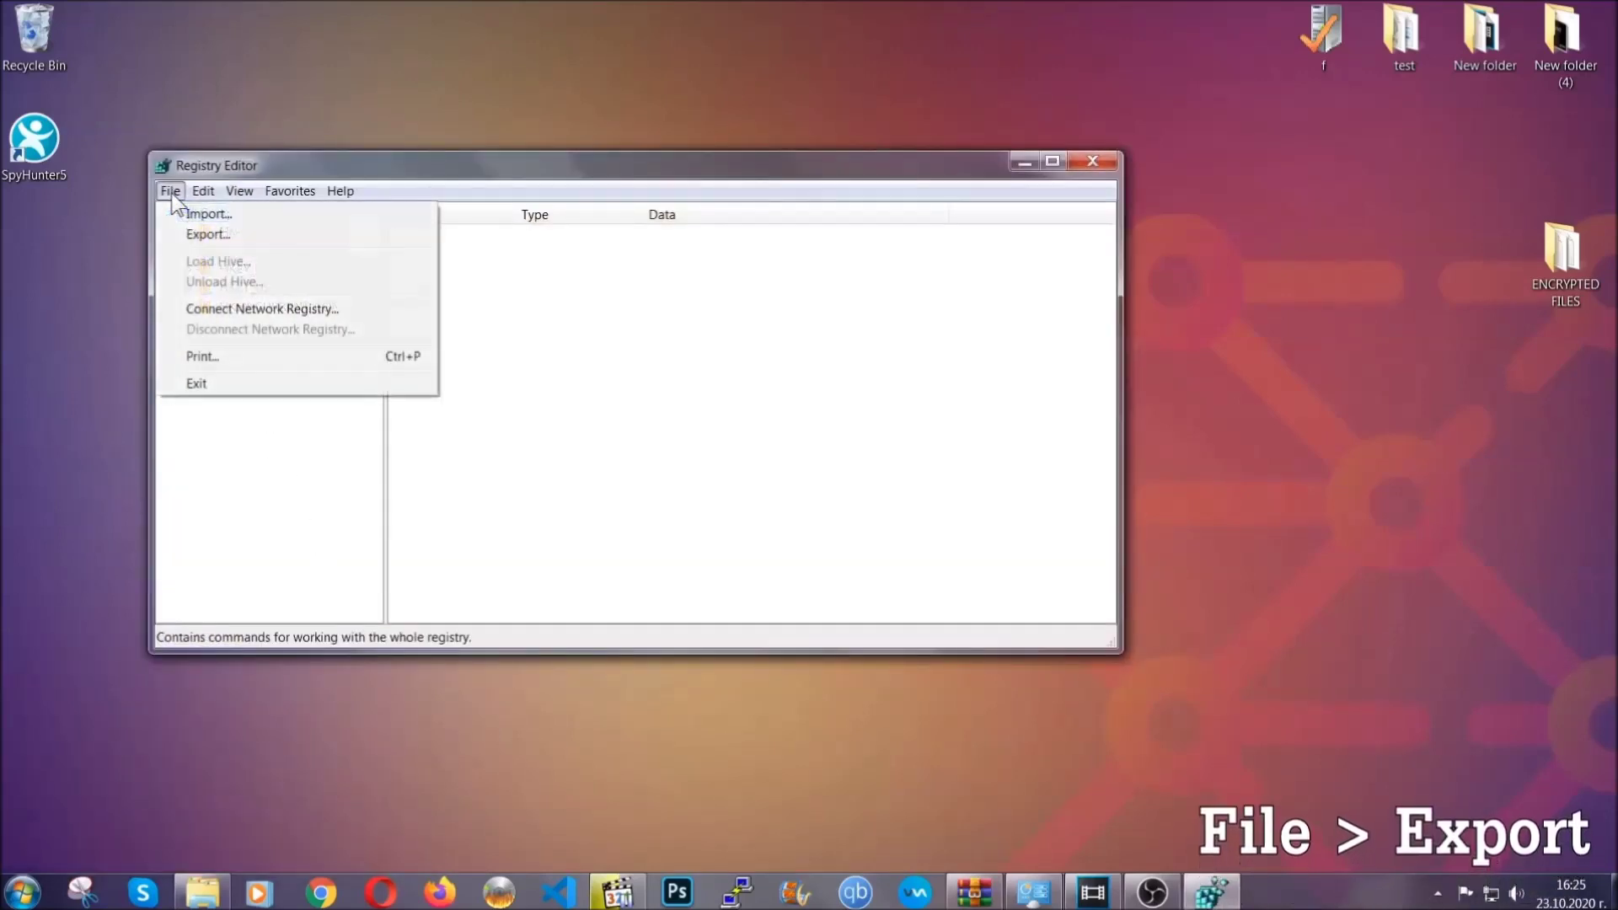
{"action": "left_click", "coordinate": [210, 232]}
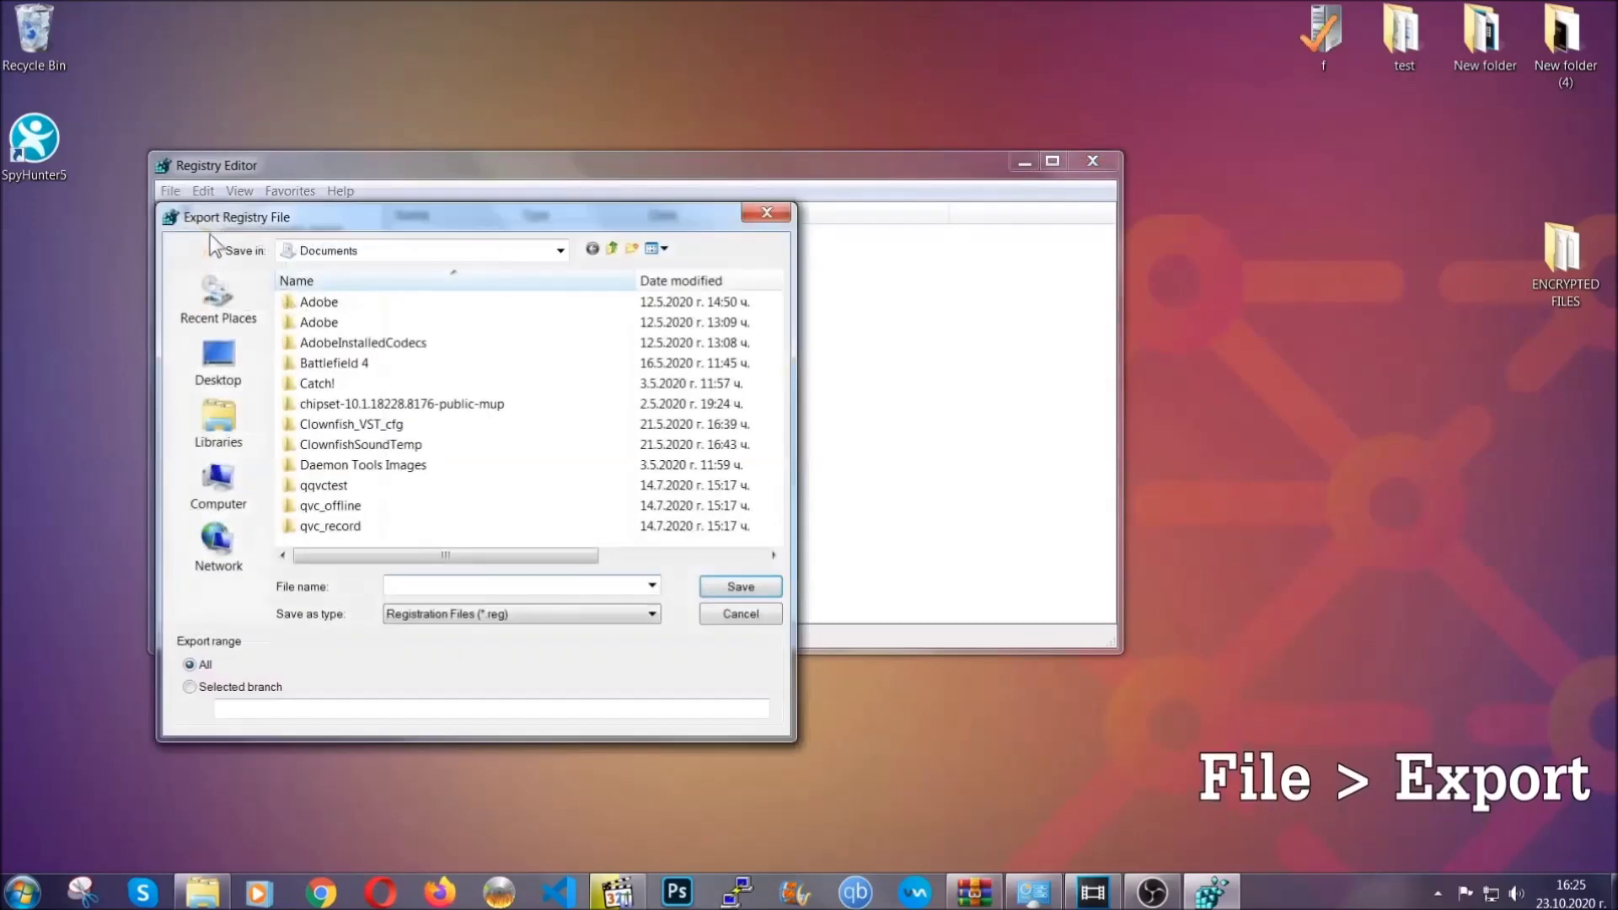
{"action": "left_click", "coordinate": [209, 356]}
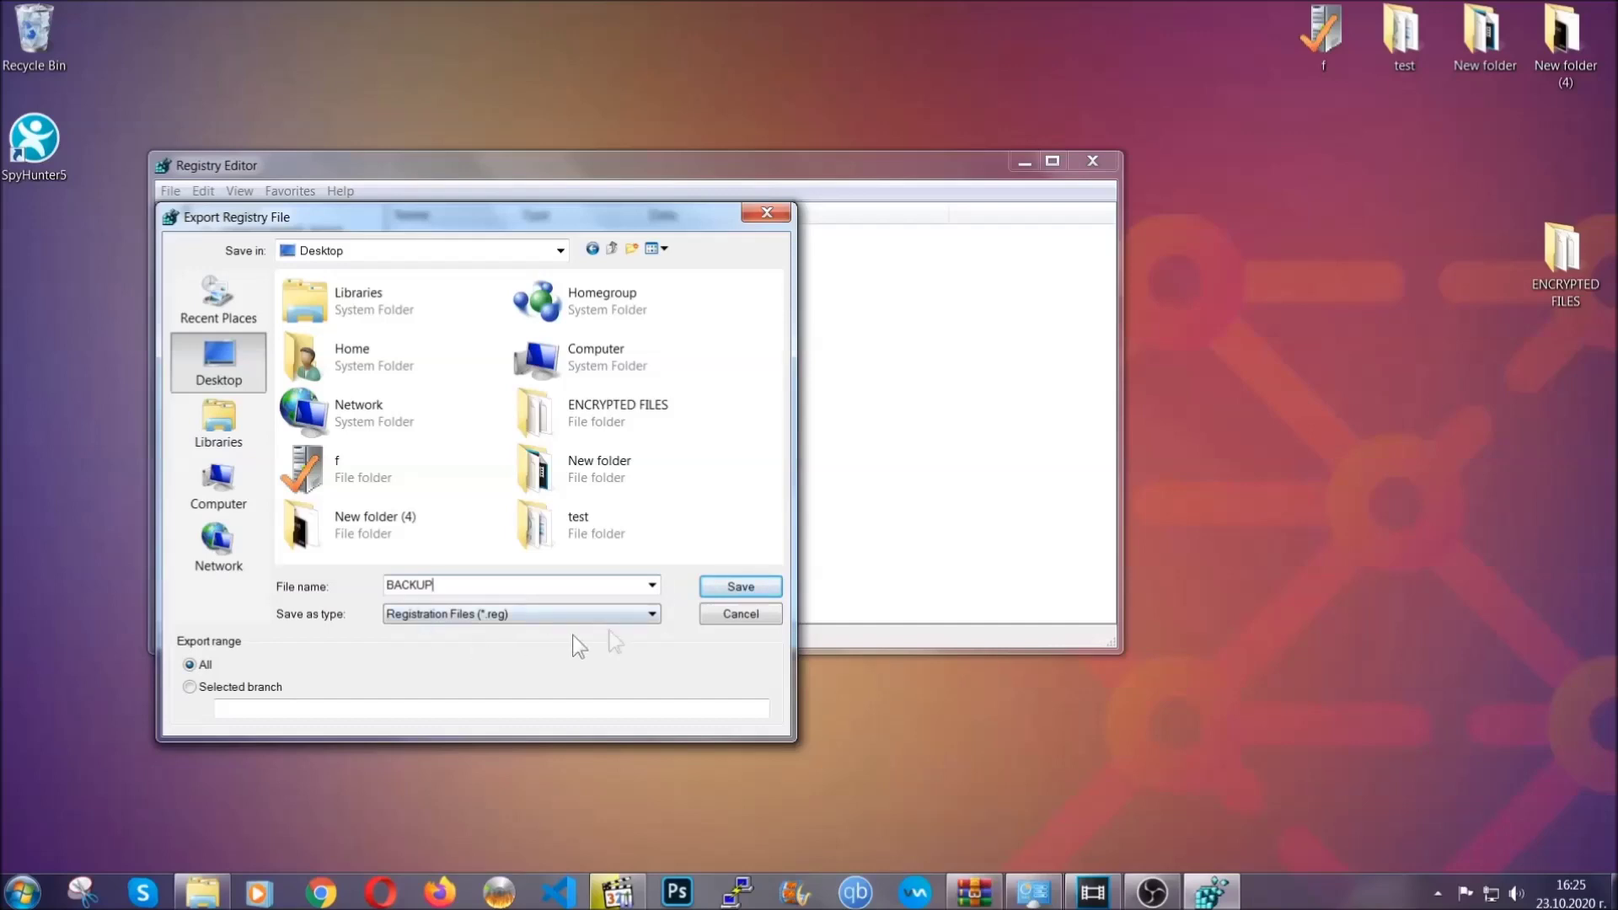
{"action": "left_click", "coordinate": [729, 589]}
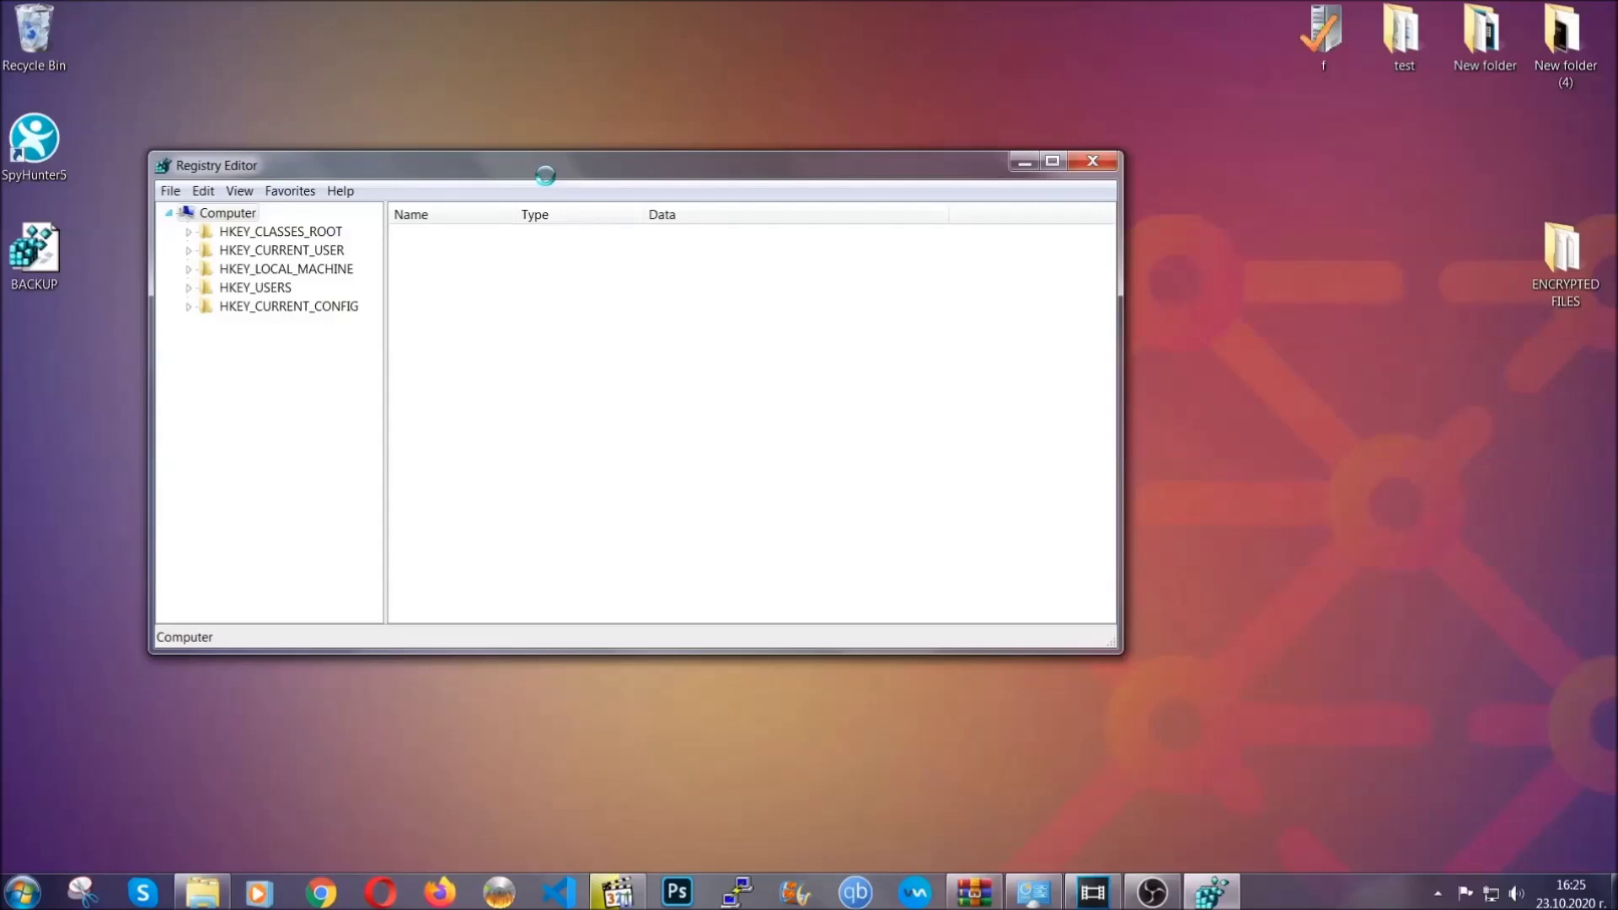
- Find 'RunOnce' with Ctrl+F to reach HKCU\Software\Microsoft\Windows\CurrentVersion\RunOnce
{"action": "left_click_drag", "start_coordinate": [544, 175], "coordinate": [701, 229]}
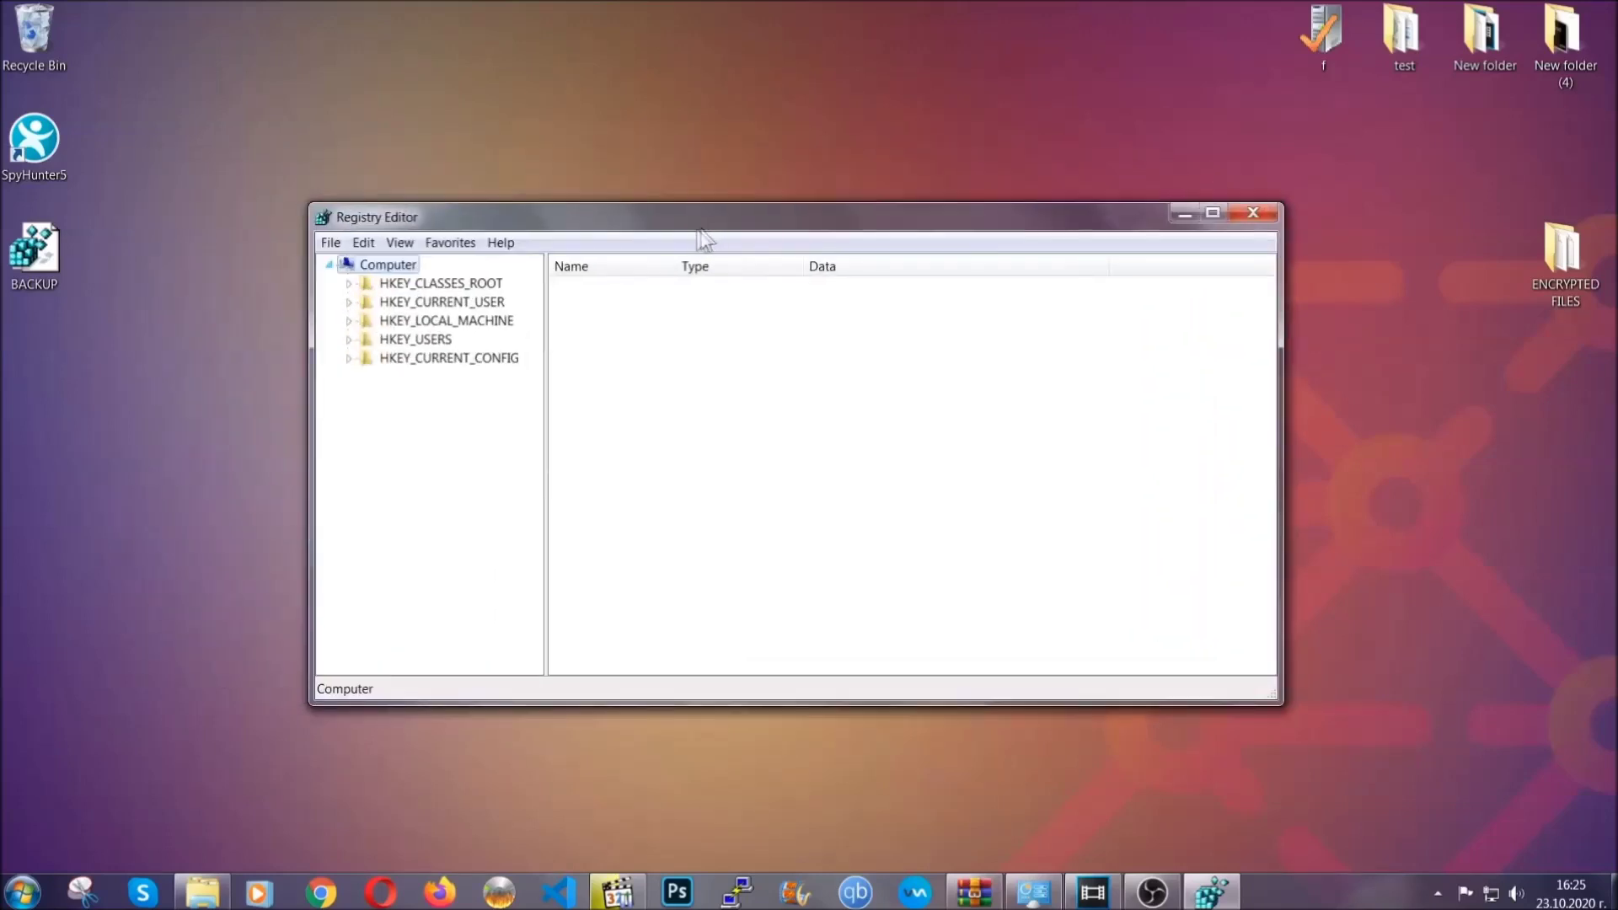
{"action": "left_click", "coordinate": [330, 245]}
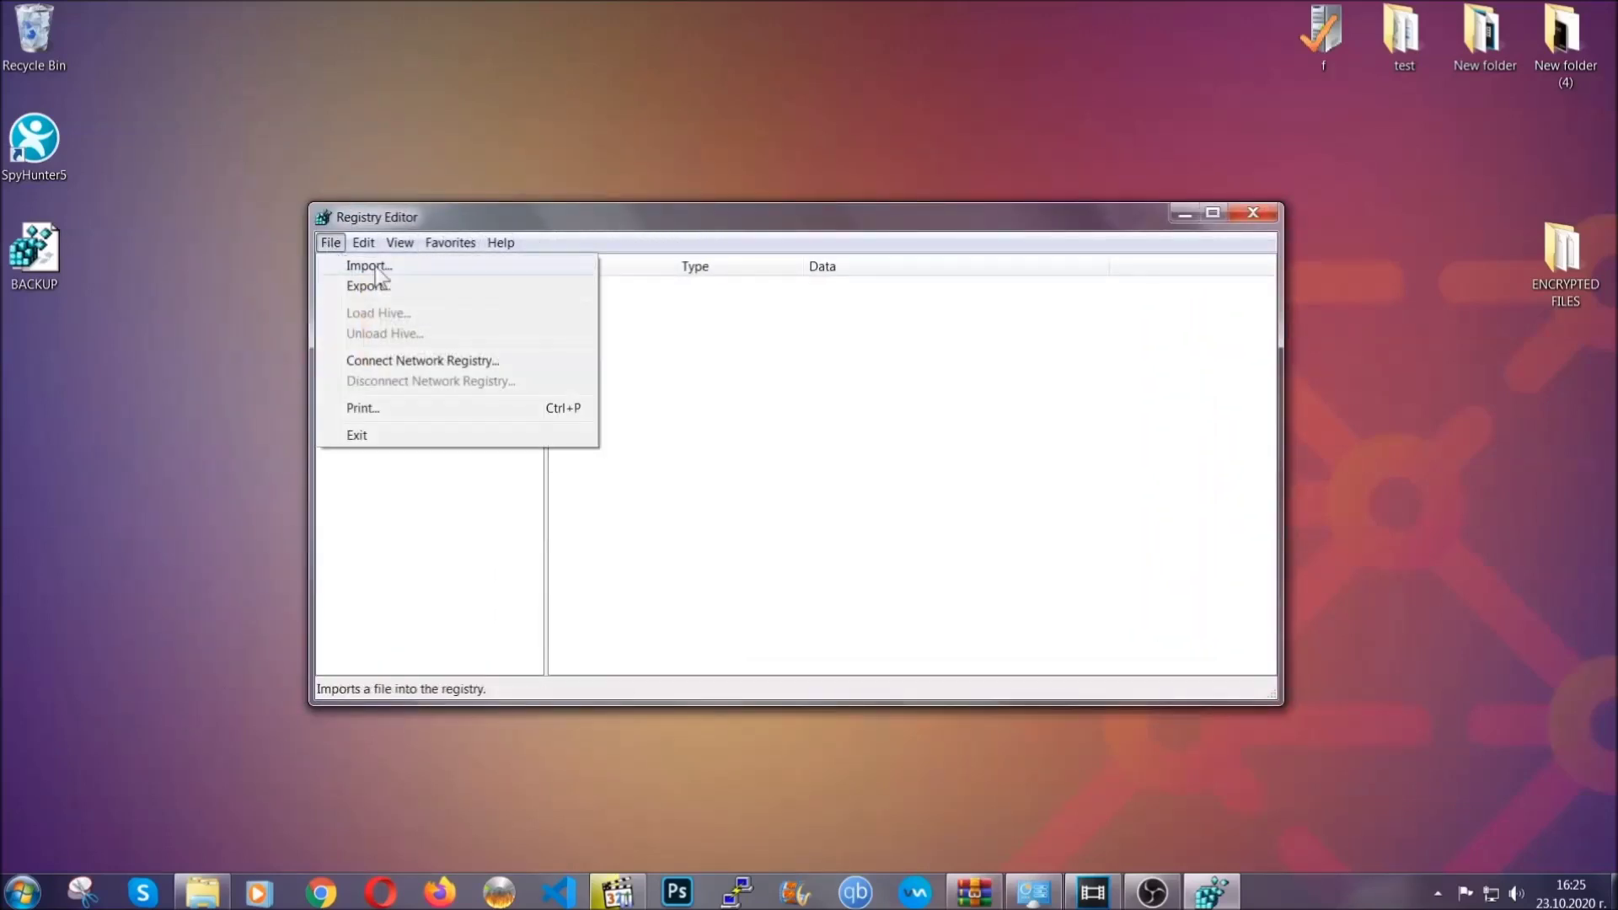
{"action": "left_click", "coordinate": [331, 244]}
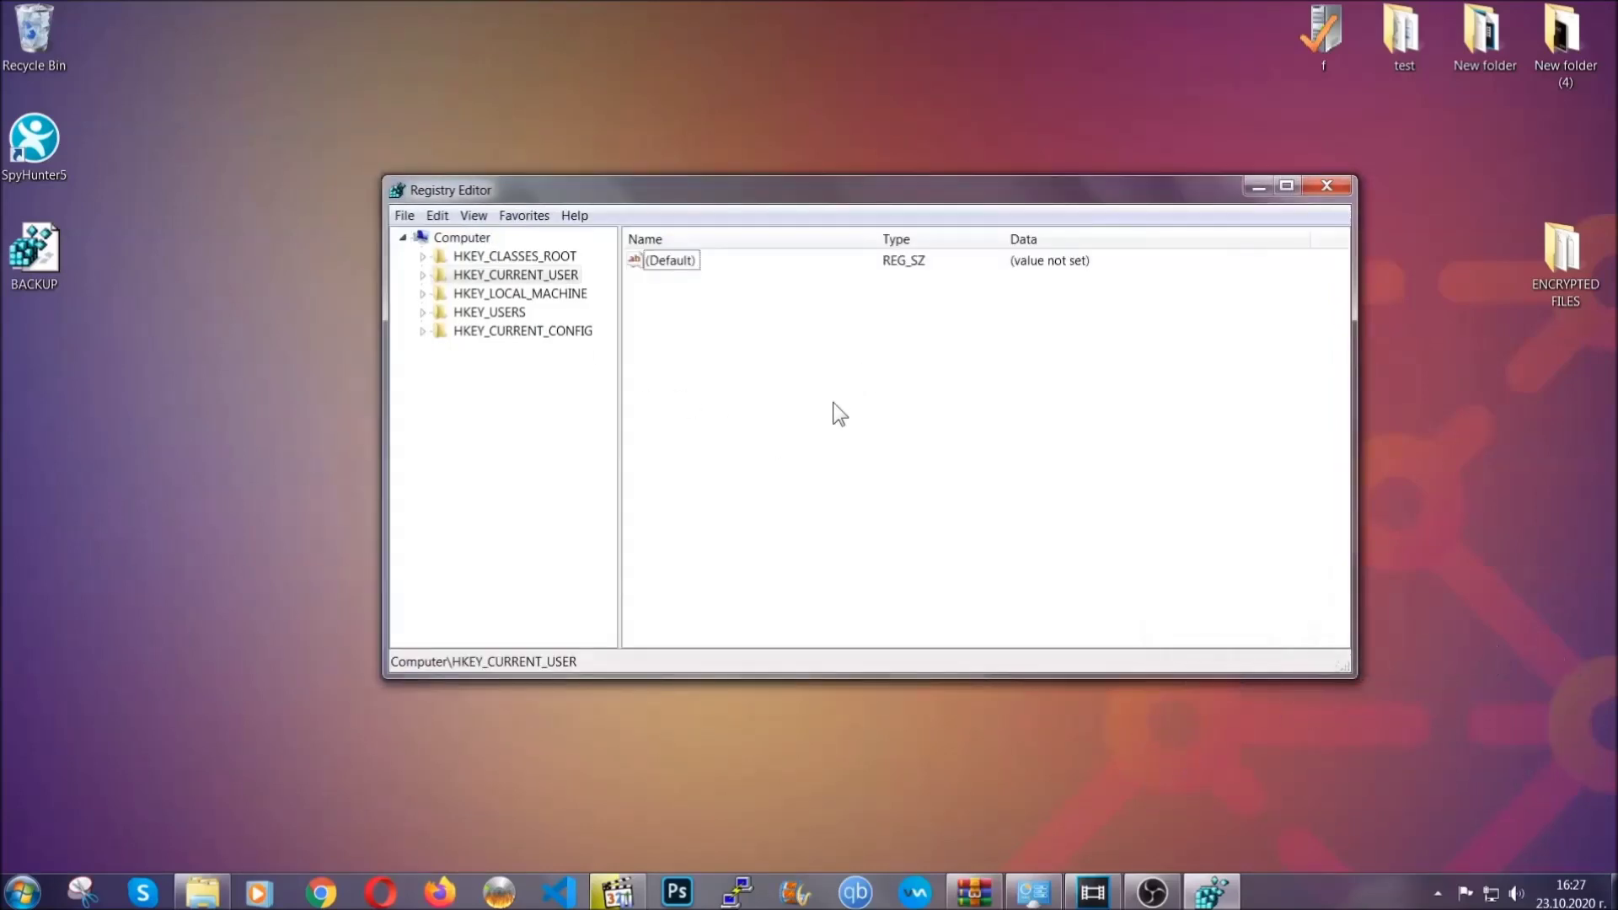
{"action": "key", "text": "ctrl+f"}
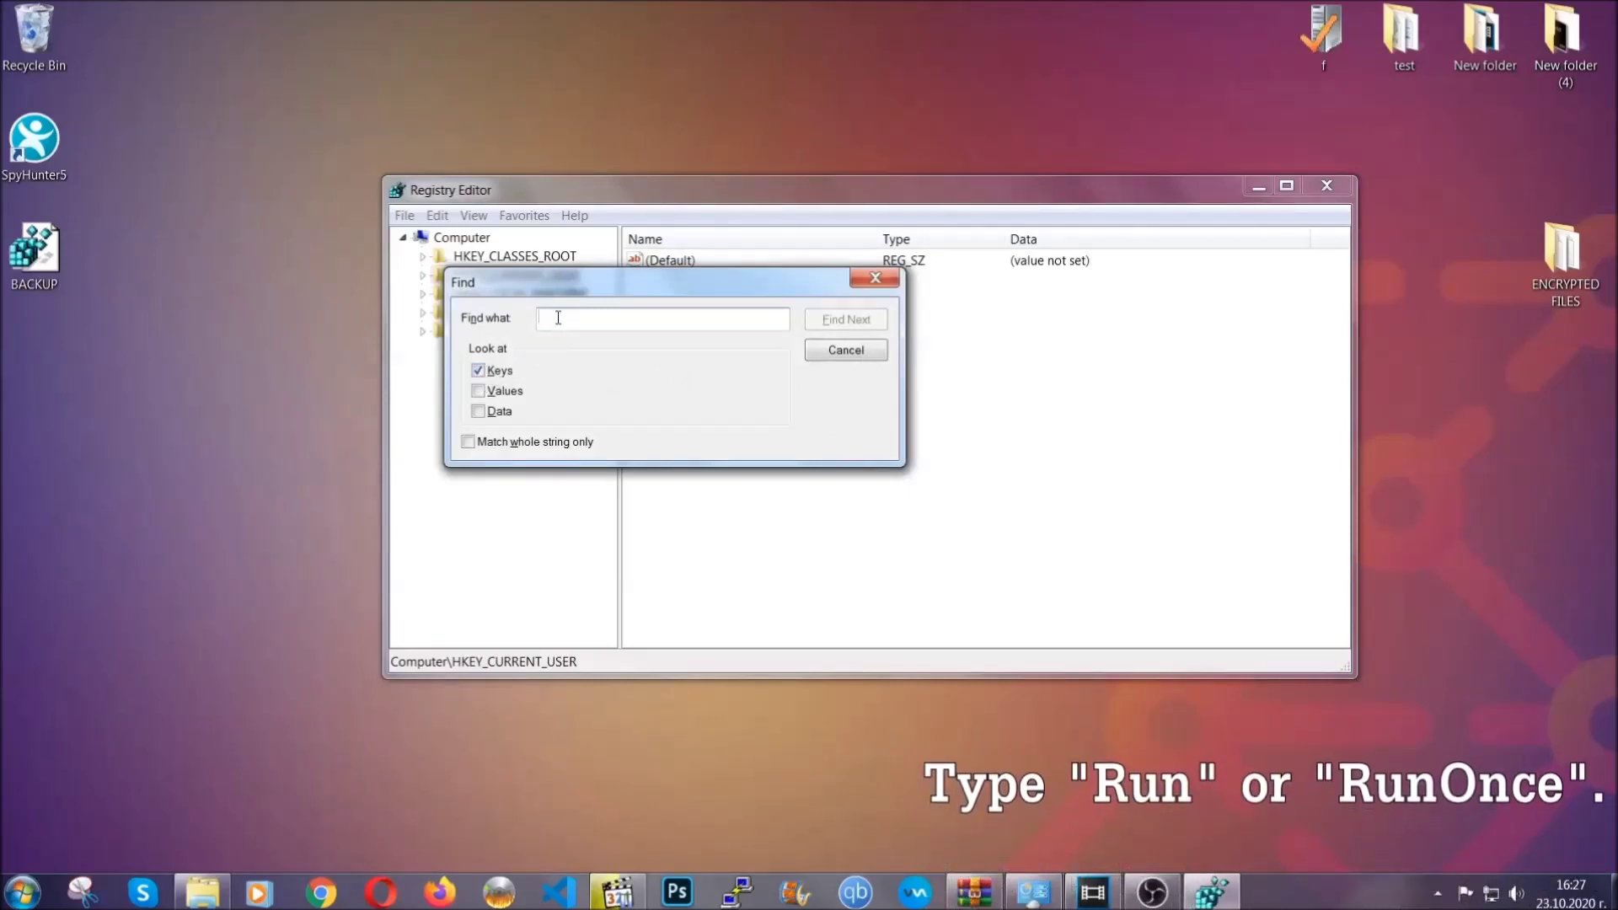
{"action": "type", "text": "RunOnce"}
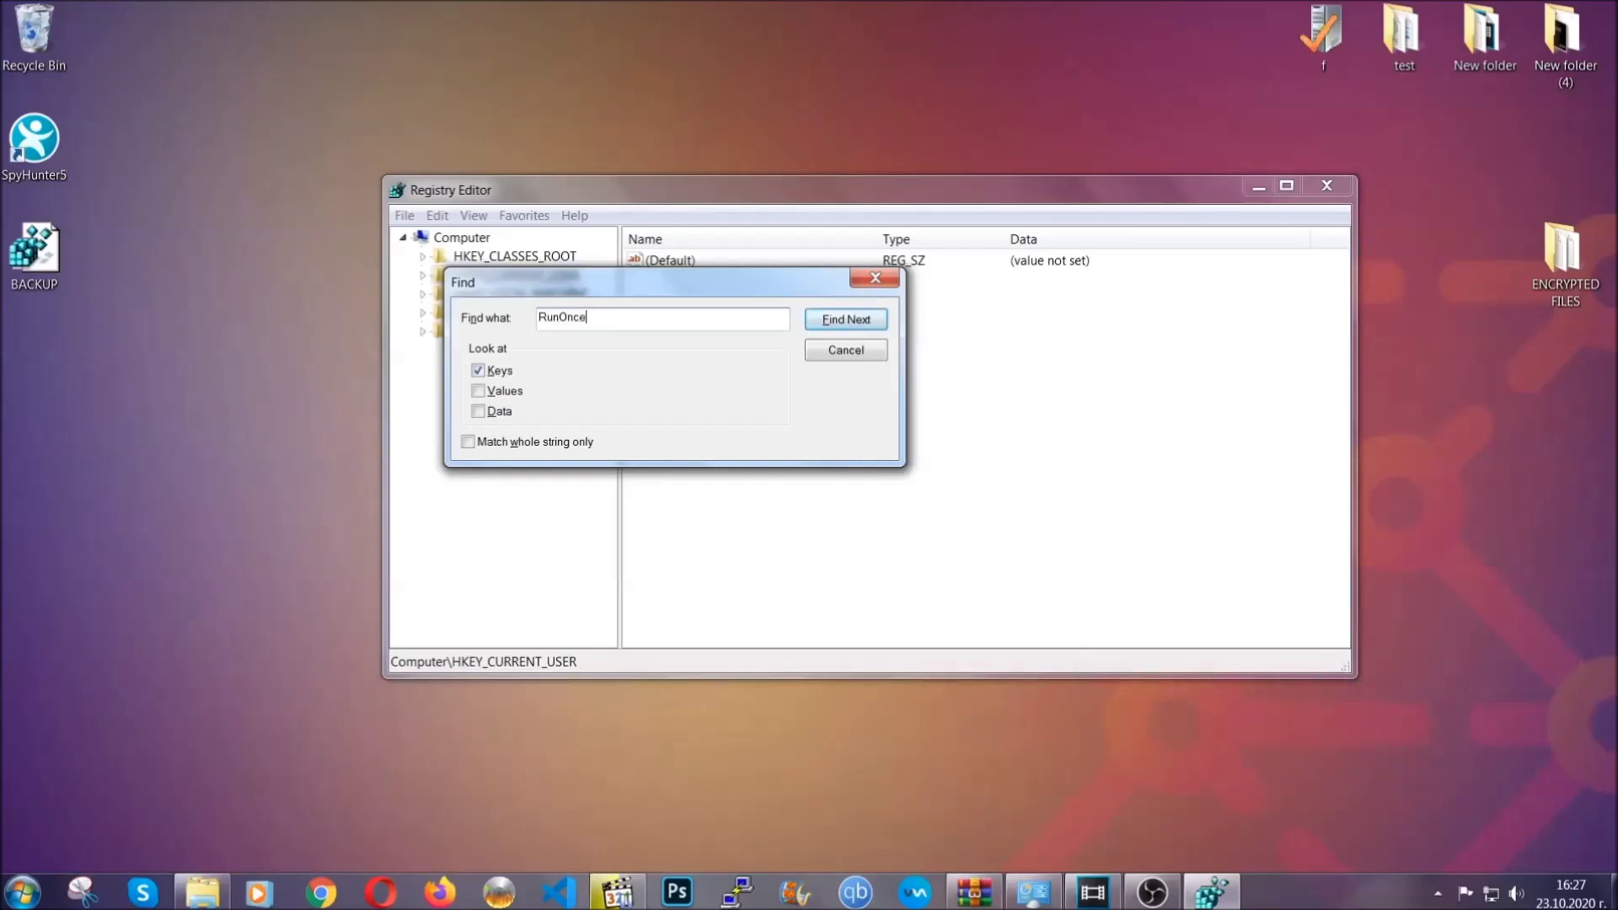
{"action": "left_click", "coordinate": [866, 327]}
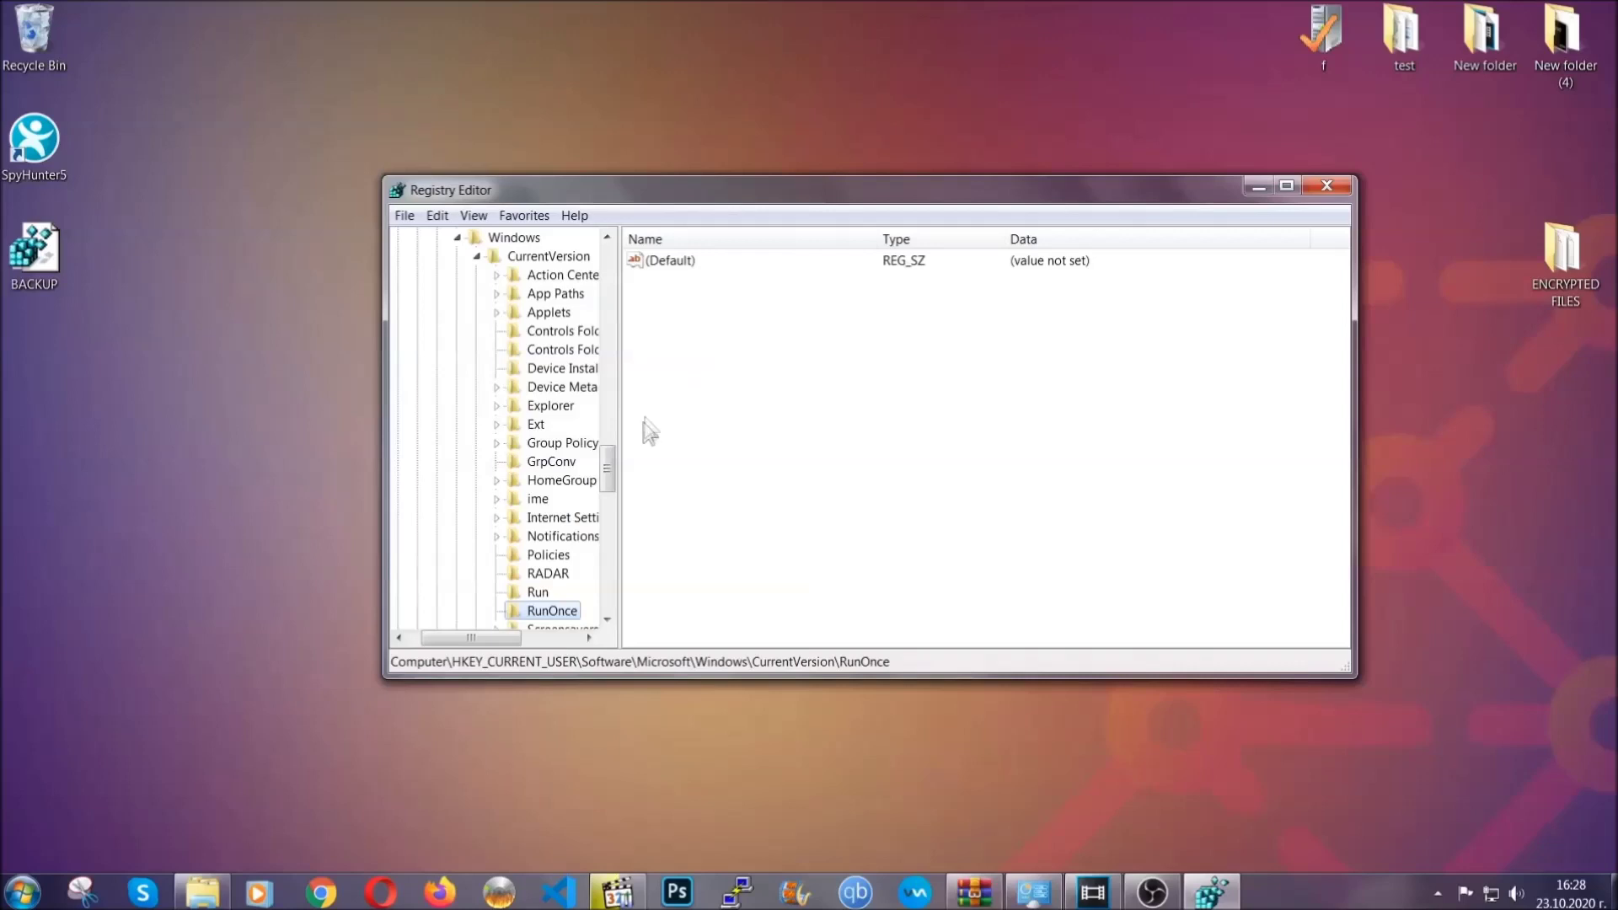
{"action": "left_click_drag", "start_coordinate": [613, 470], "coordinate": [613, 494]}
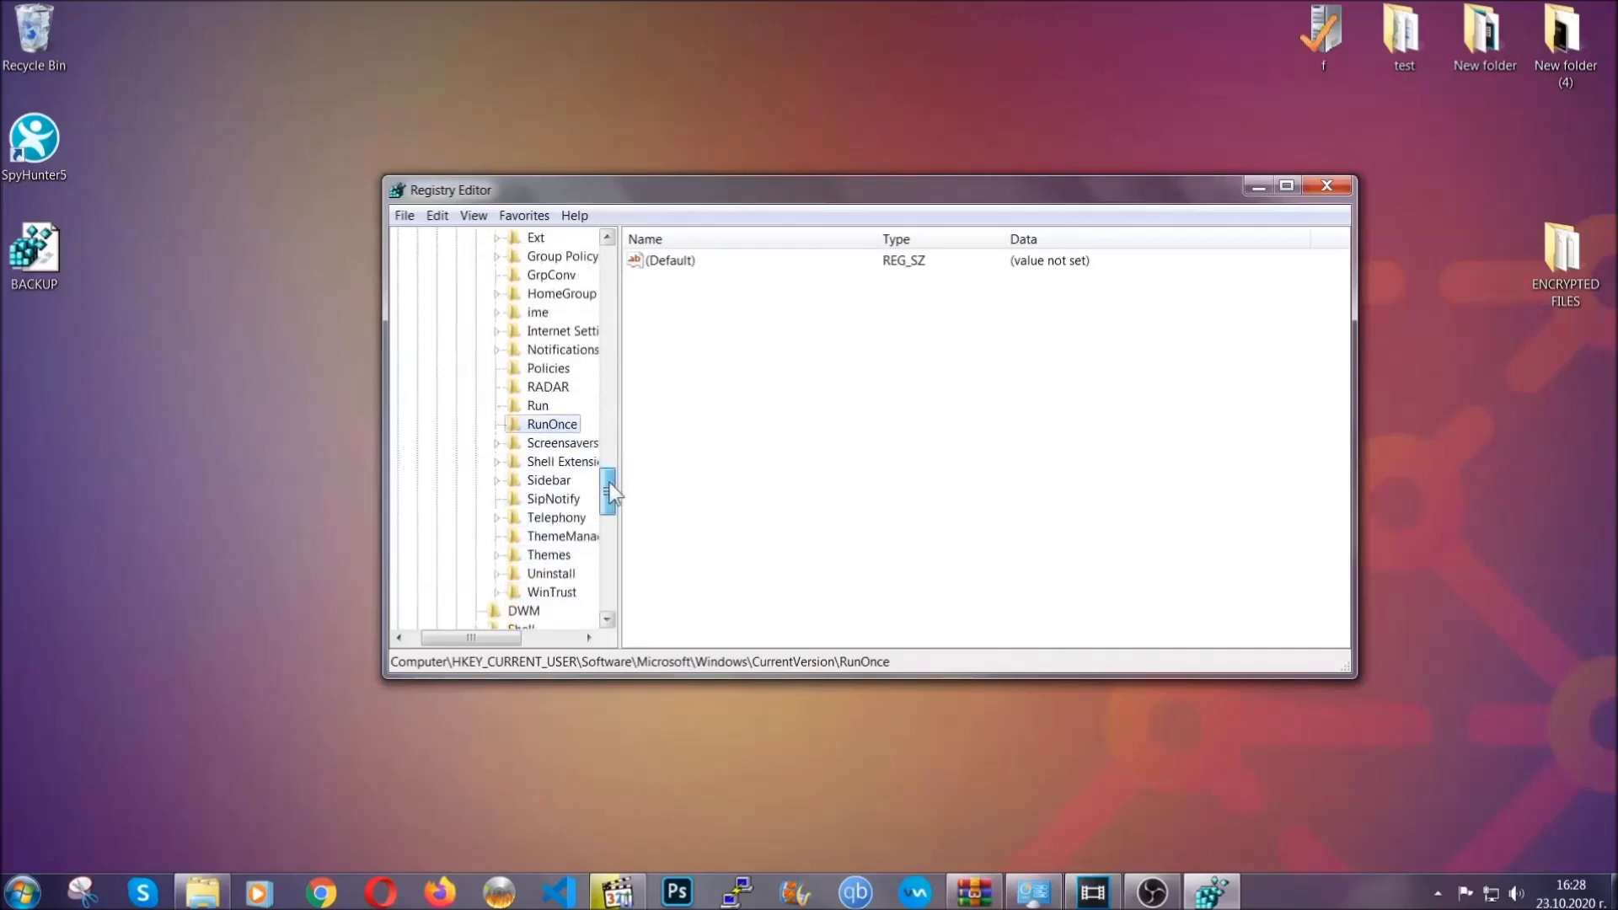
- Delete THE VIRUS value from the HKCU Run key and close Registry Editor
{"action": "left_click", "coordinate": [537, 408]}
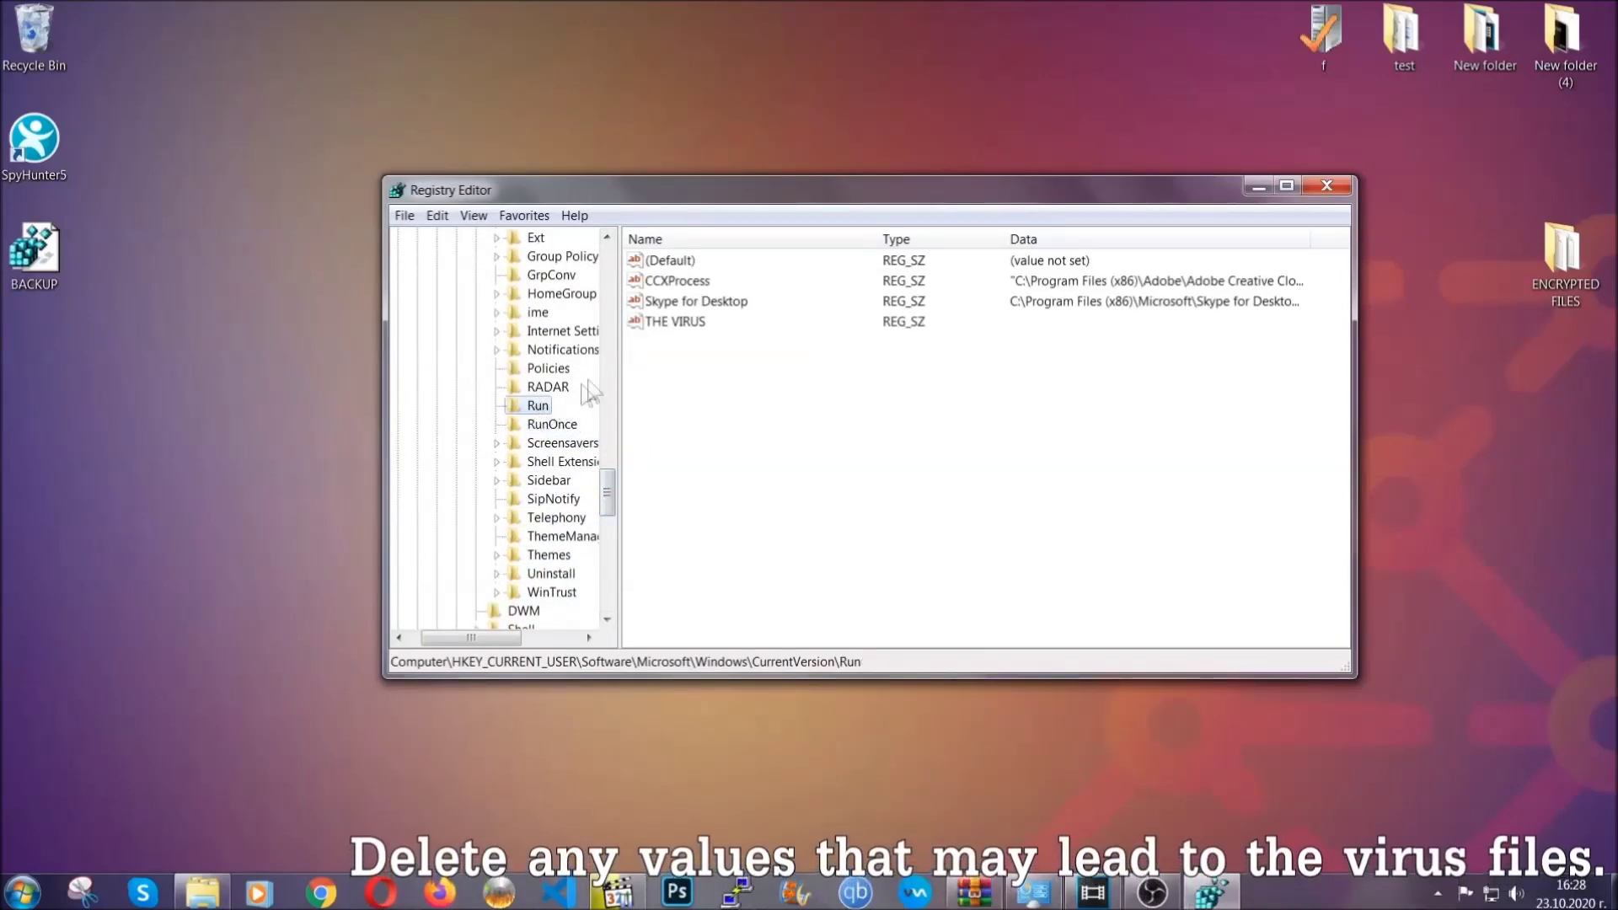
{"action": "left_click", "coordinate": [664, 323]}
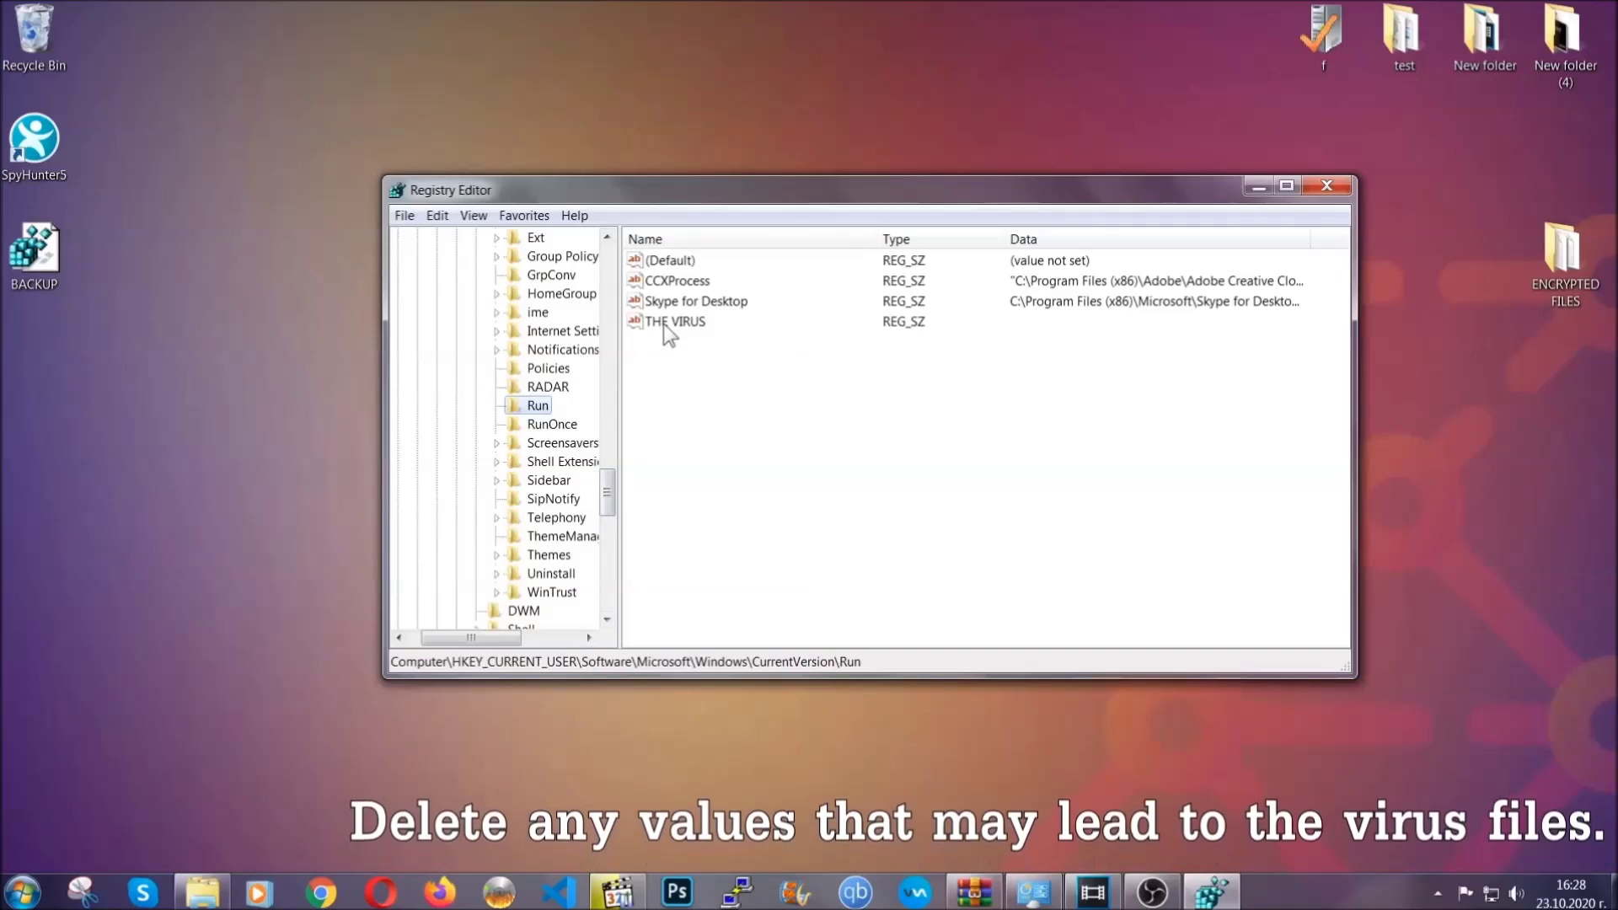
{"action": "right_click", "coordinate": [664, 323]}
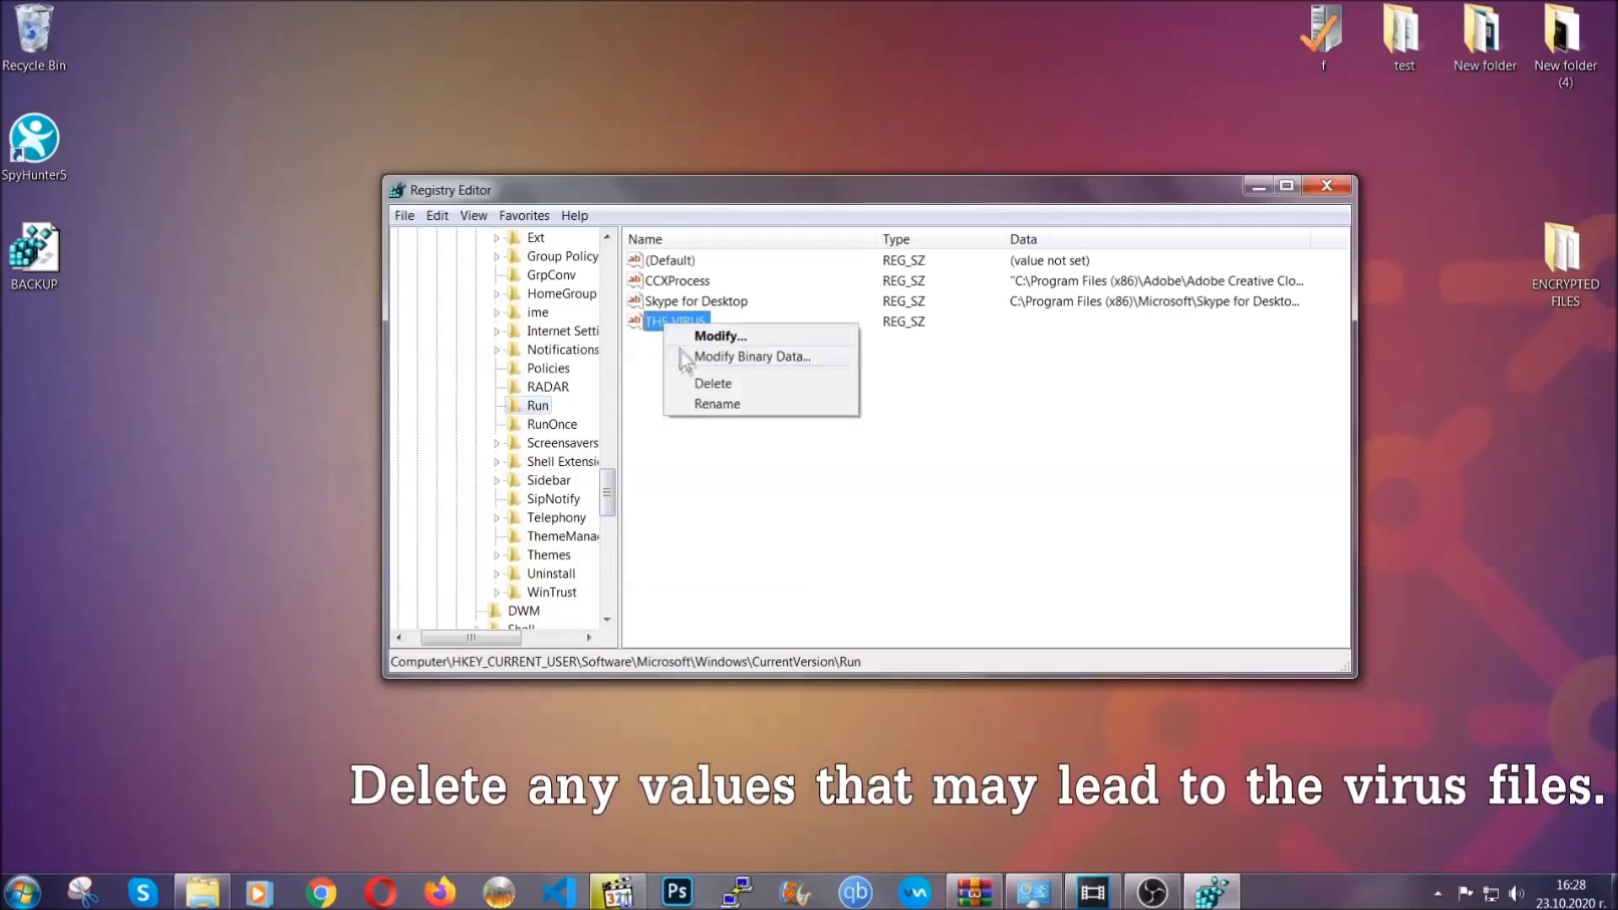
{"action": "left_click", "coordinate": [701, 386]}
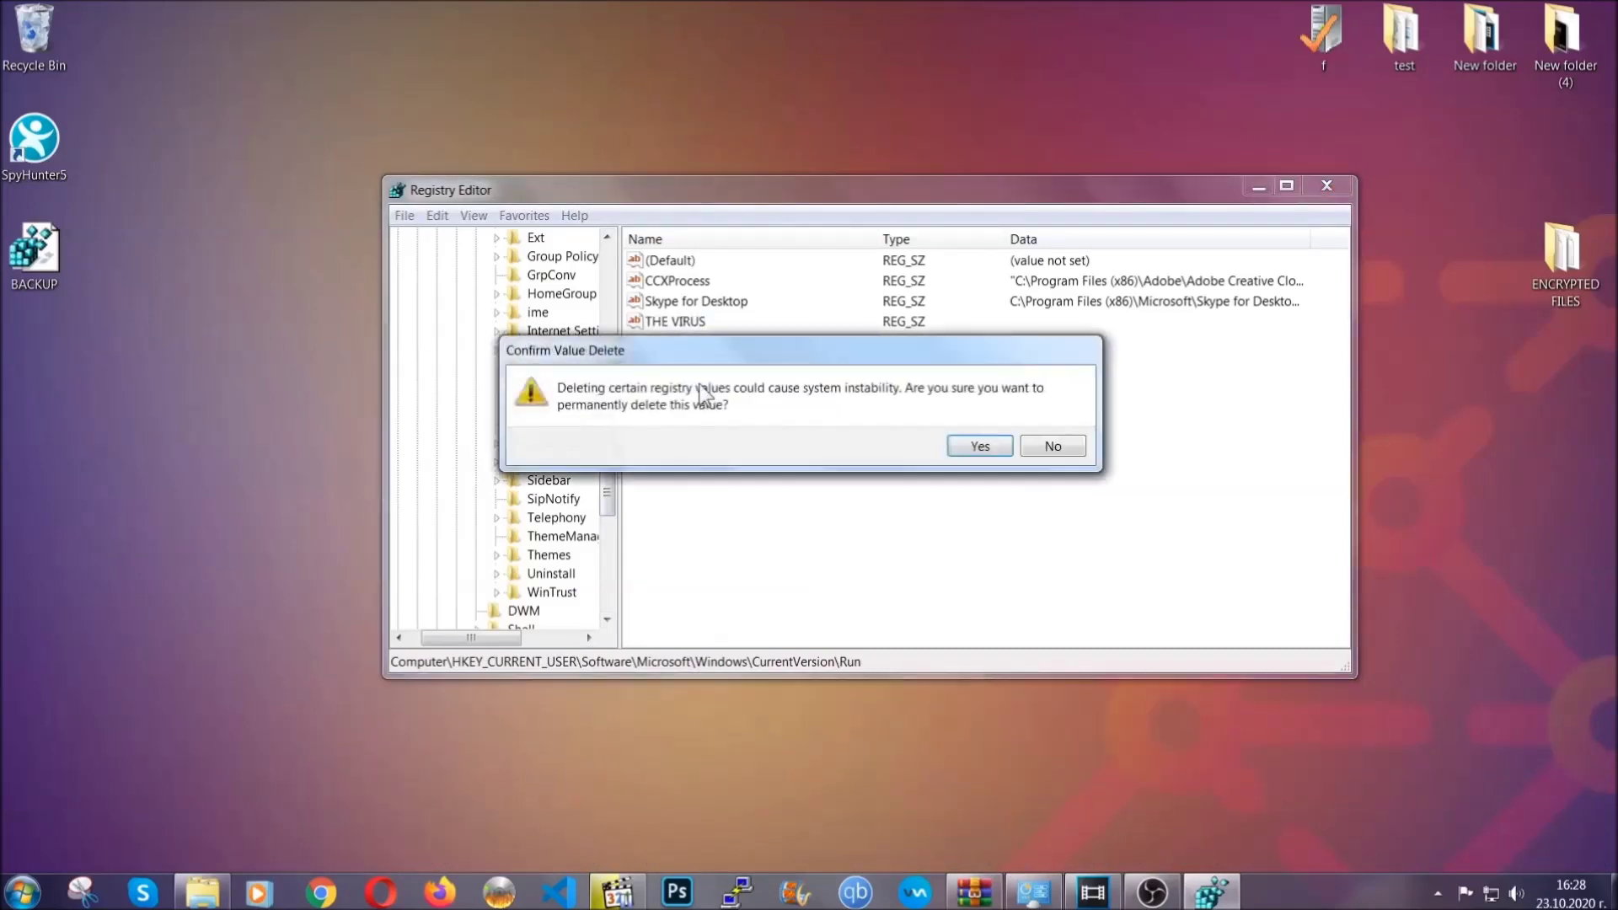
{"action": "left_click", "coordinate": [979, 447]}
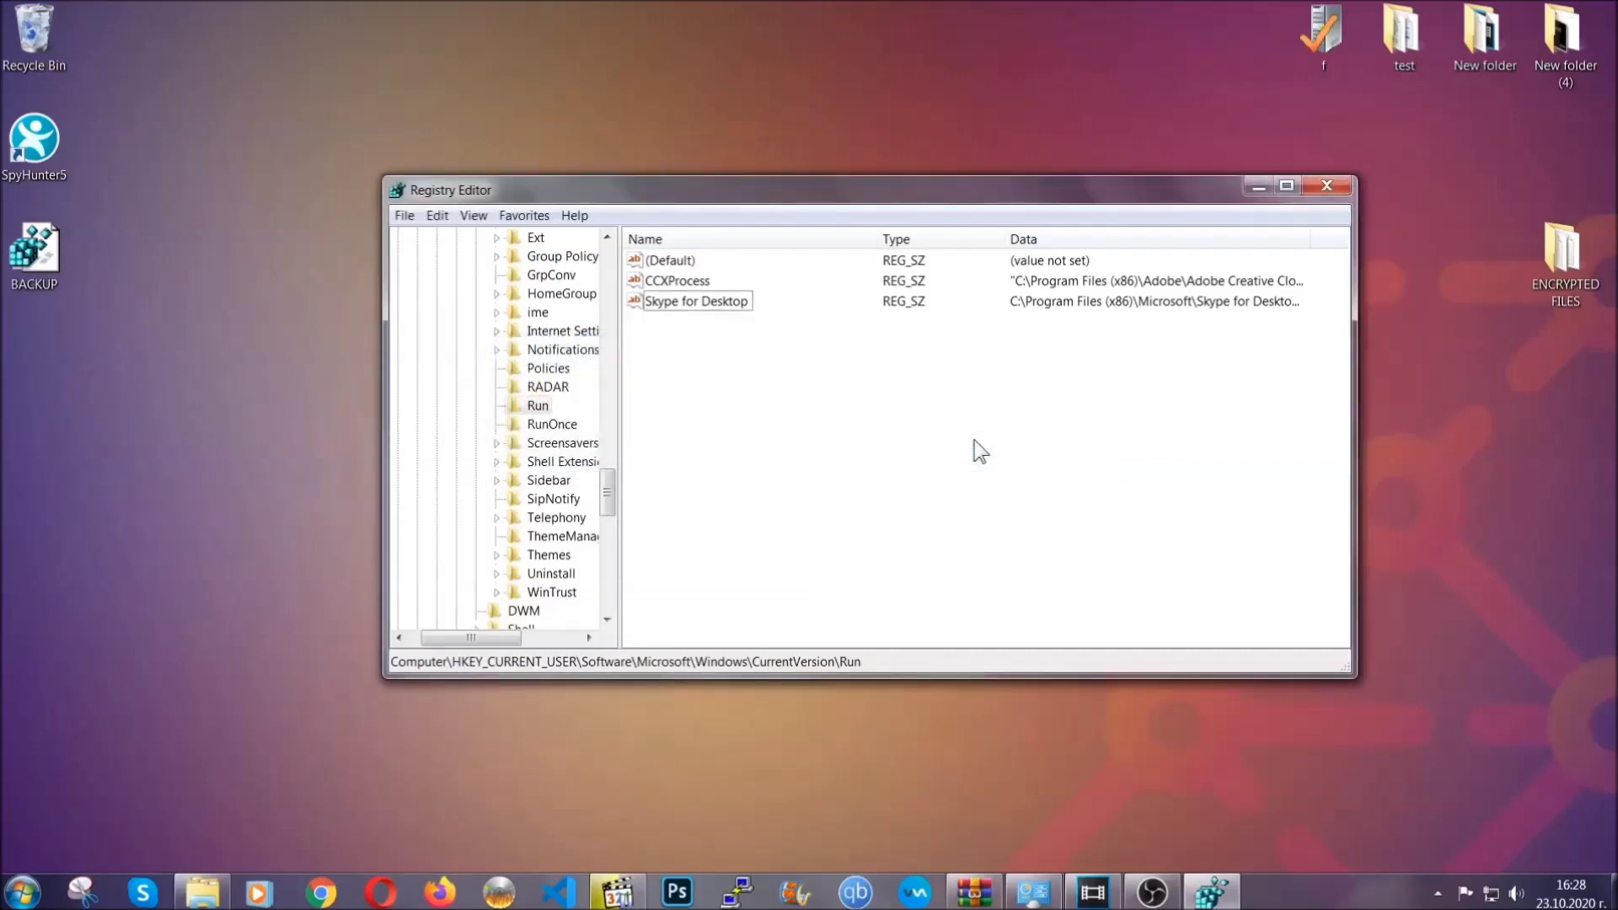
{"action": "left_click", "coordinate": [1327, 185]}
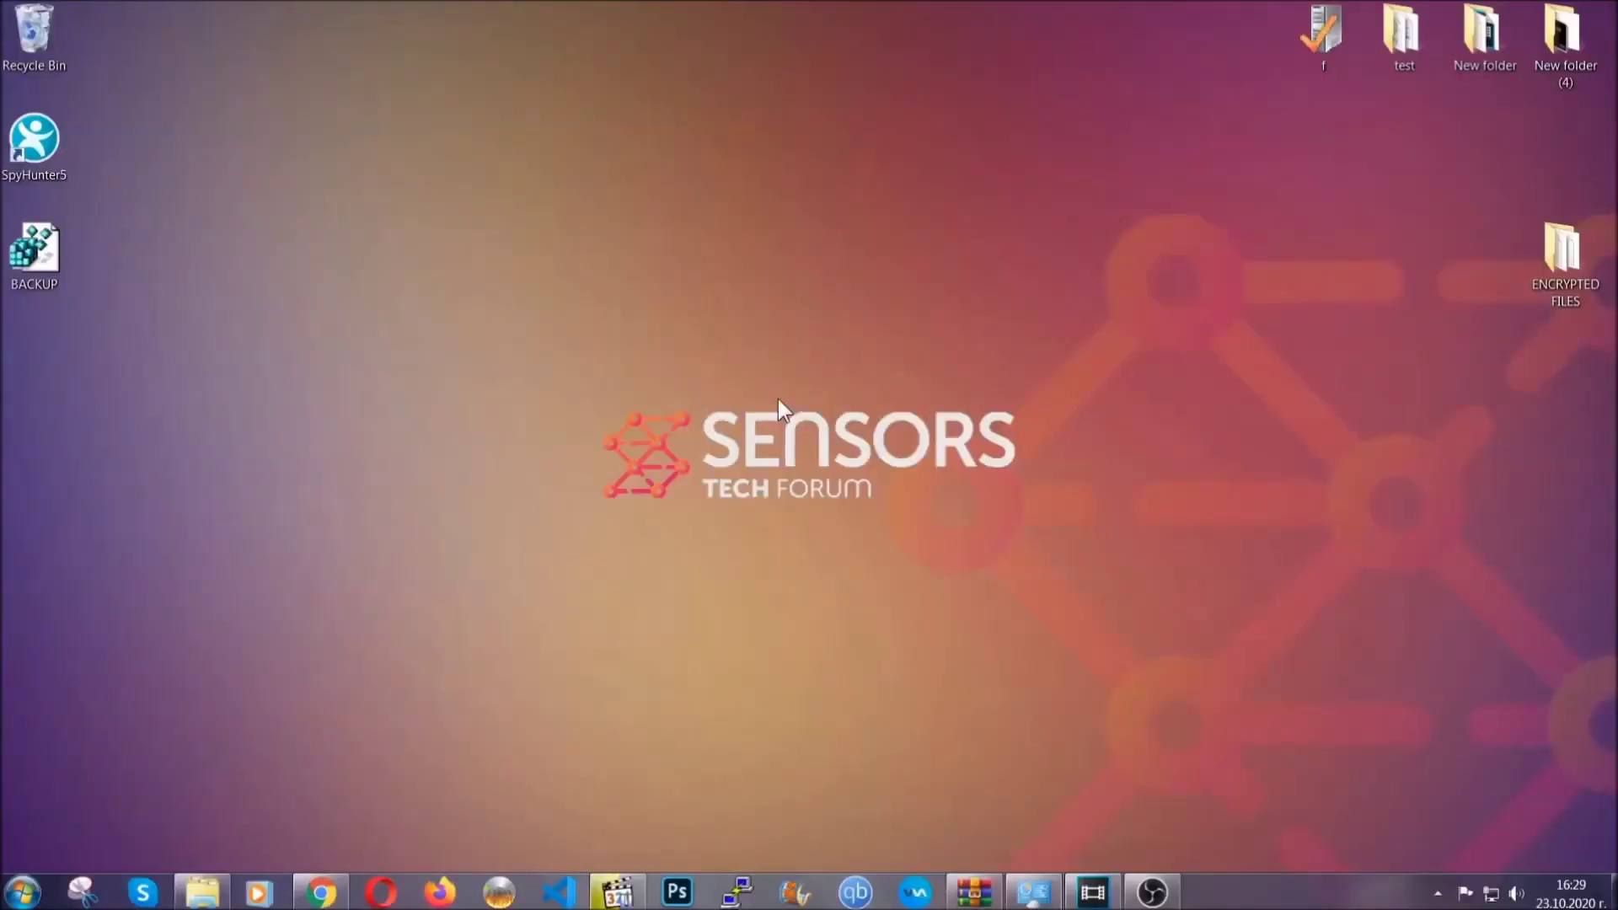
- Return to the SensorsTechForum recovery article and expand 'Method 2 - Restore Data via Windows Backup'
{"action": "left_click", "coordinate": [321, 893]}
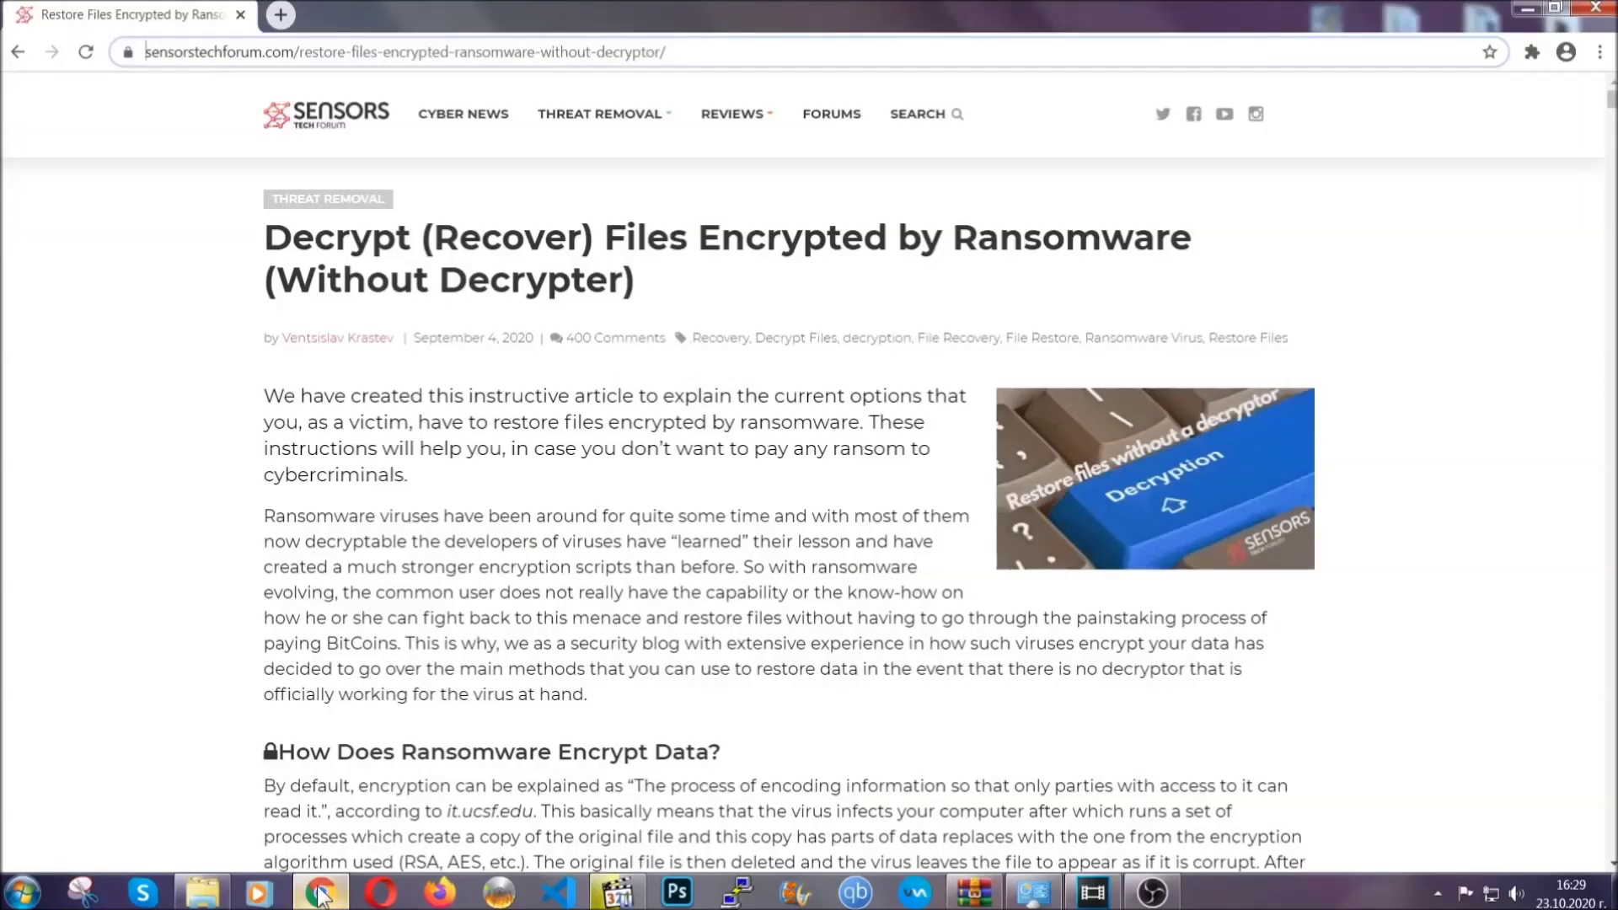
{"action": "left_click_drag", "start_coordinate": [148, 55], "coordinate": [730, 59]}
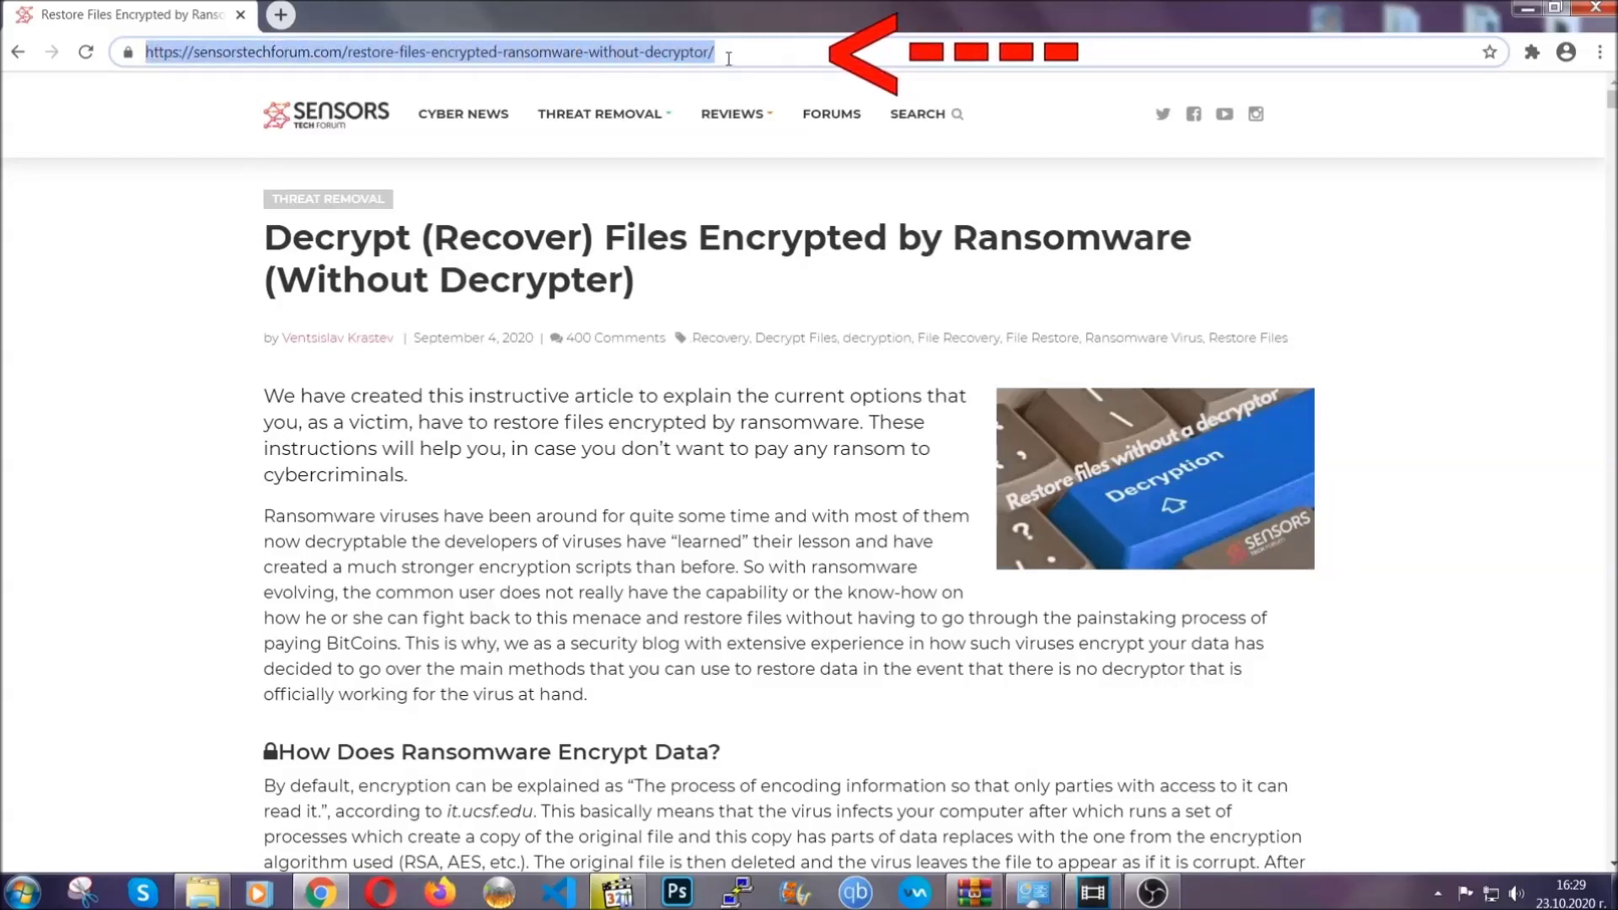
{"action": "mouse_move", "coordinate": [762, 224]}
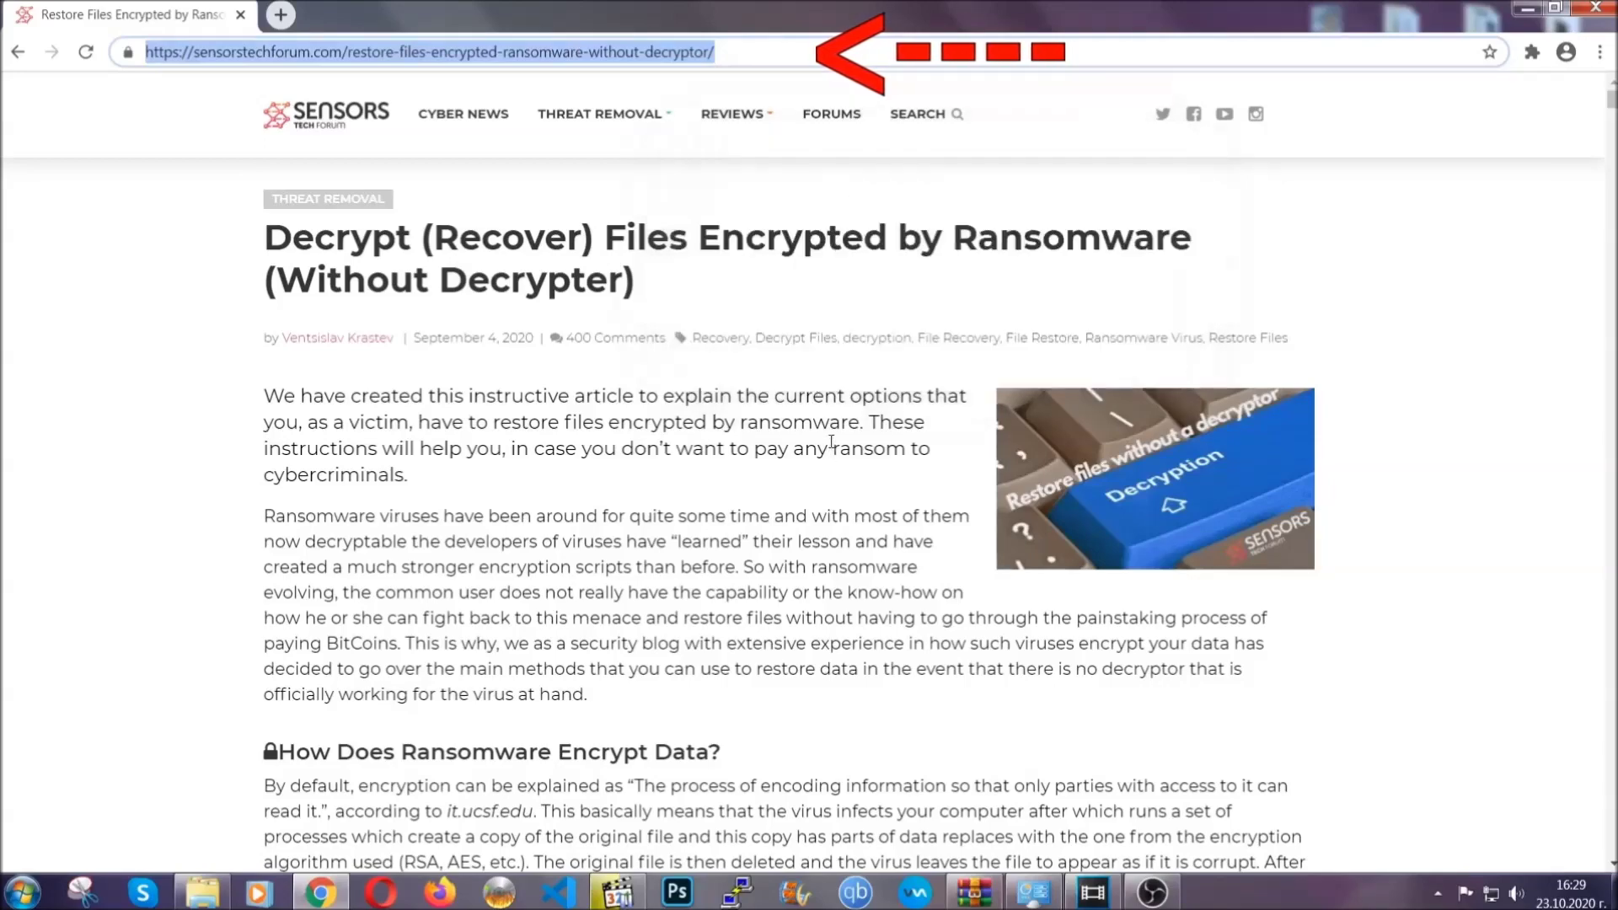
{"action": "scroll", "coordinate": [832, 459], "scroll_direction": "down", "scroll_amount": 5}
{"action": "scroll", "coordinate": [831, 460], "scroll_direction": "down", "scroll_amount": 8}
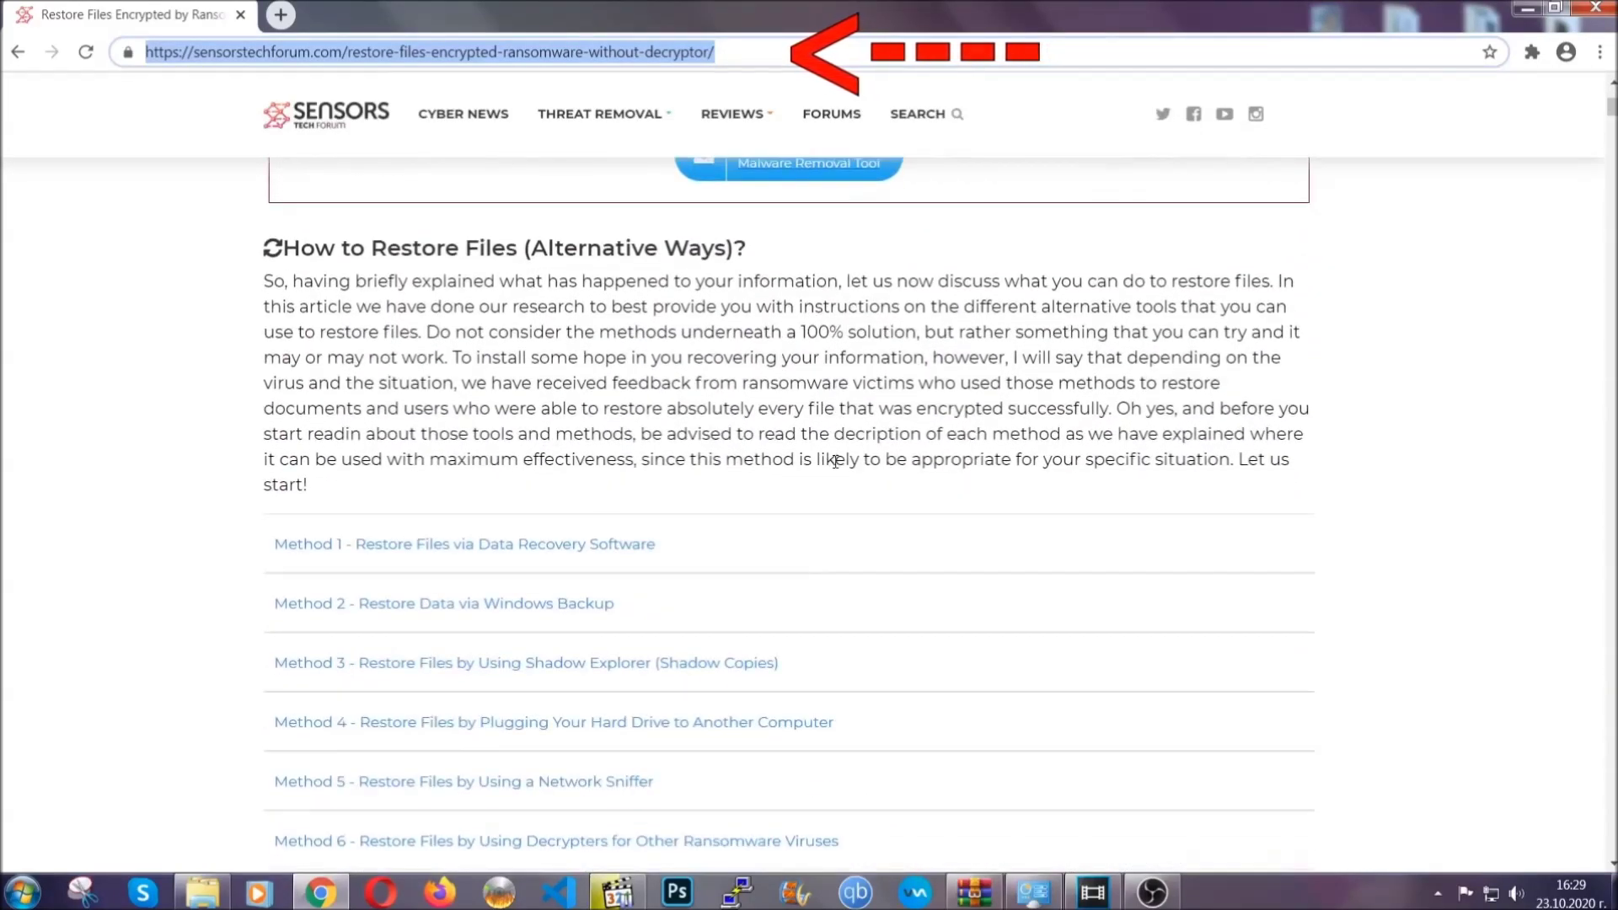
{"action": "scroll", "coordinate": [831, 460], "scroll_direction": "down", "scroll_amount": 3}
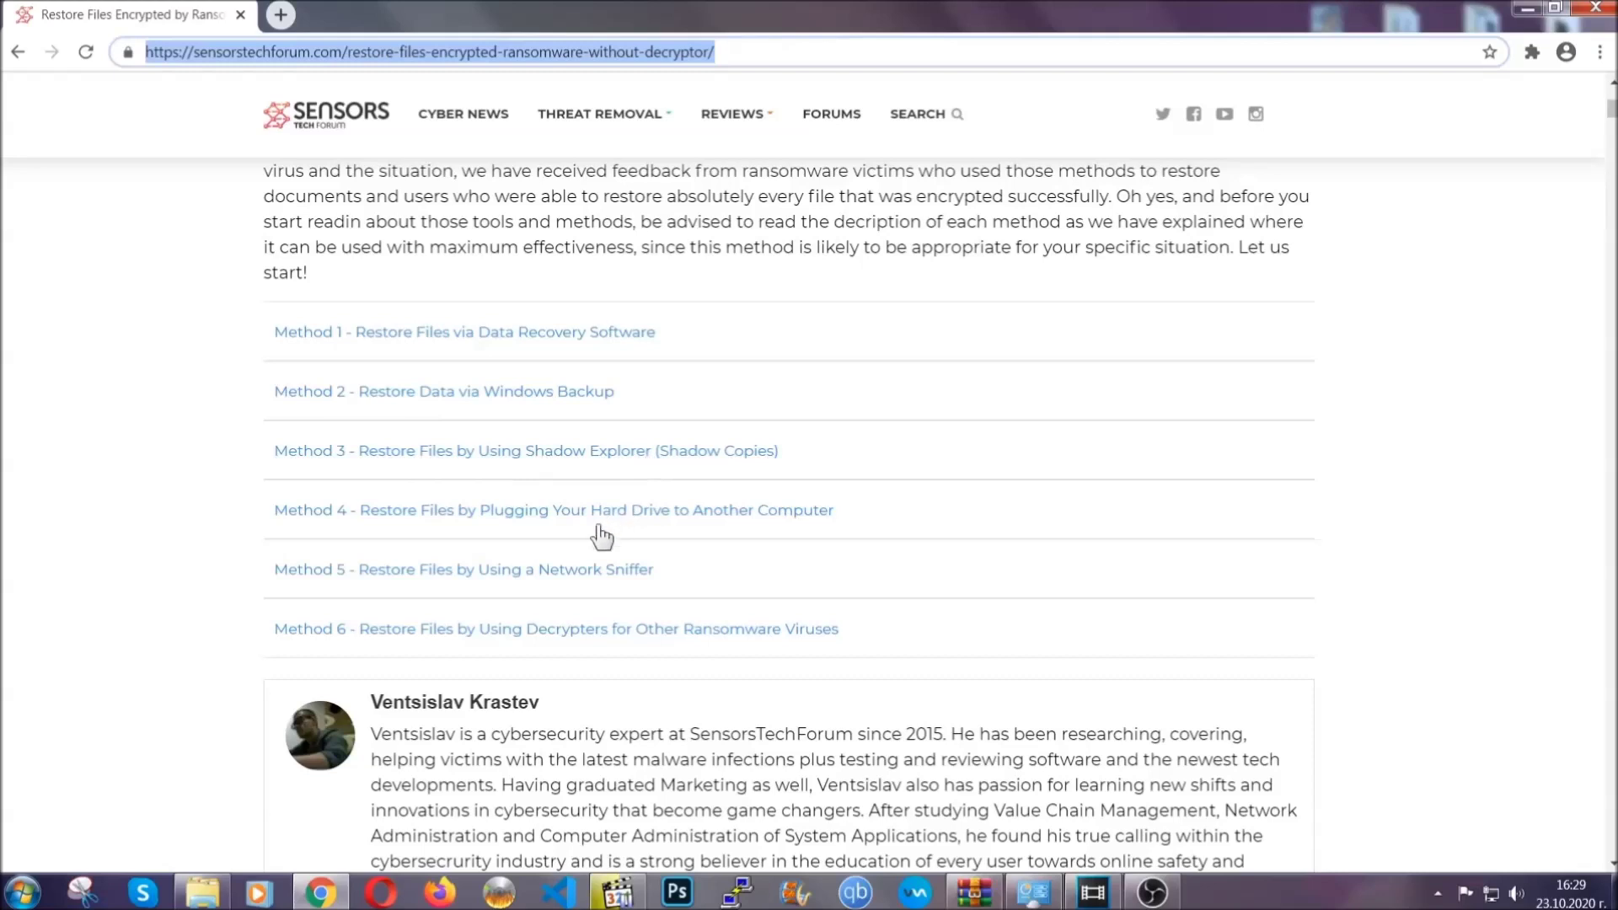
{"action": "left_click", "coordinate": [501, 387]}
- Expand Step1, Step2 and Step3 of the Windows Backup restore method
{"action": "left_click_drag", "start_coordinate": [468, 507], "coordinate": [580, 646]}
{"action": "left_click", "coordinate": [572, 634]}
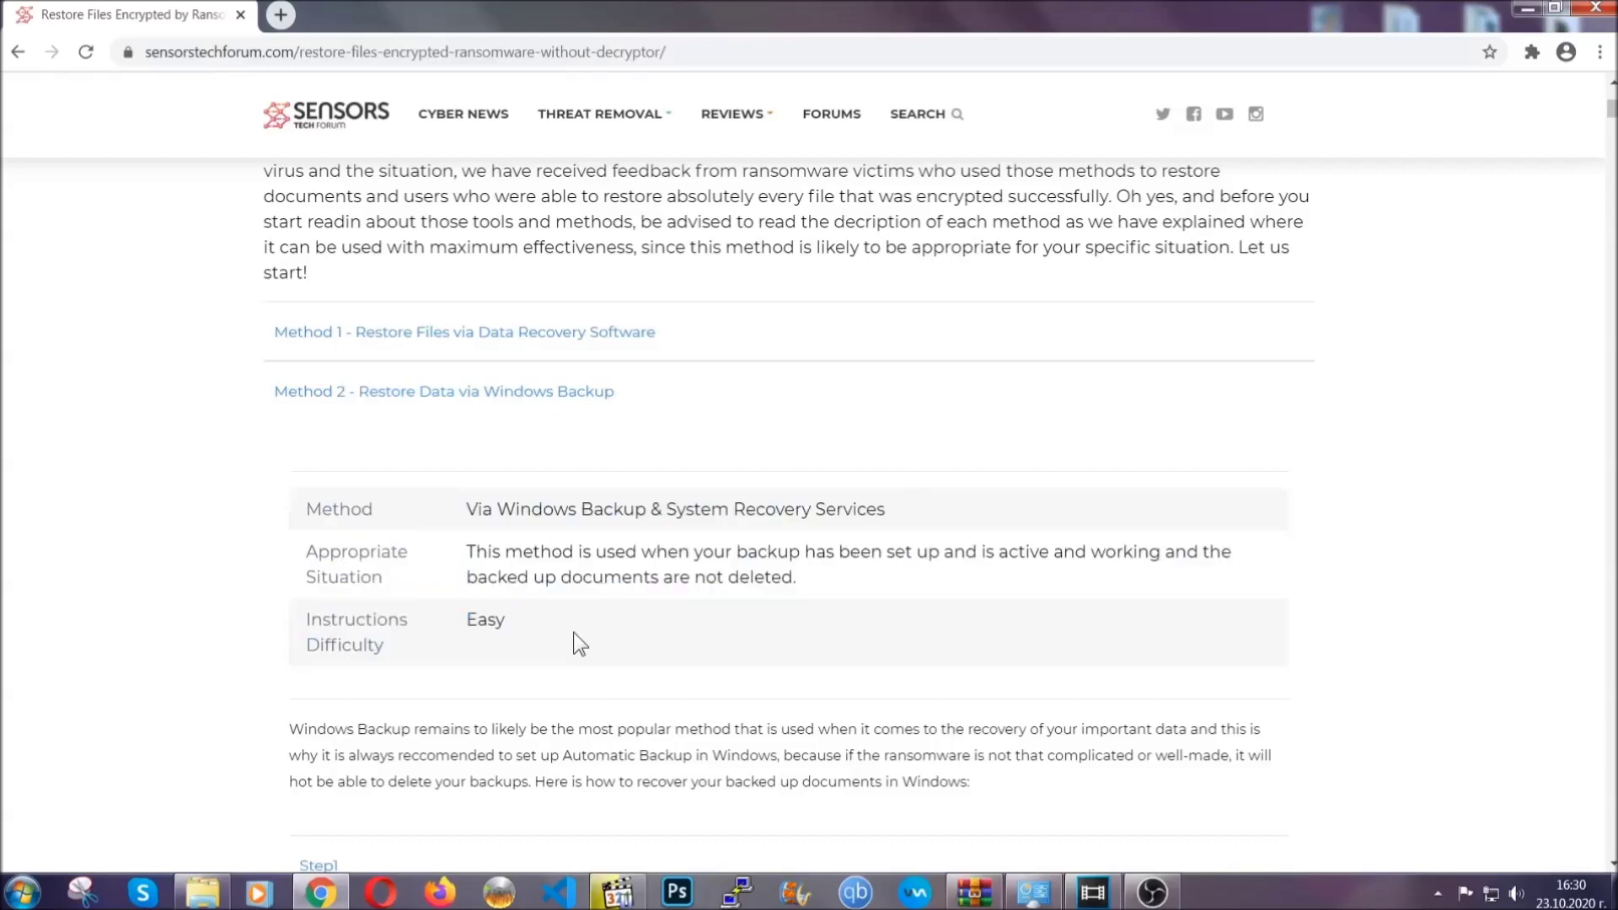
{"action": "scroll", "coordinate": [575, 630], "scroll_direction": "down", "scroll_amount": 5}
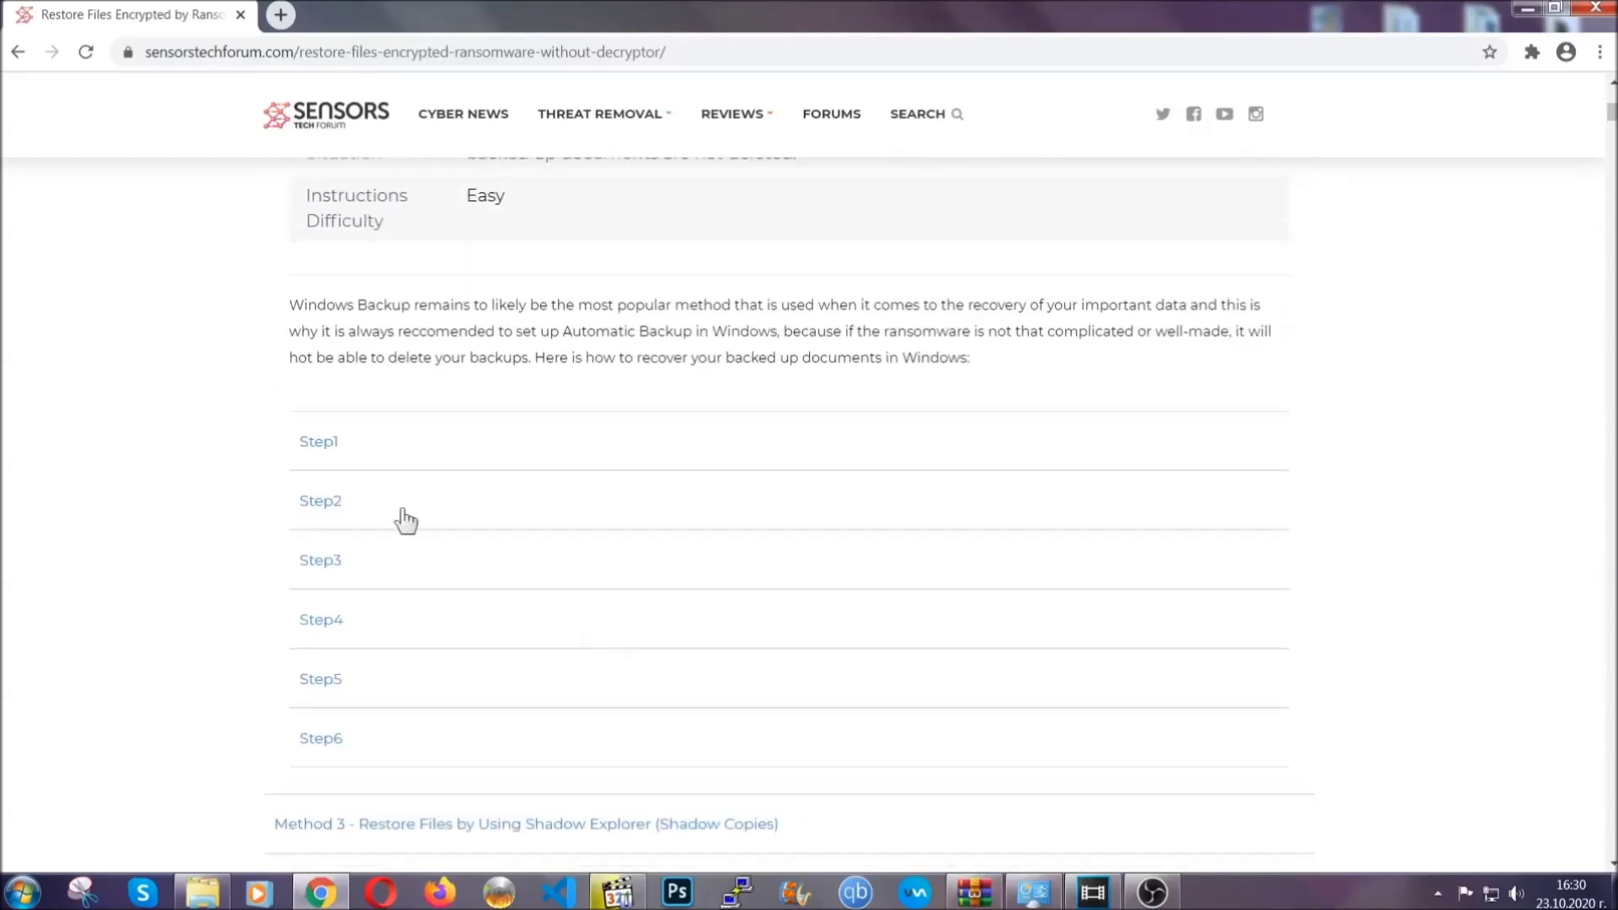
{"action": "left_click", "coordinate": [331, 442]}
{"action": "scroll", "coordinate": [757, 529], "scroll_direction": "down", "scroll_amount": 5}
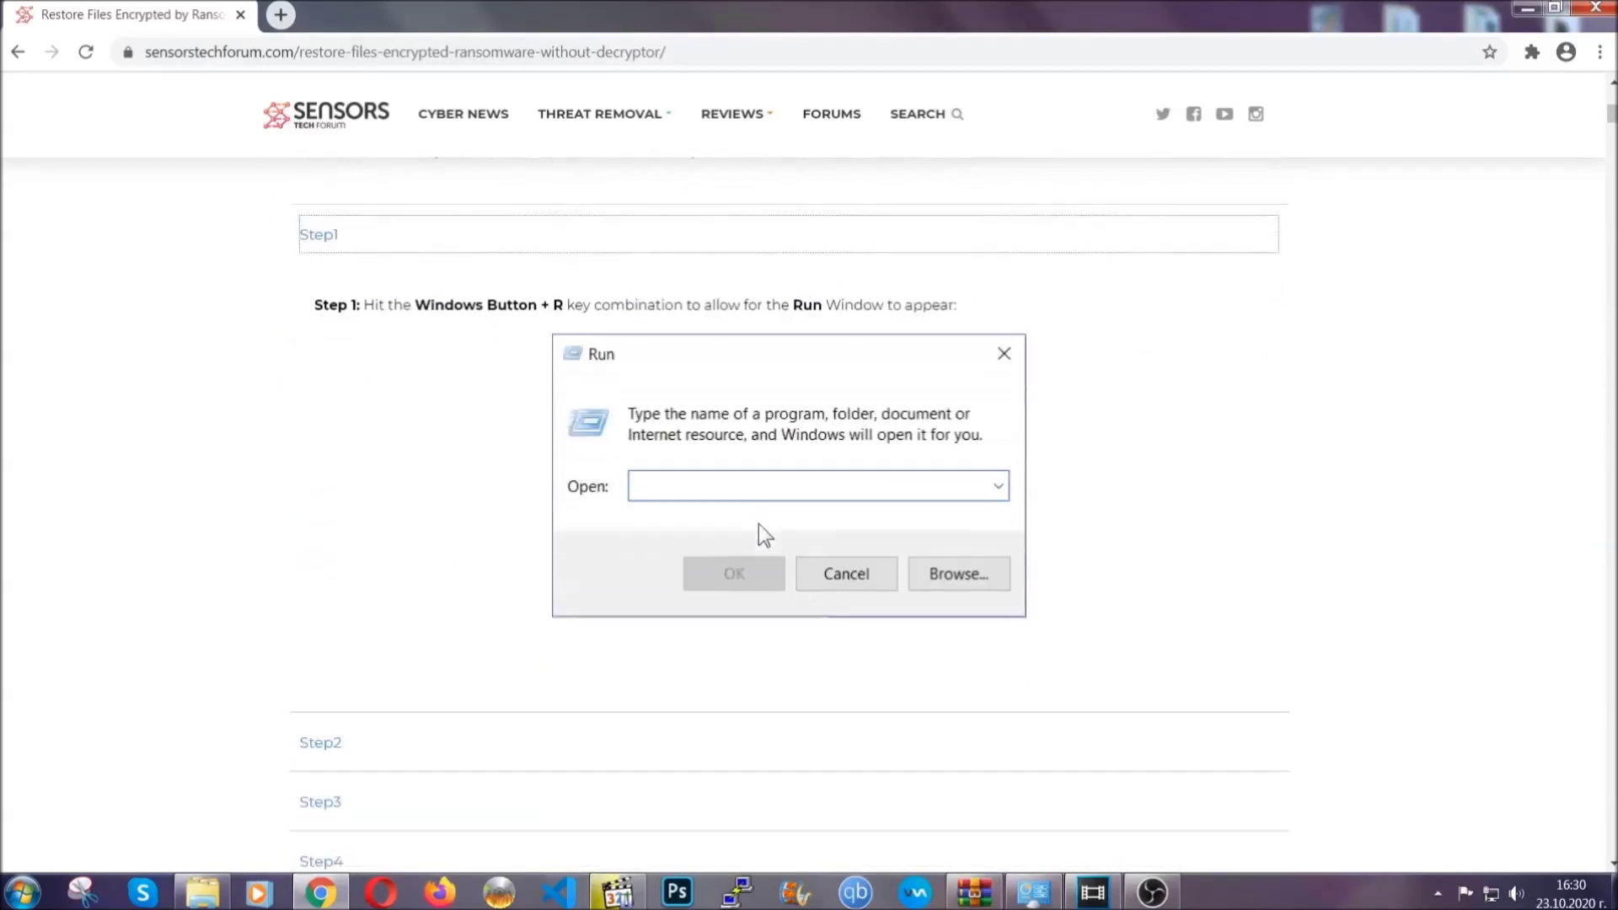
{"action": "left_click", "coordinate": [394, 528]}
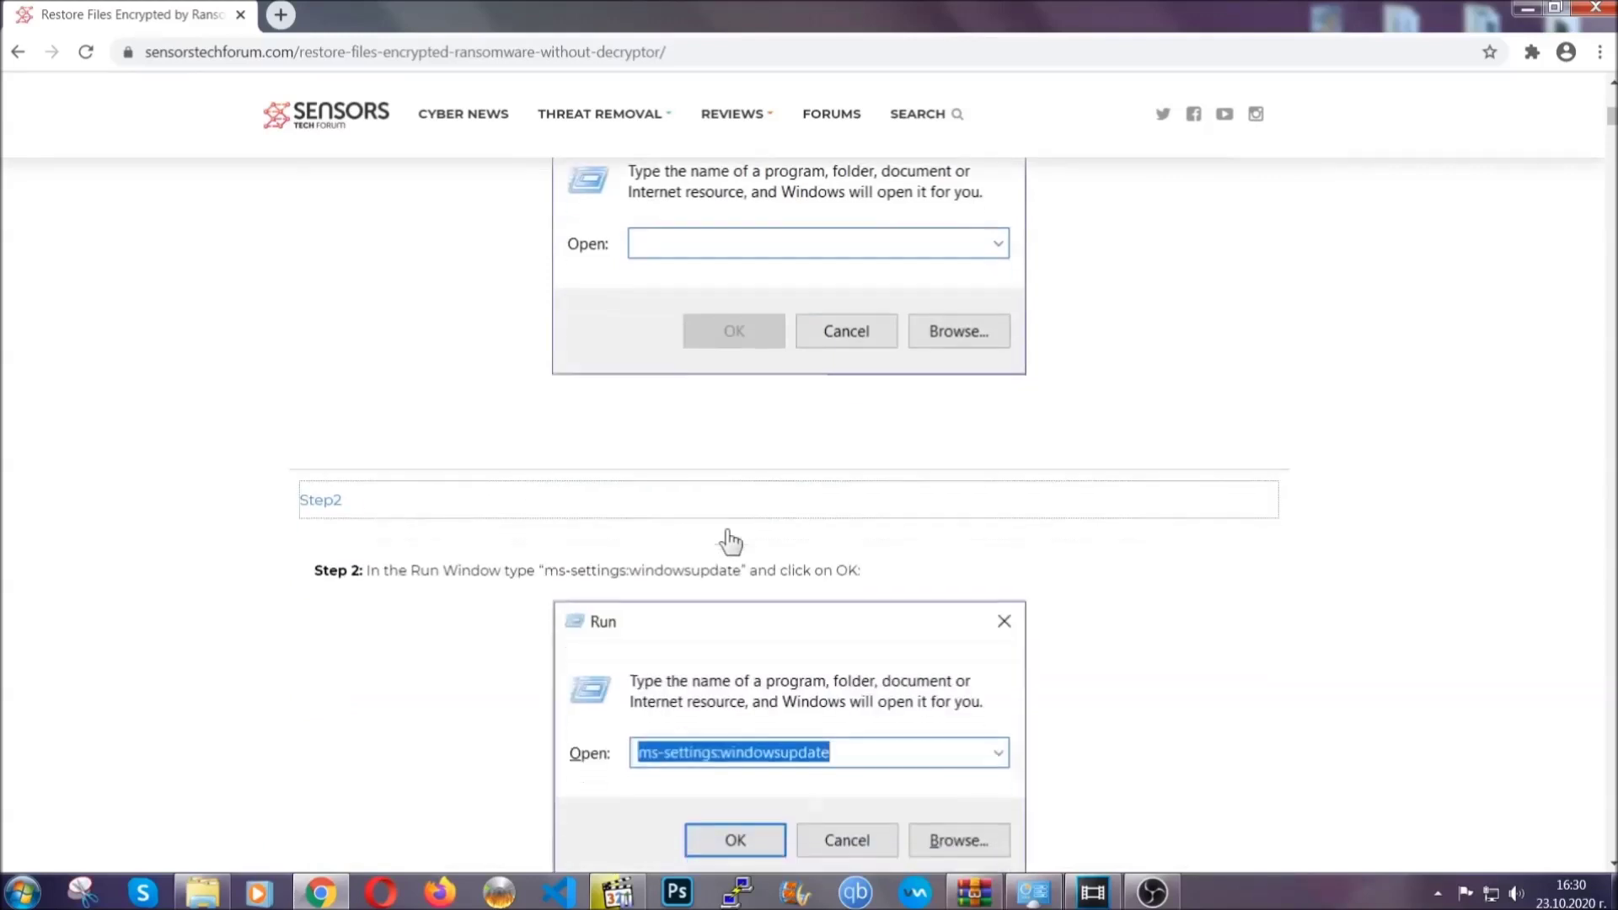
{"action": "scroll", "coordinate": [727, 544], "scroll_direction": "down", "scroll_amount": 5}
{"action": "left_click", "coordinate": [473, 611]}
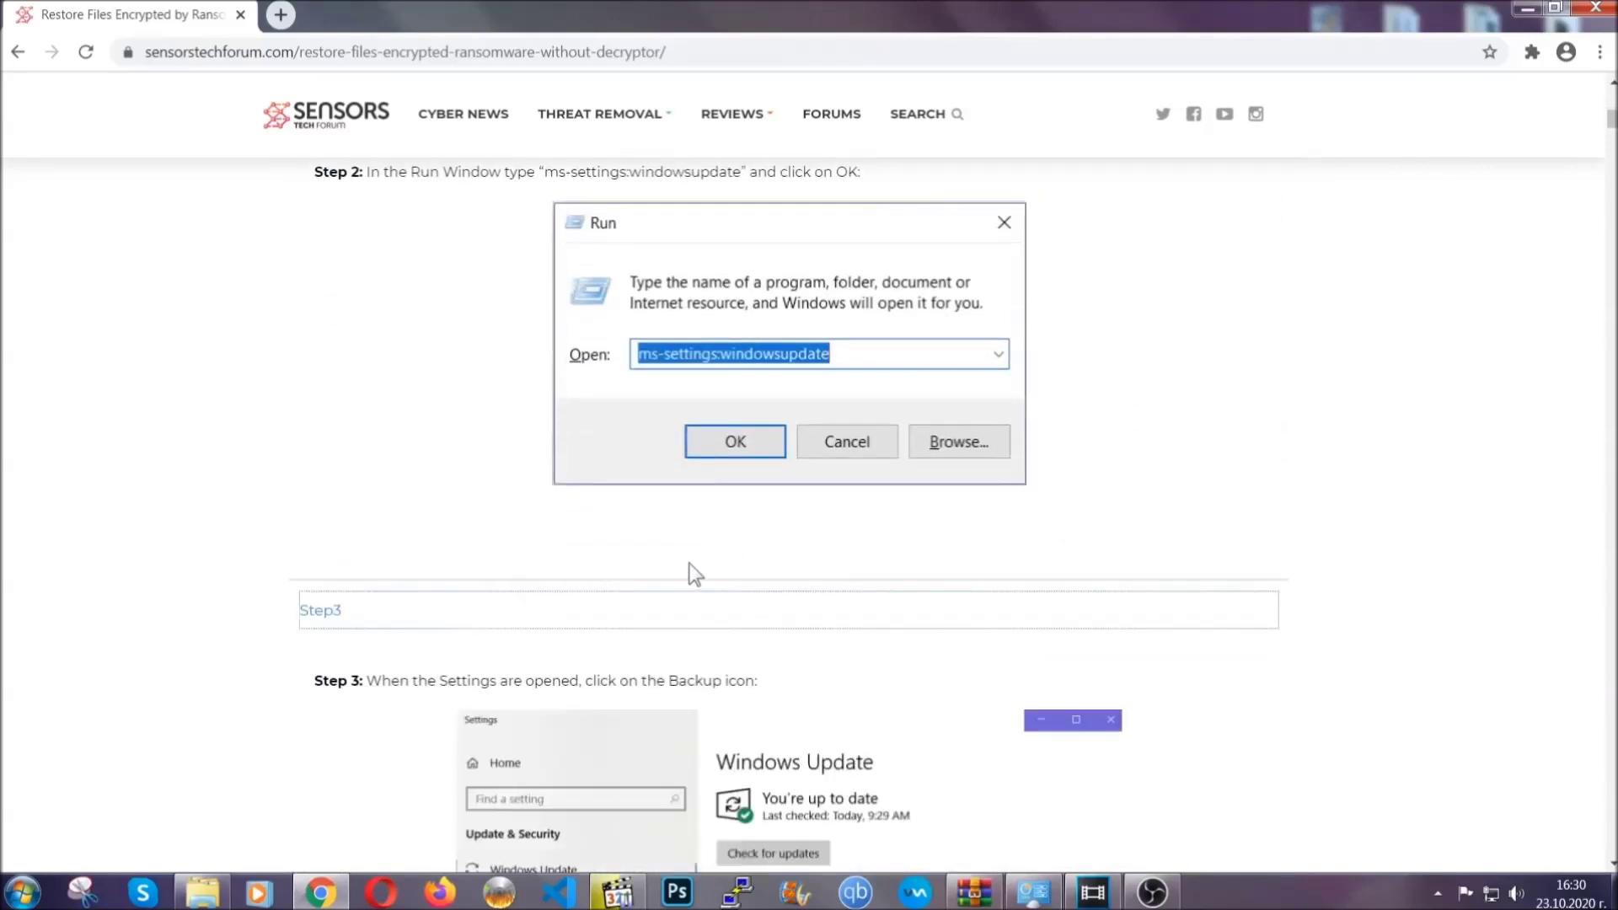
- Scroll through the restore instructions, then minimize Chrome to show the desktop
{"action": "scroll", "coordinate": [708, 572], "scroll_direction": "down", "scroll_amount": 4}
{"action": "scroll", "coordinate": [715, 571], "scroll_direction": "down", "scroll_amount": 3}
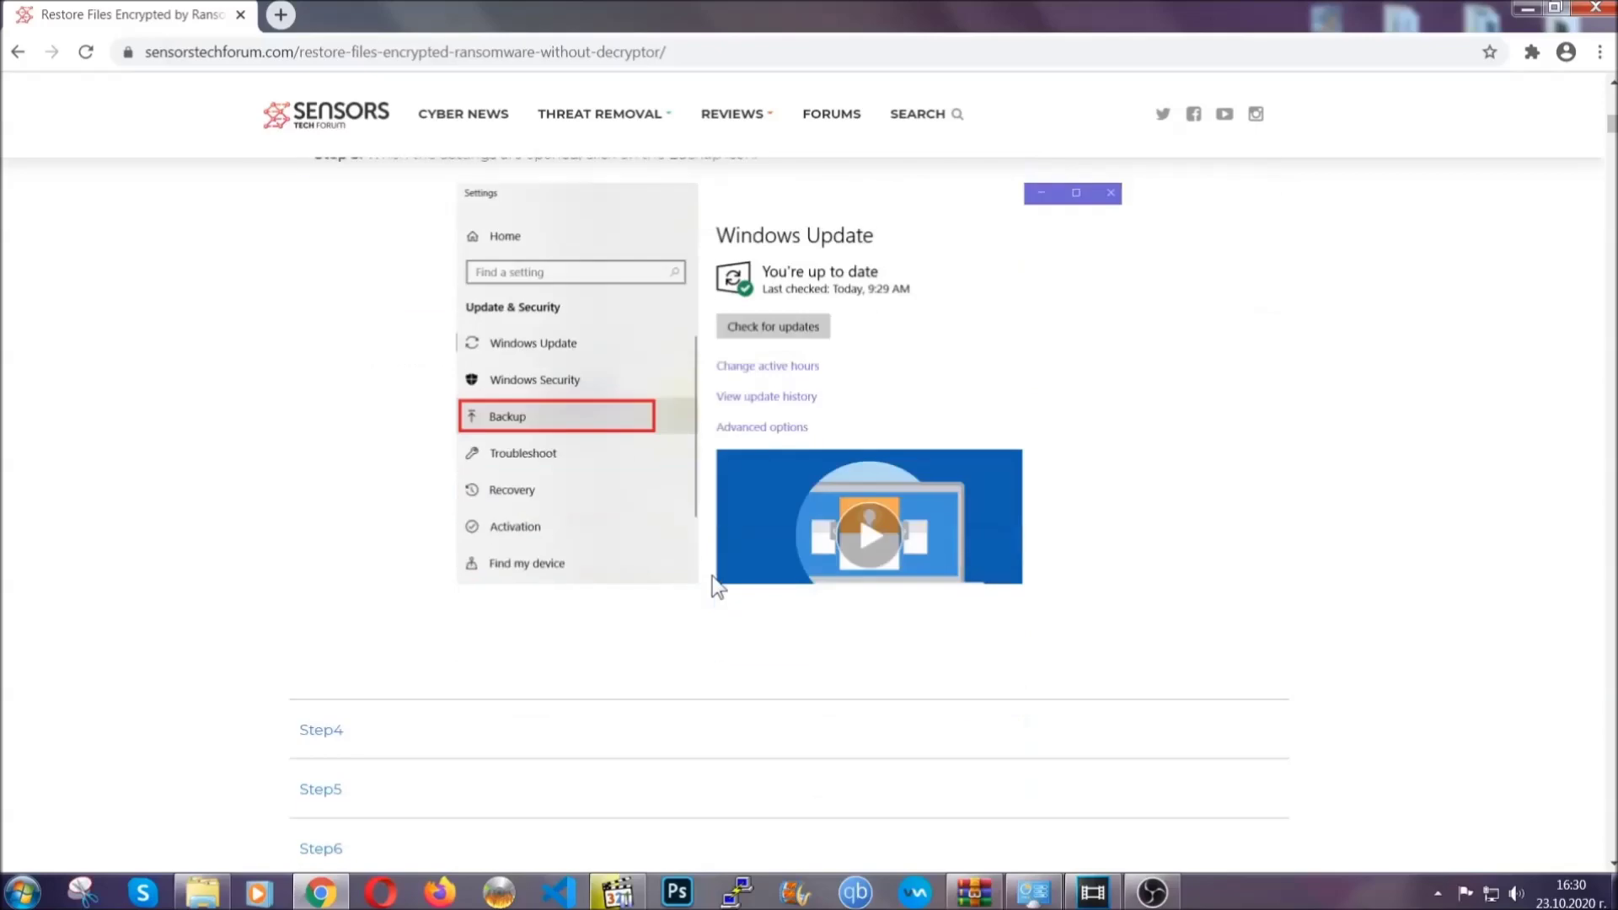
{"action": "scroll", "coordinate": [711, 576], "scroll_direction": "down", "scroll_amount": 3}
{"action": "scroll", "coordinate": [710, 579], "scroll_direction": "down", "scroll_amount": 7}
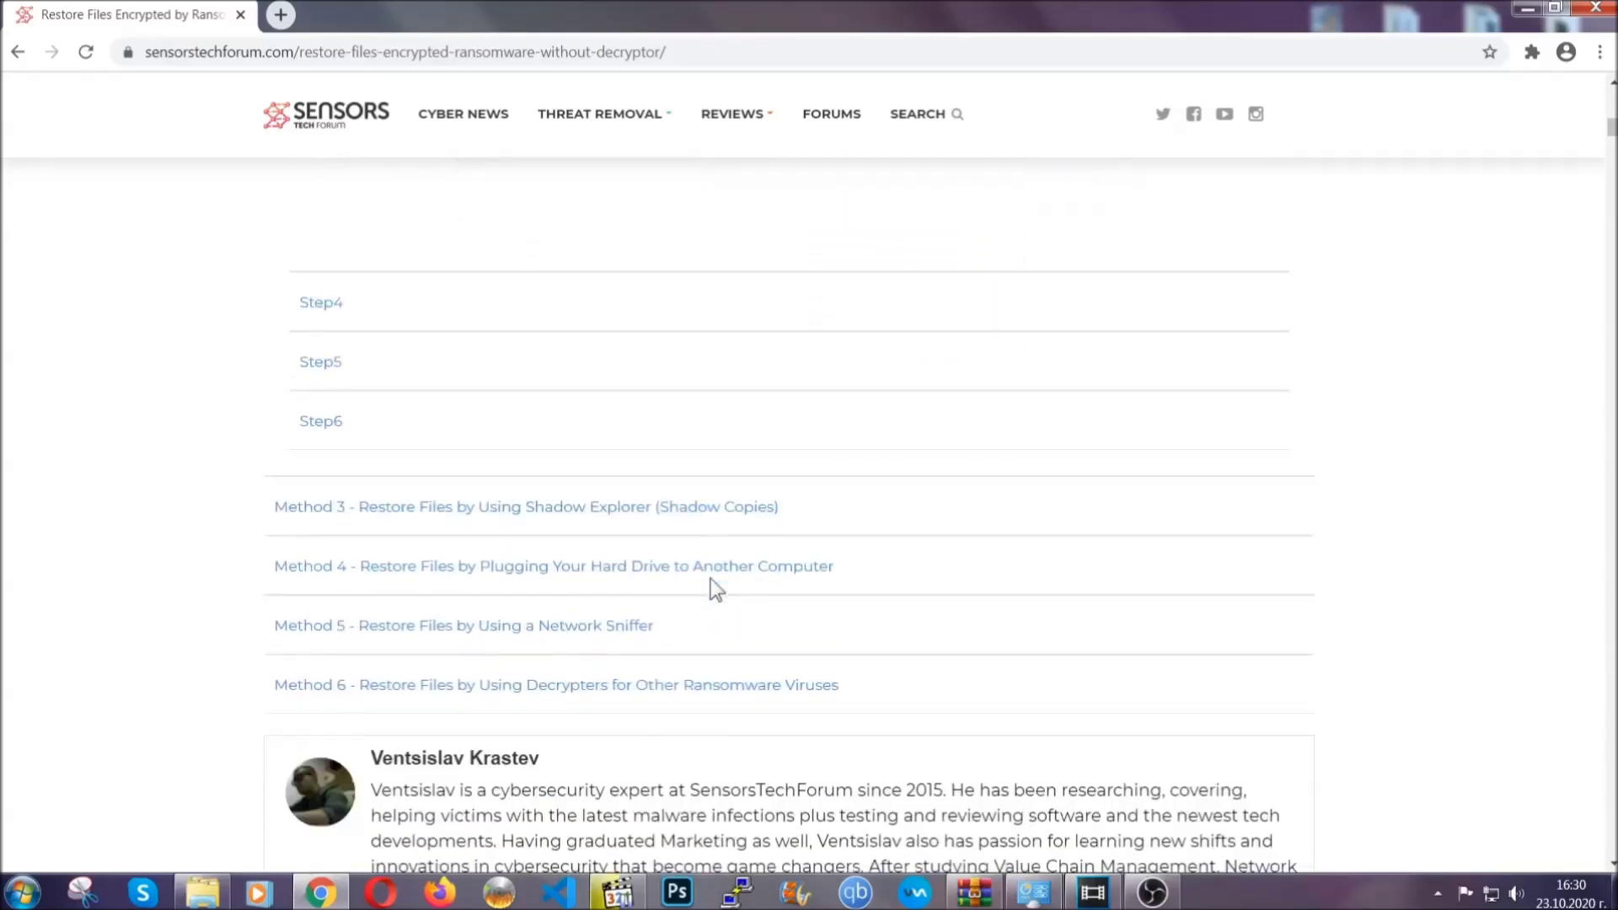
{"action": "scroll", "coordinate": [711, 578], "scroll_direction": "up", "scroll_amount": 20}
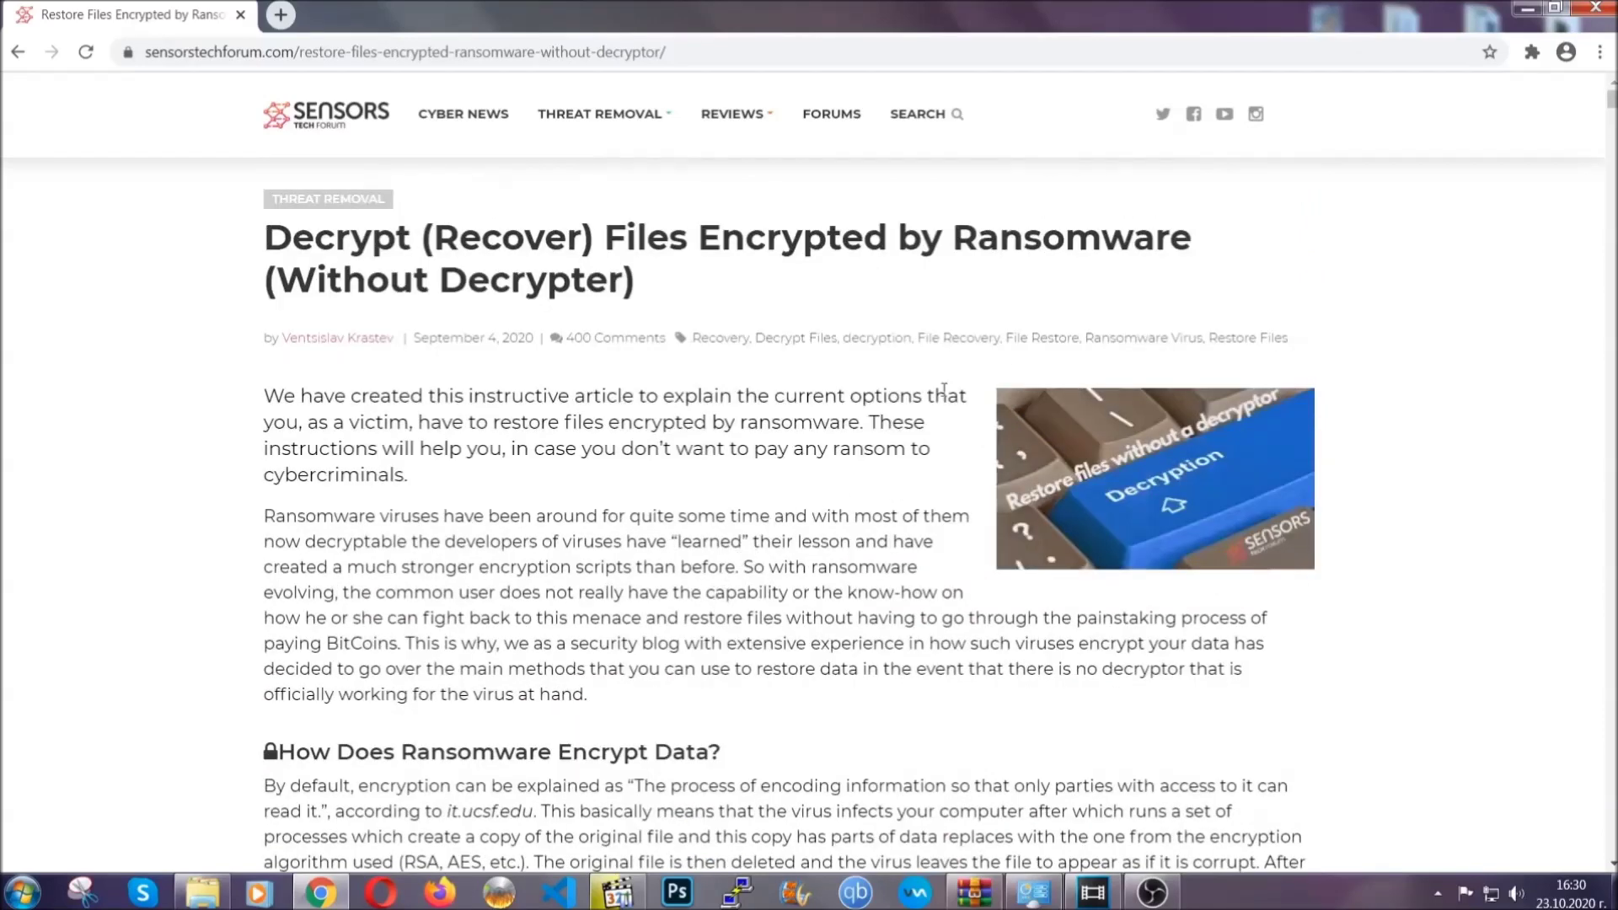
{"action": "left_click", "coordinate": [1524, 7]}
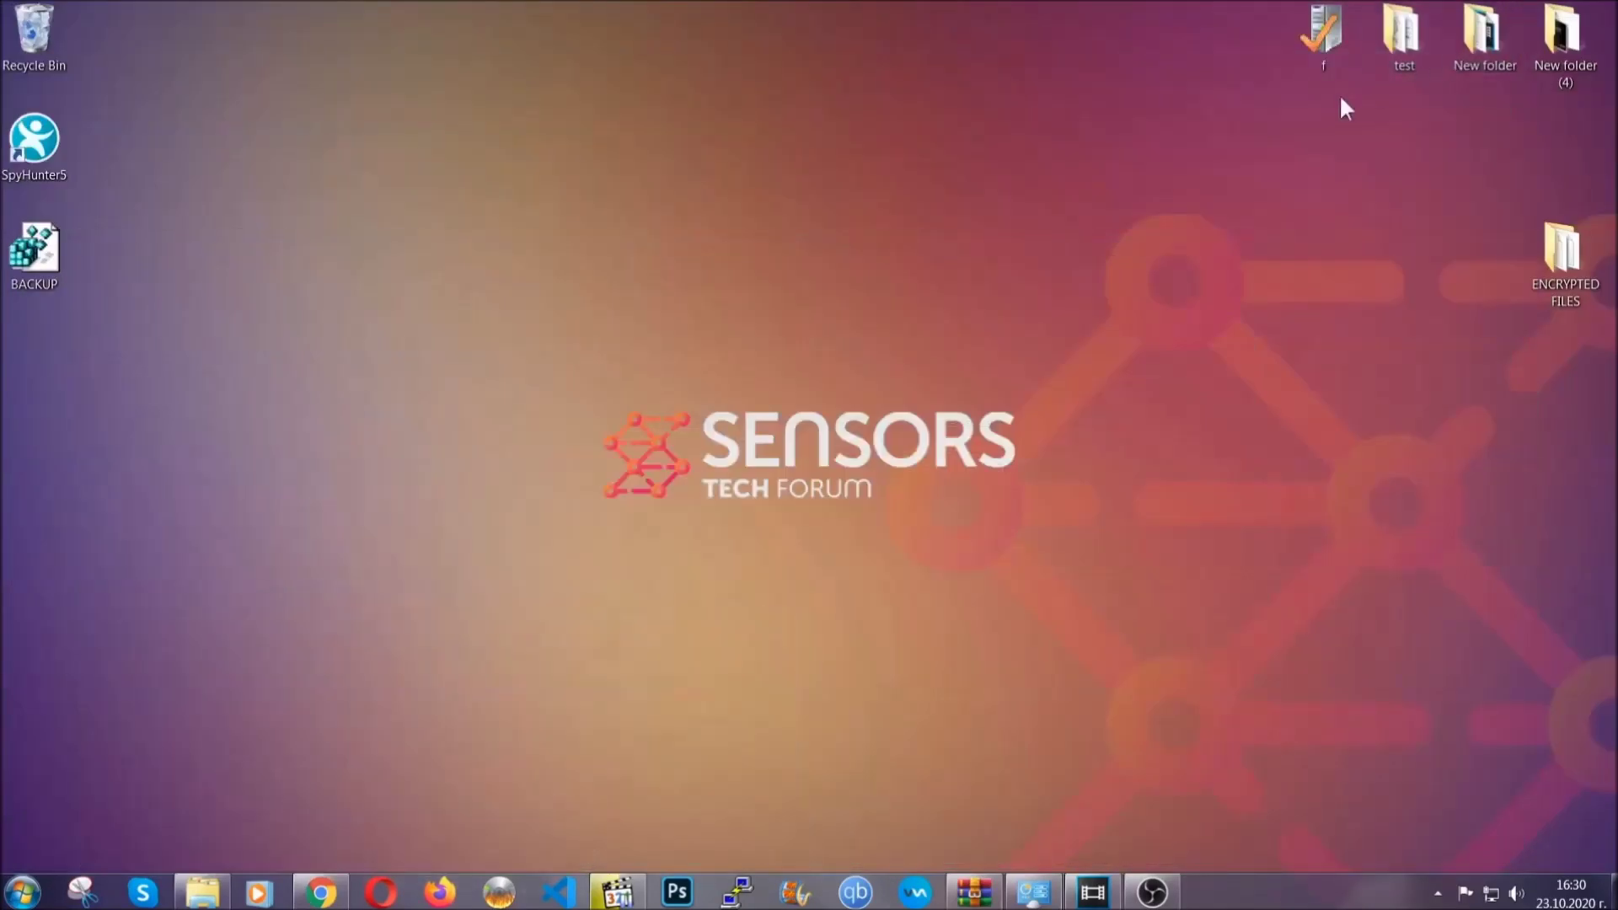